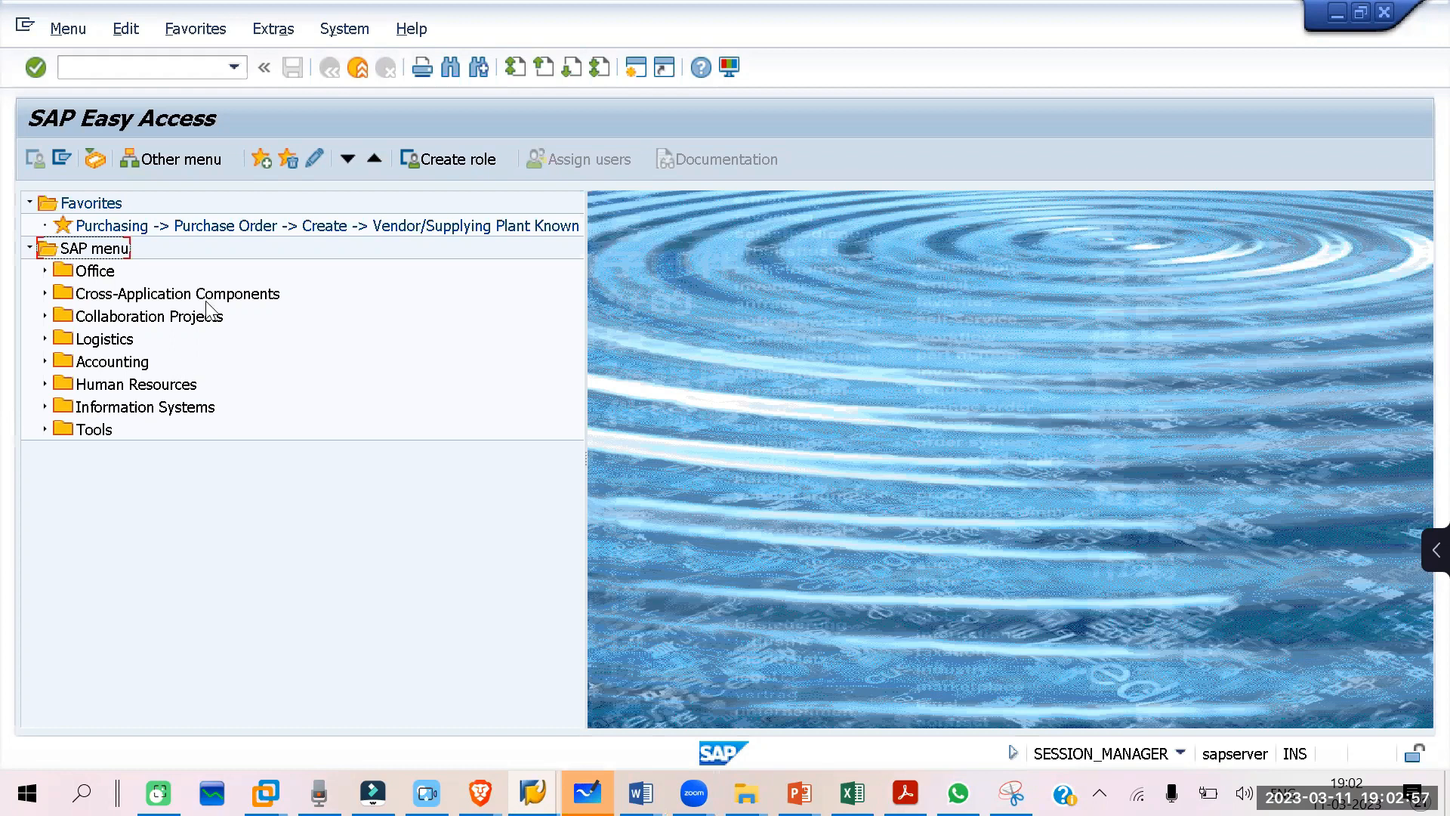
Step: Start the material creation transaction MM01 with /NMM01
click(105, 67)
text(/NMM01)
key(Return)
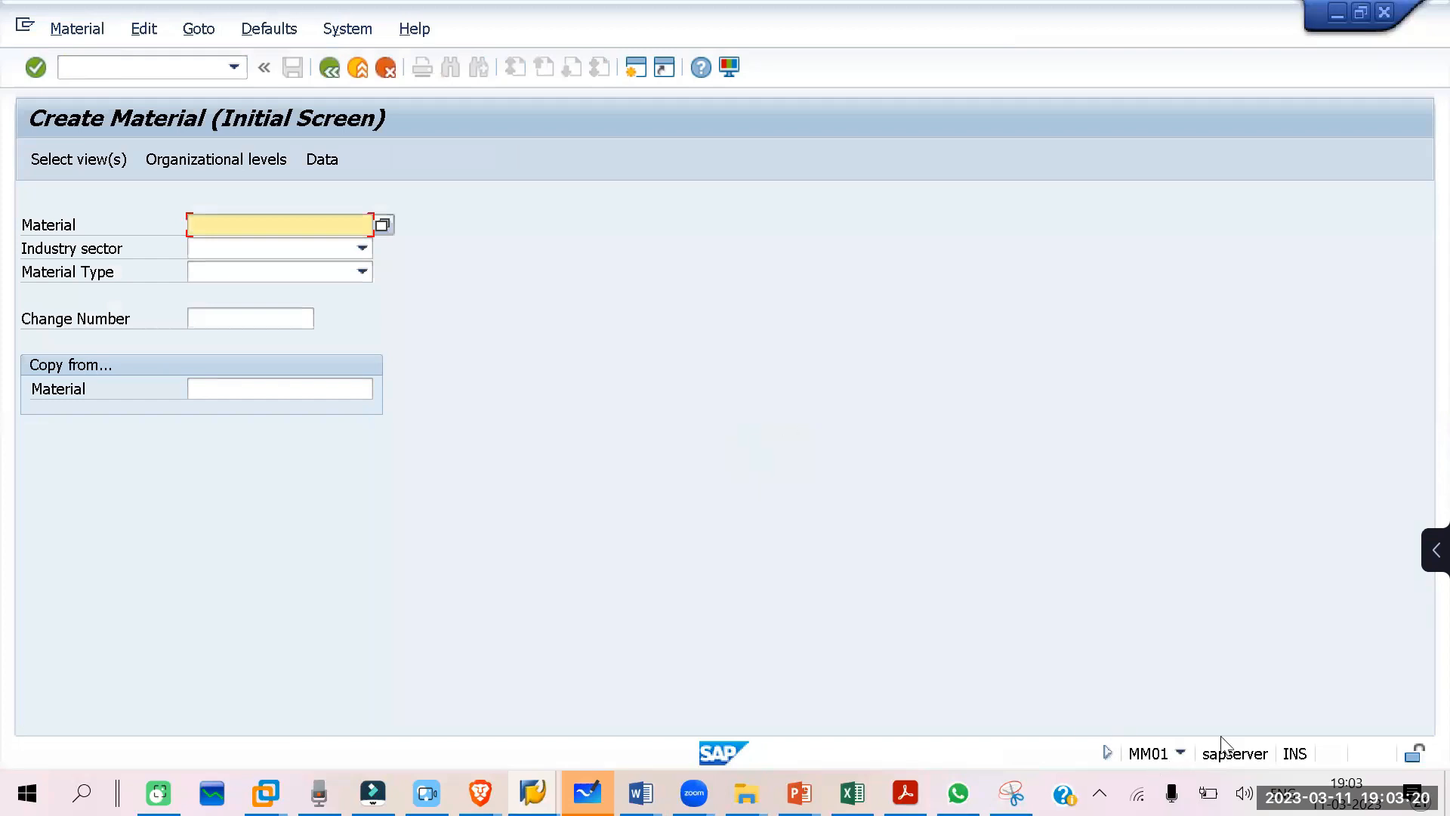
Step: Set the industry sector to itc paper and the material type to Raw material for itc, and proceed to view selection
click(214, 248)
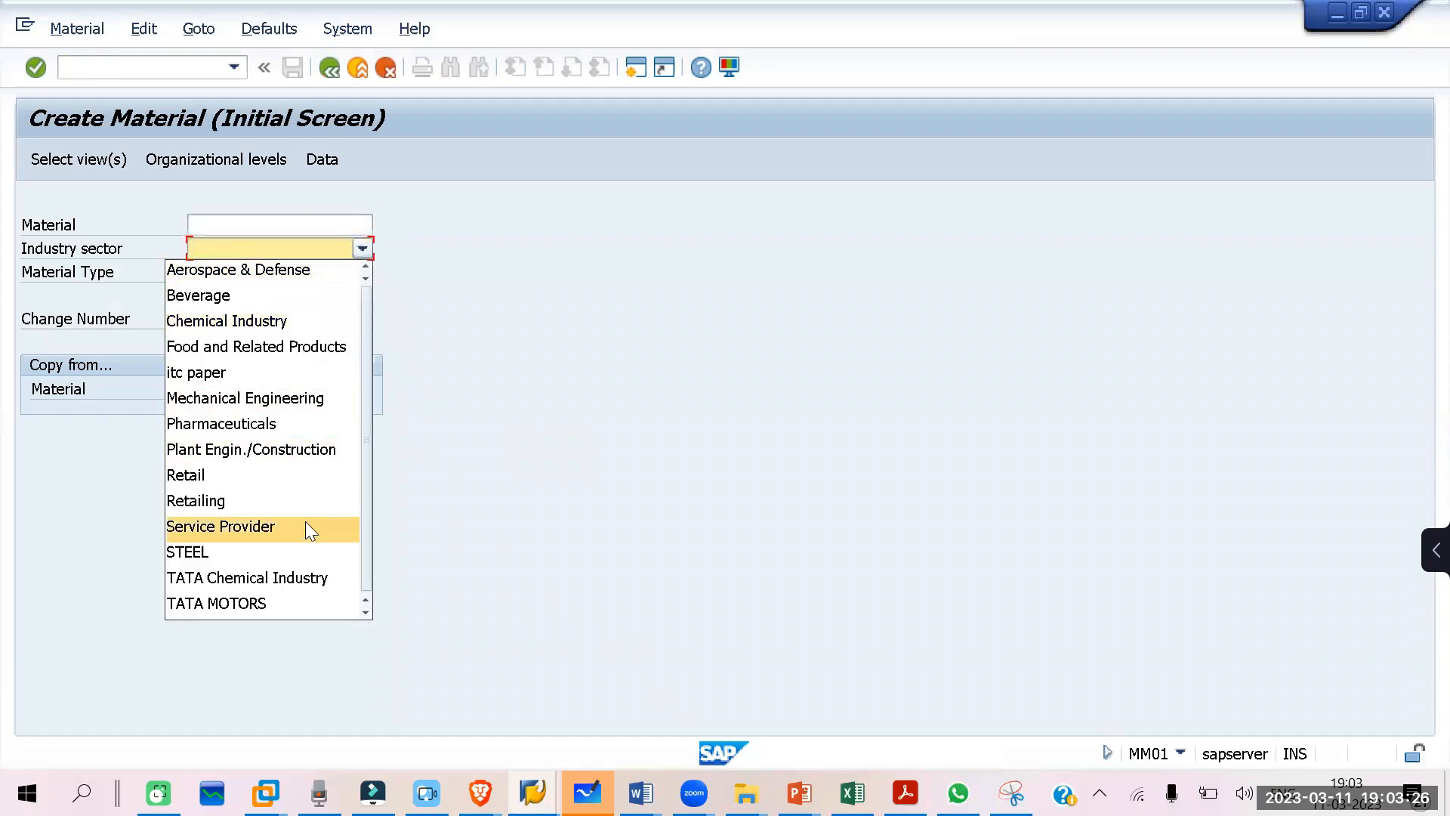
click(257, 373)
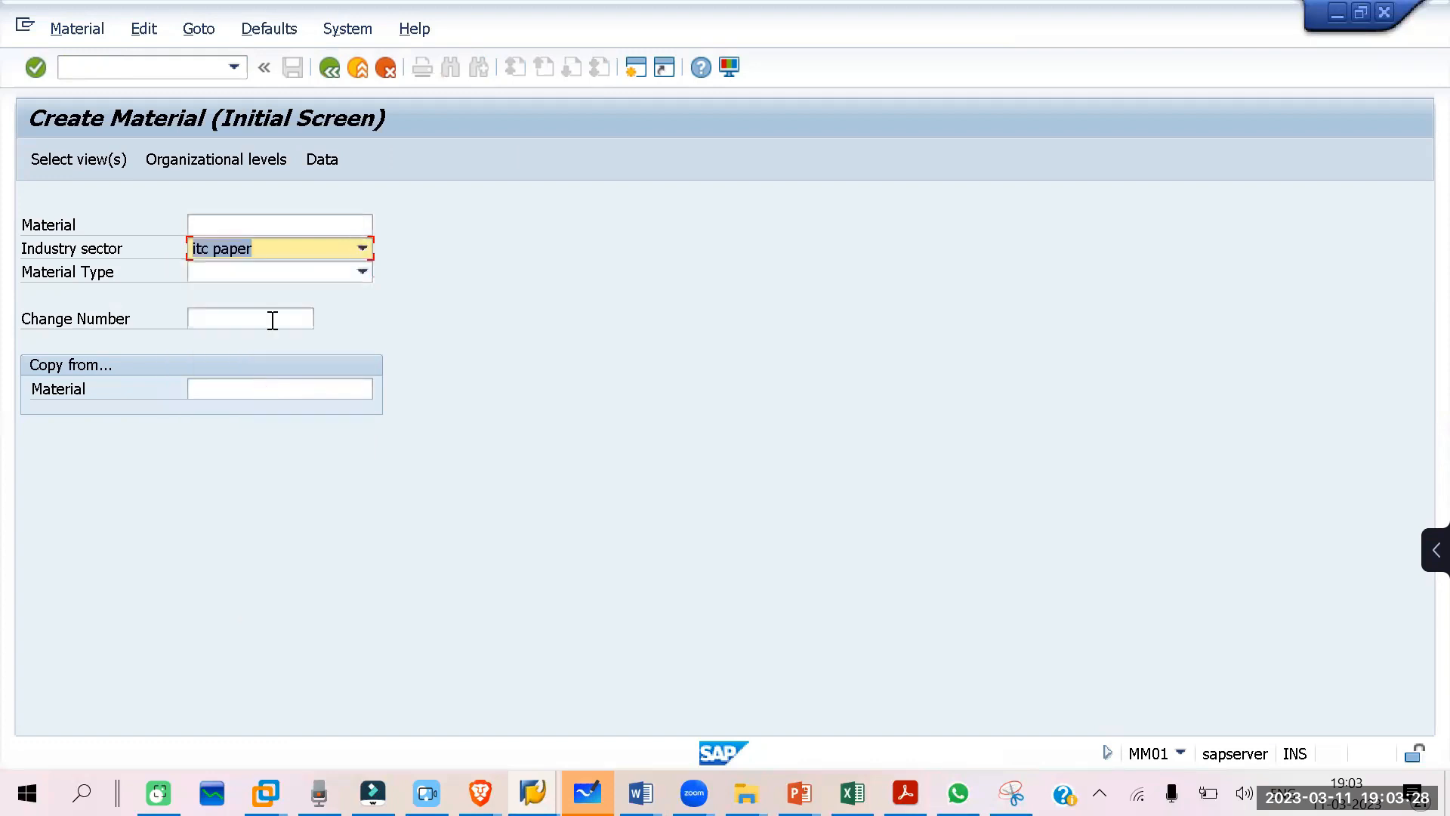
click(361, 272)
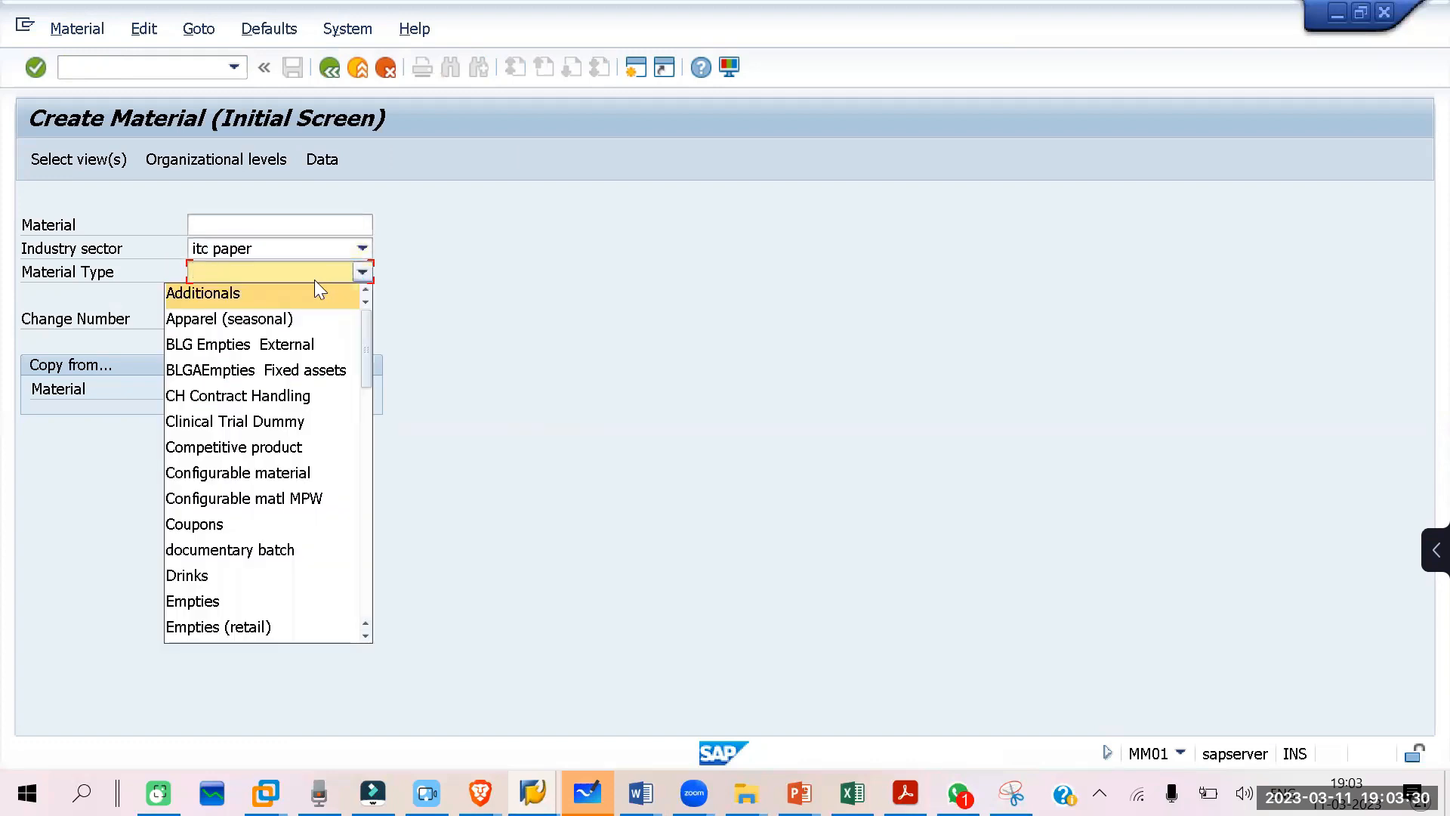
scroll(300, 318, down, 3)
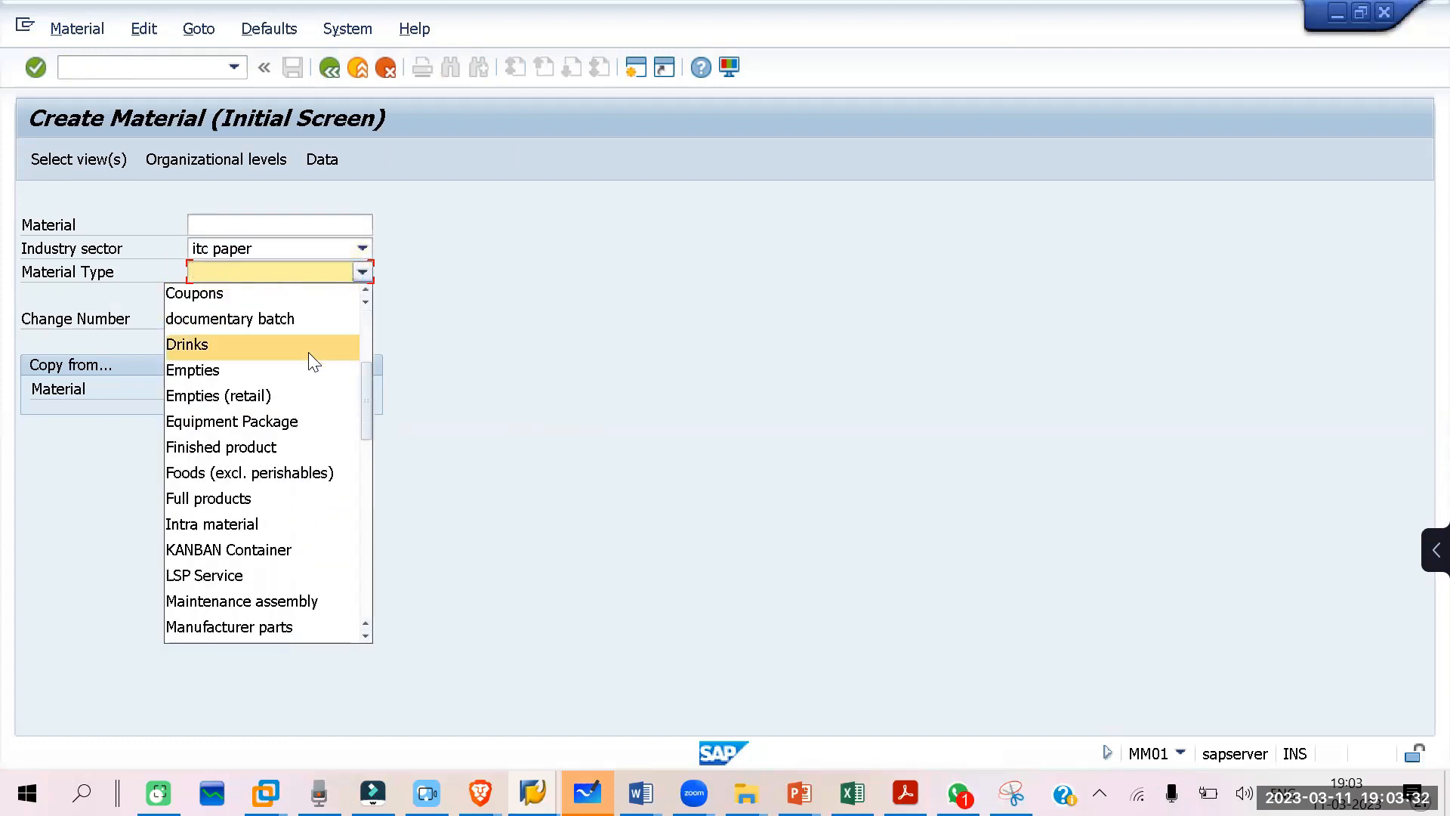
scroll(252, 542, down, 5)
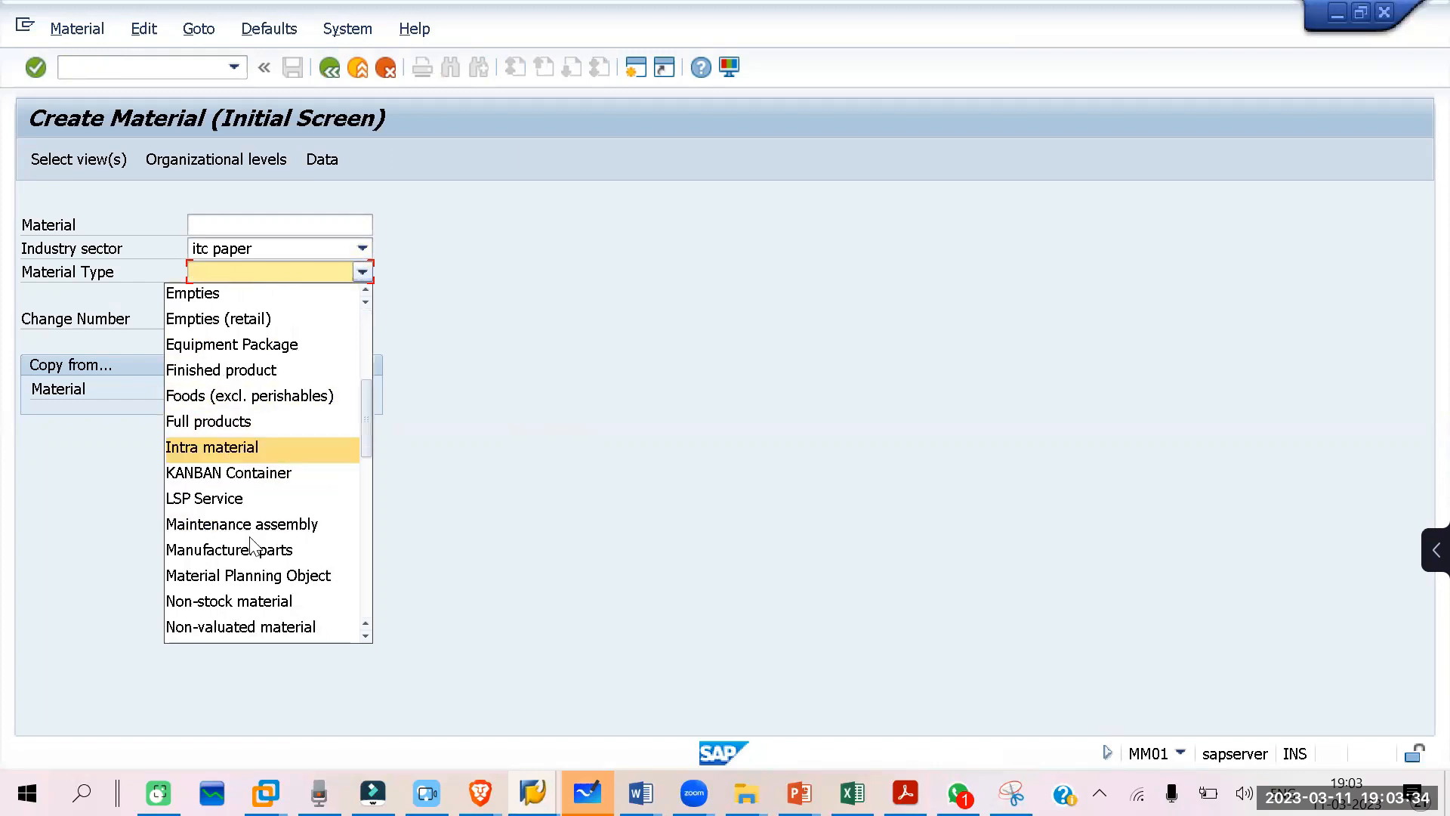
scroll(253, 542, down, 2)
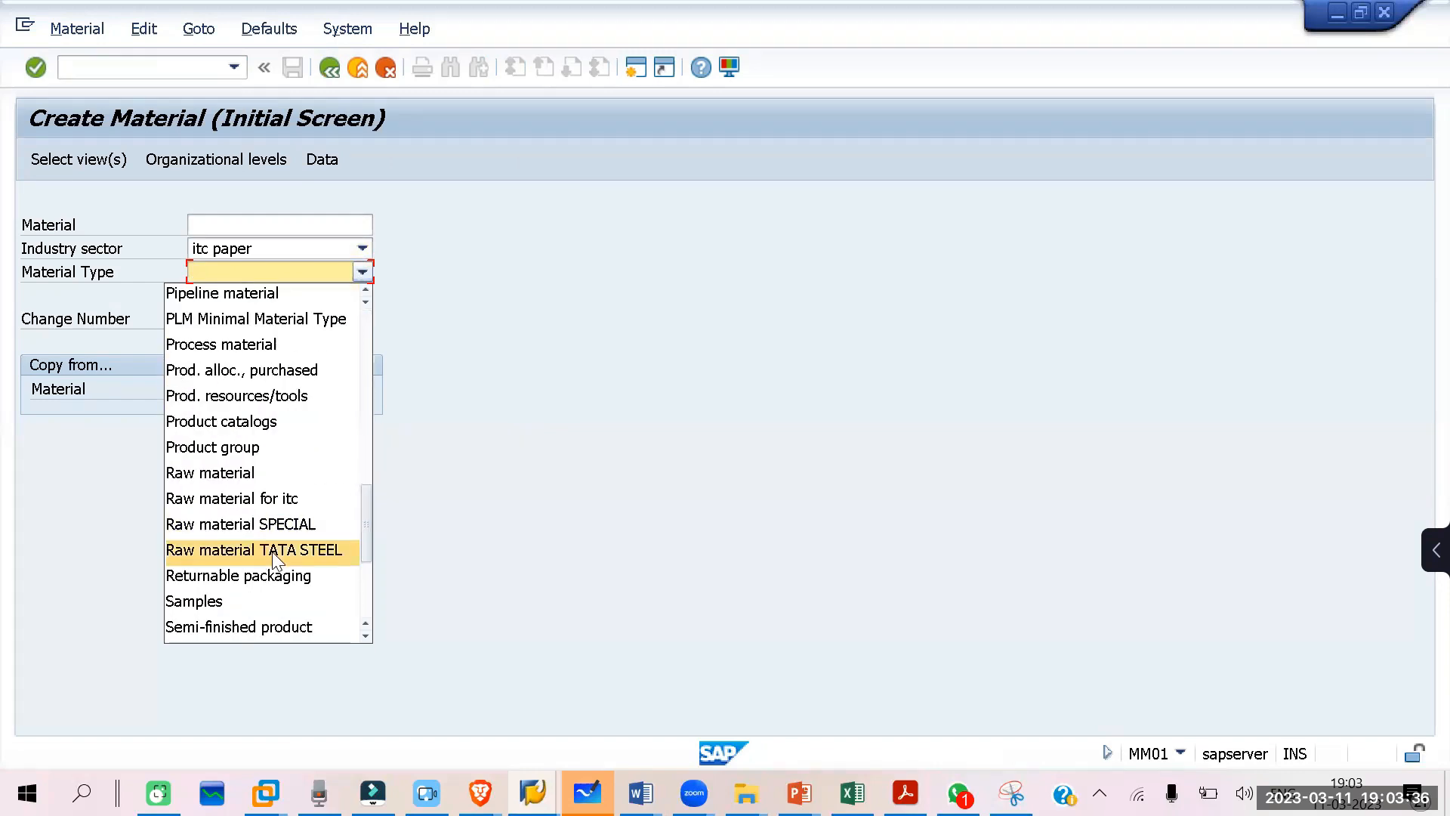
click(263, 492)
key(Return)
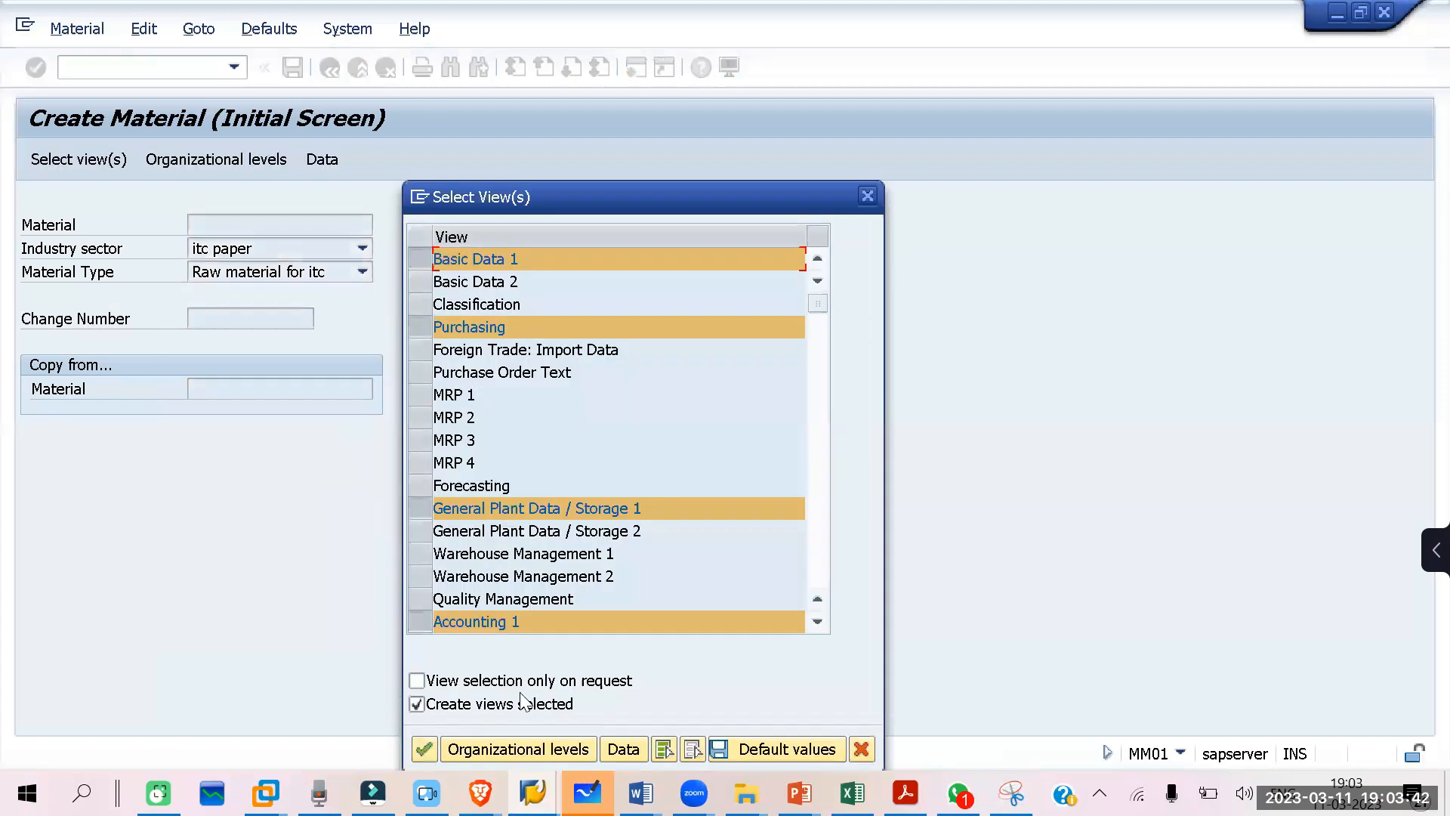
Step: Accept the preselected views and set the organizational levels to plant it10 and storage location RM01
click(521, 749)
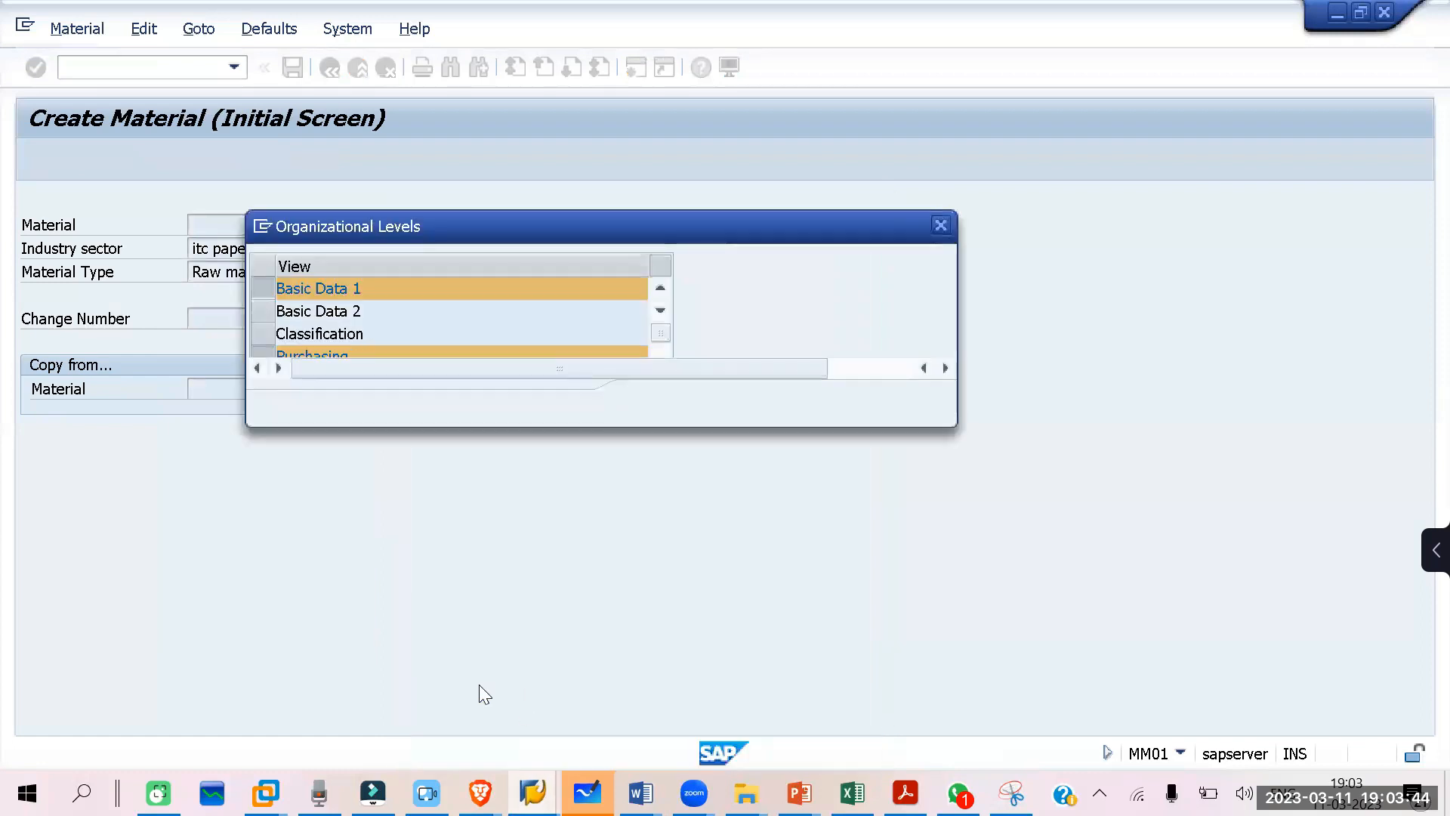
text(it10)
click(439, 310)
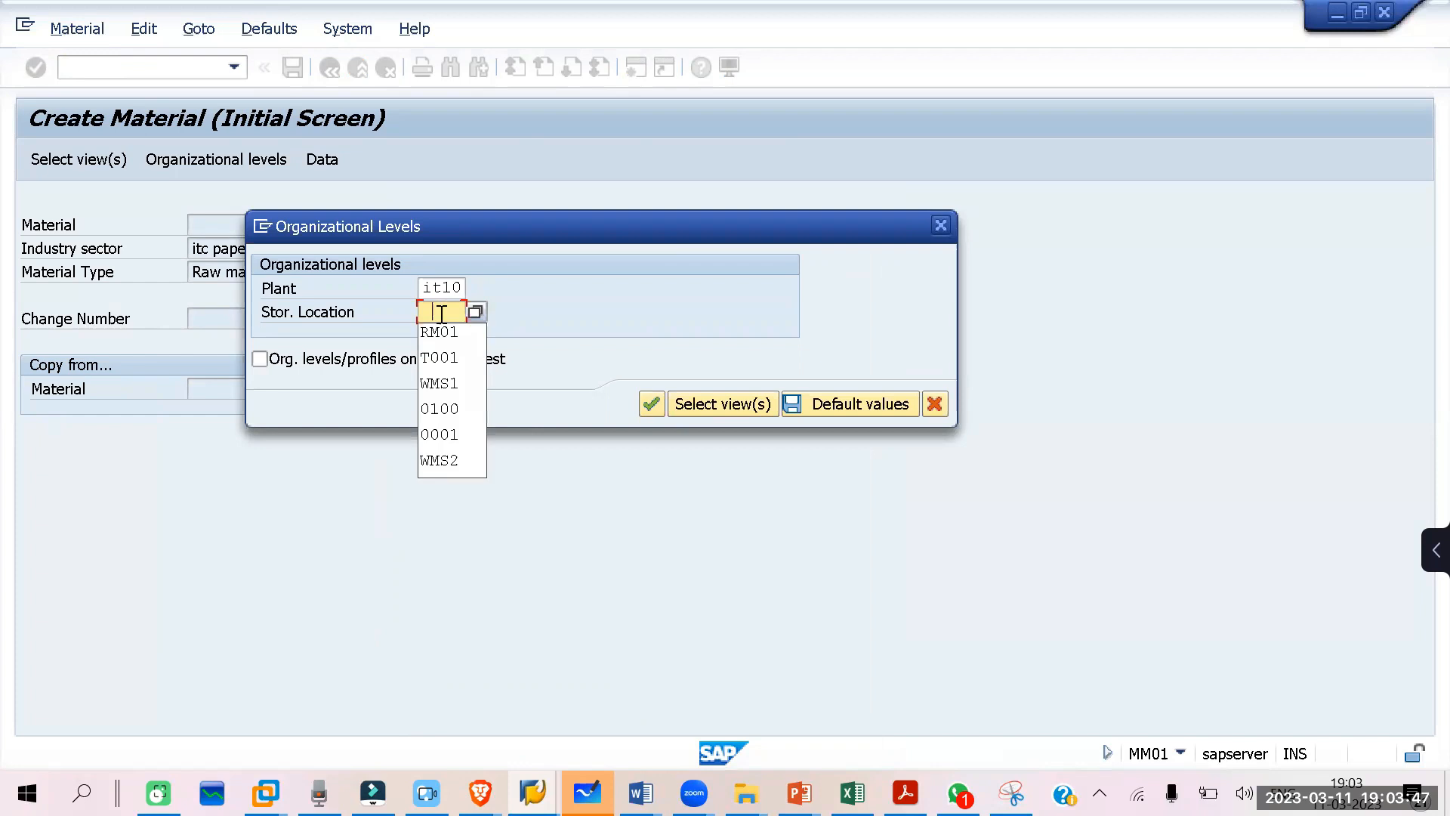
click(447, 331)
click(639, 405)
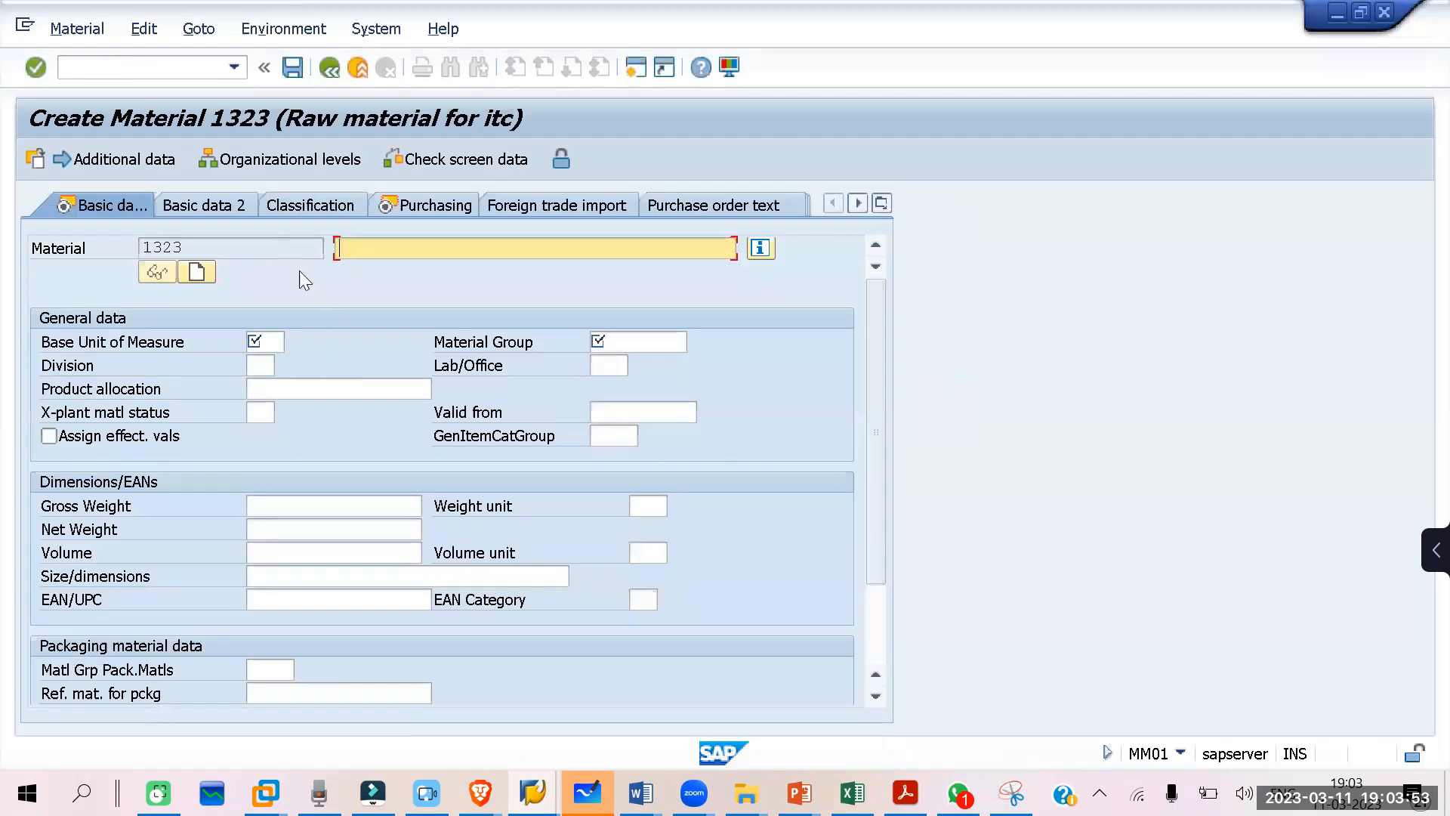
Step: Describe the material as "raw material for paper" with base unit KG and material group IT01, and continue to the purchasing view
click(396, 255)
click(399, 271)
click(268, 342)
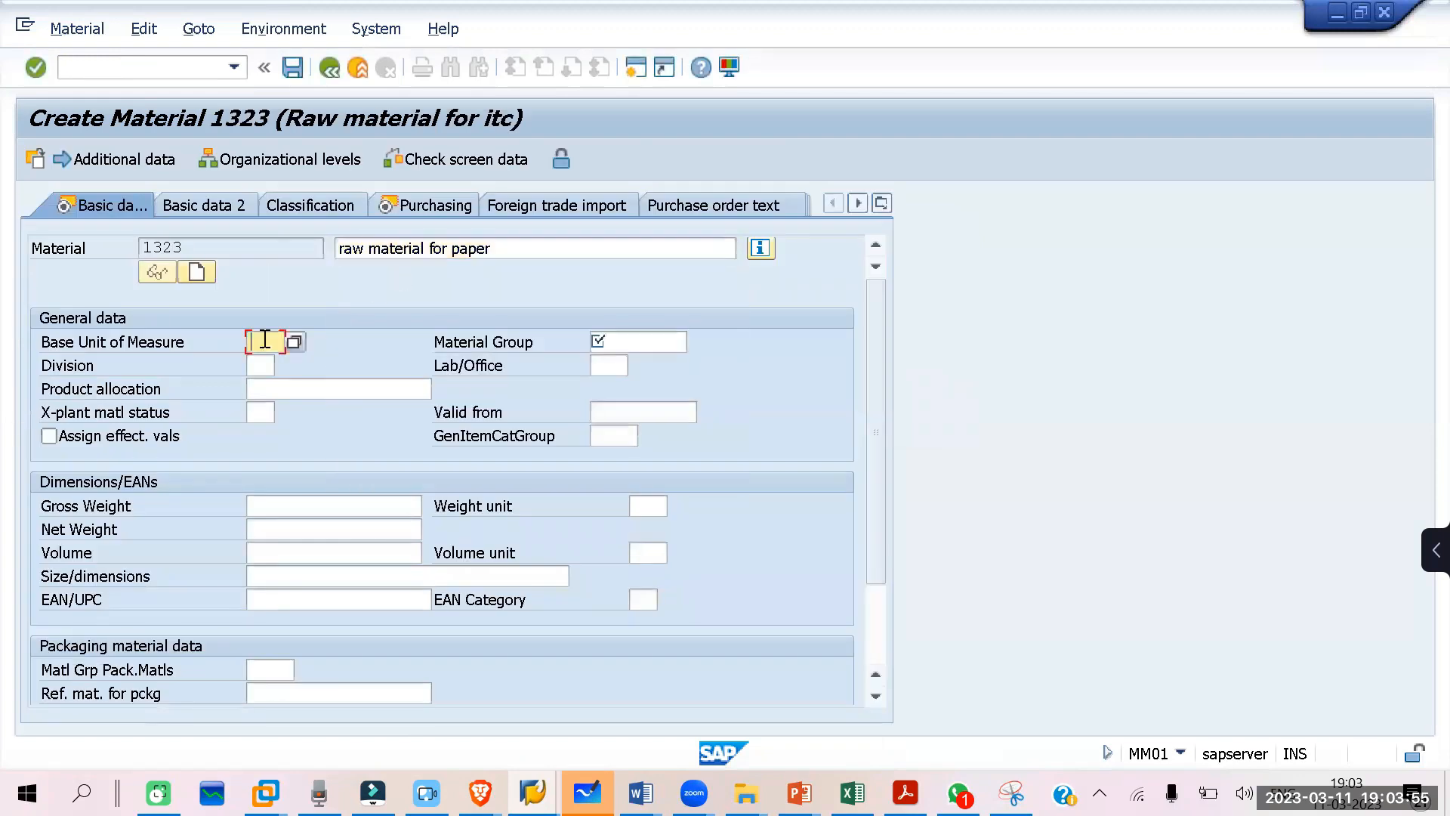
click(289, 356)
click(621, 341)
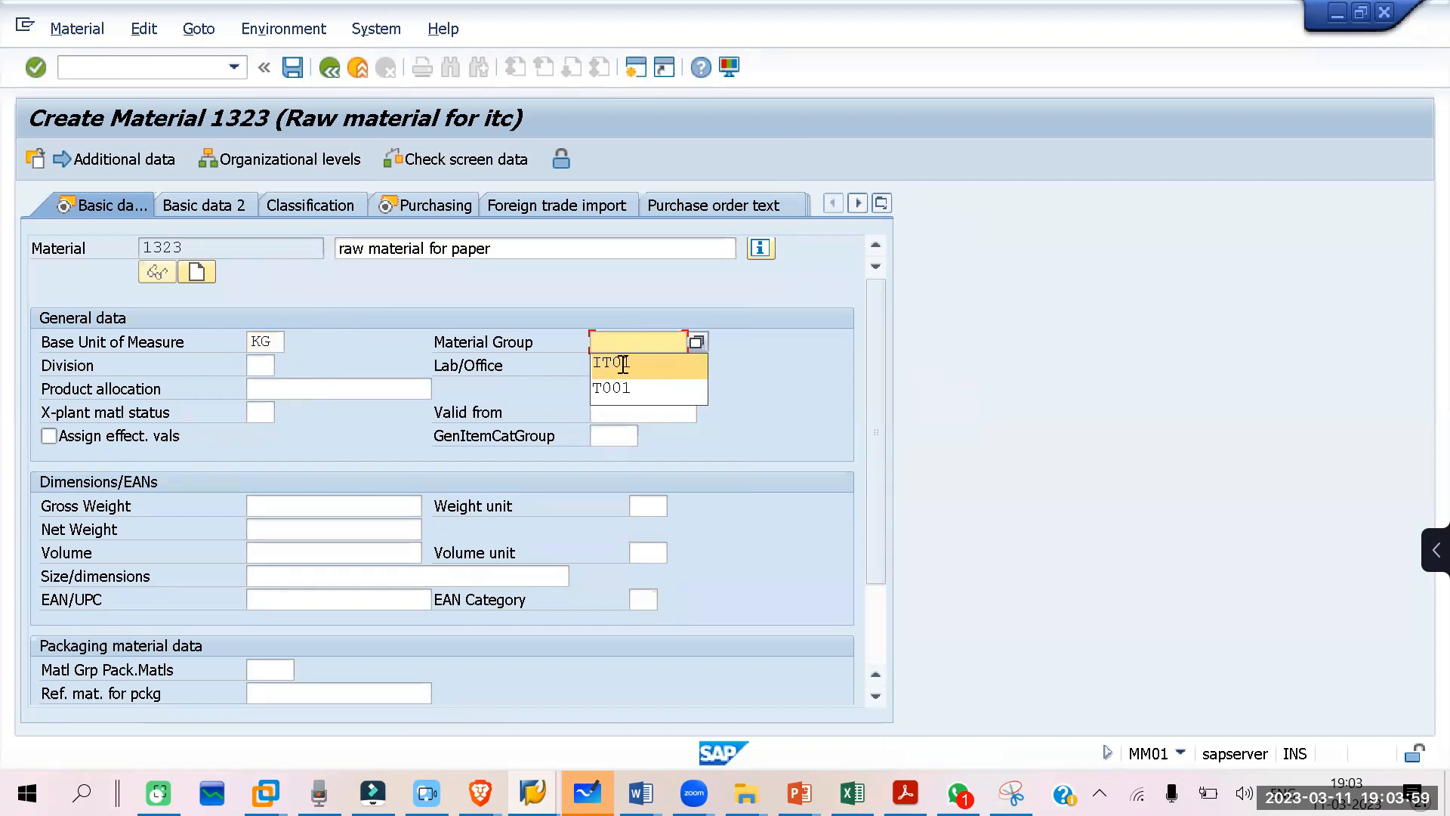
click(621, 364)
key(Return)
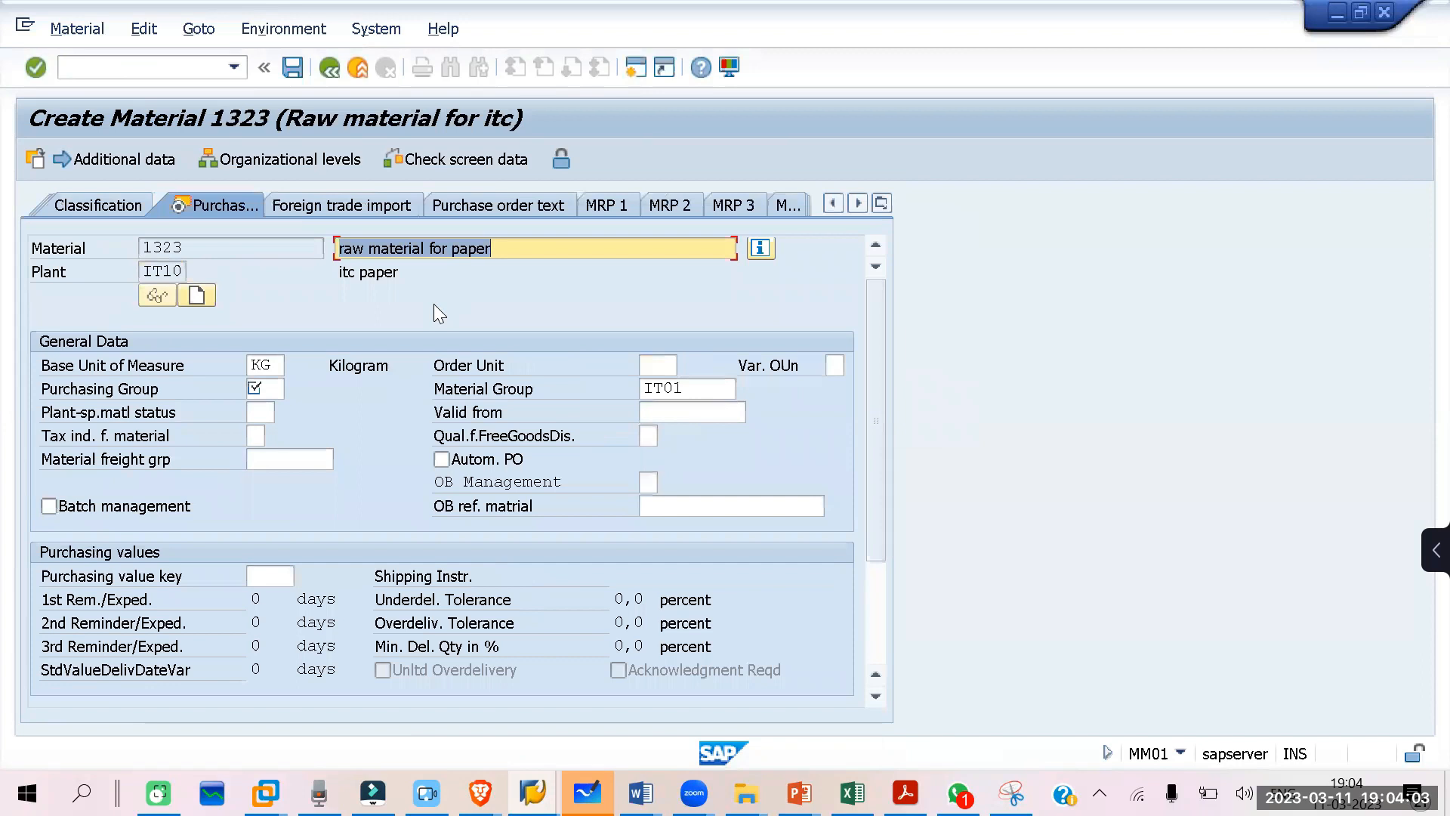
Step: Assign purchasing group IT1 in the material's purchasing data
click(278, 389)
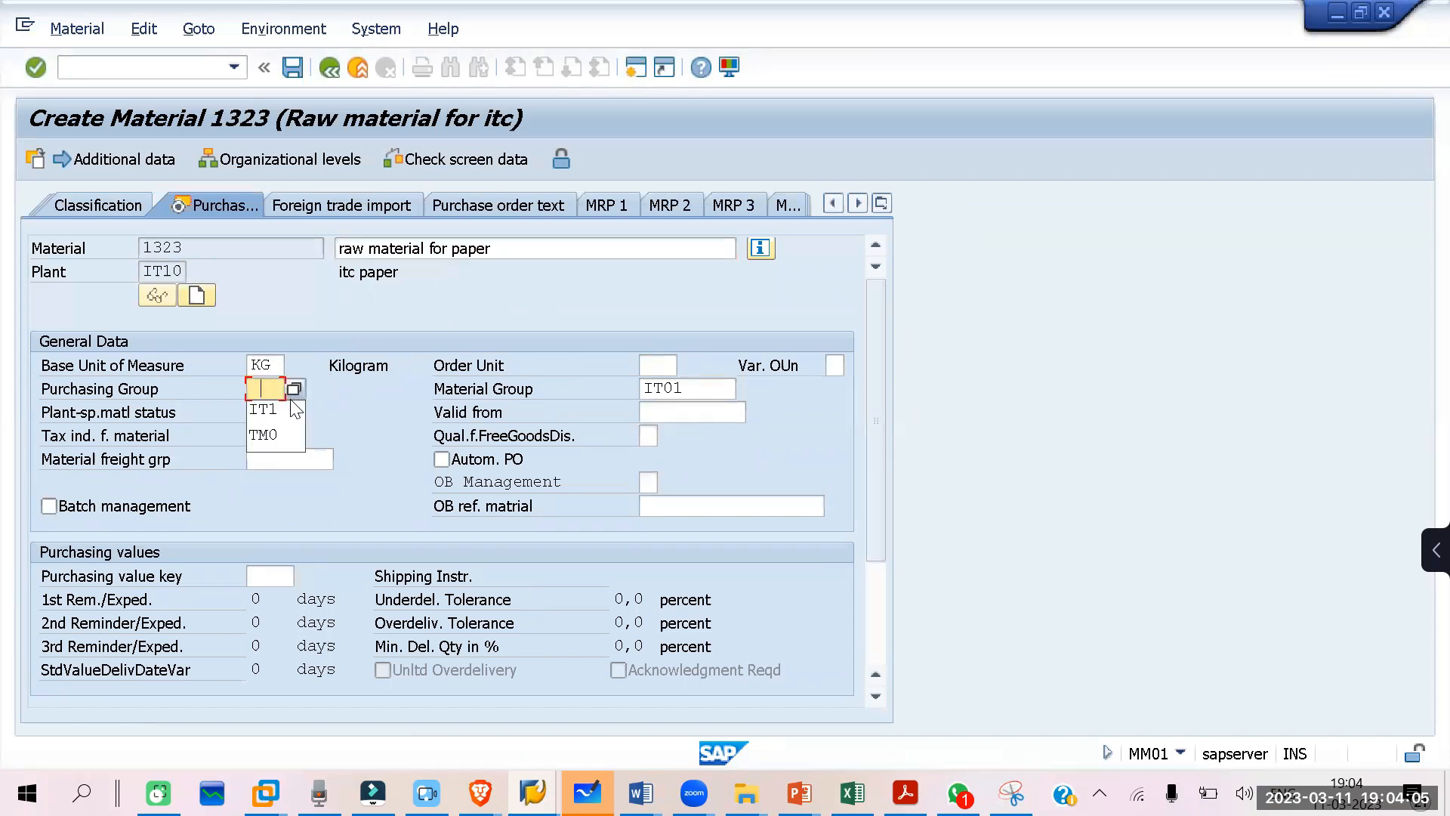
click(340, 429)
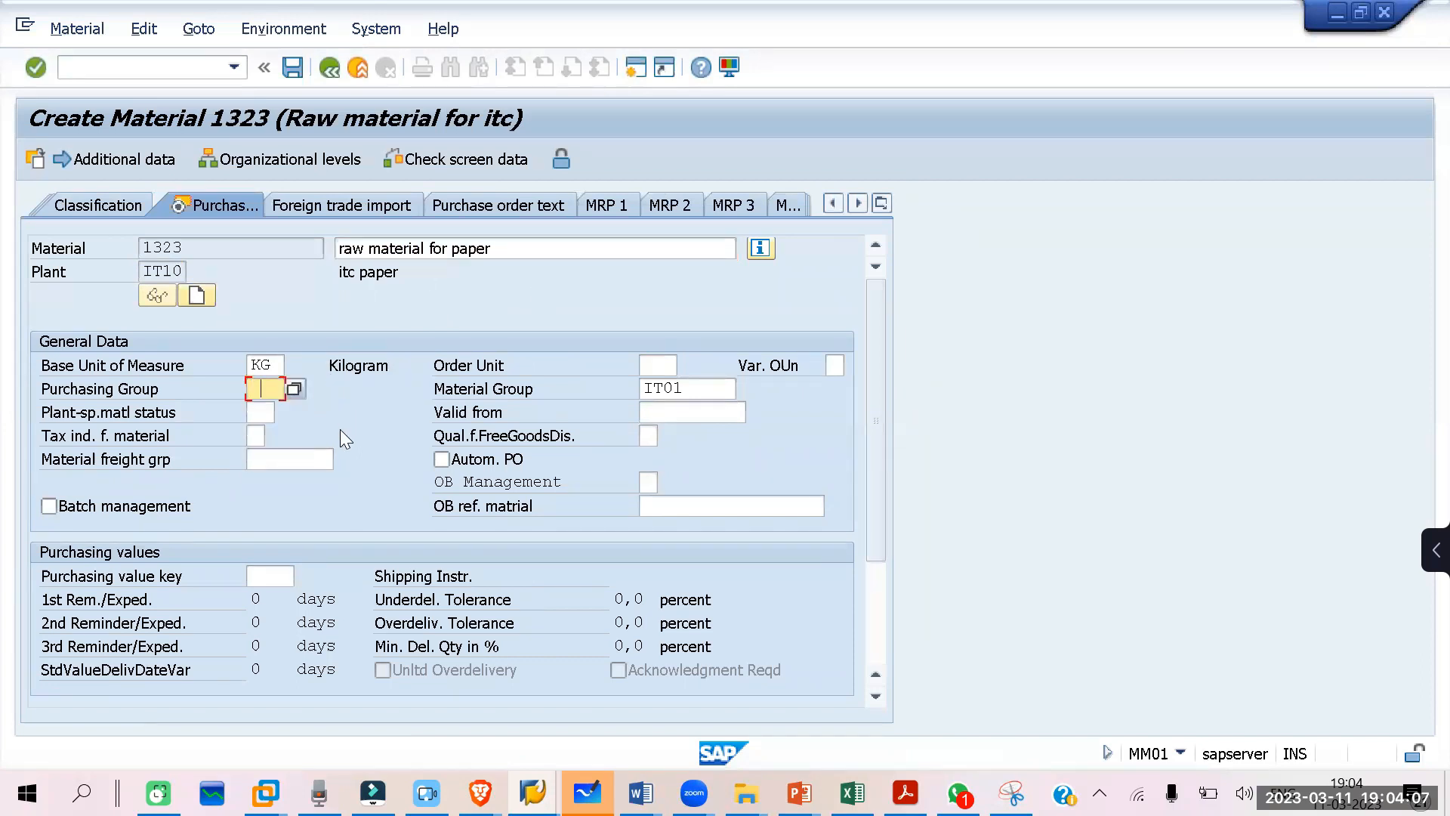
click(271, 386)
click(258, 416)
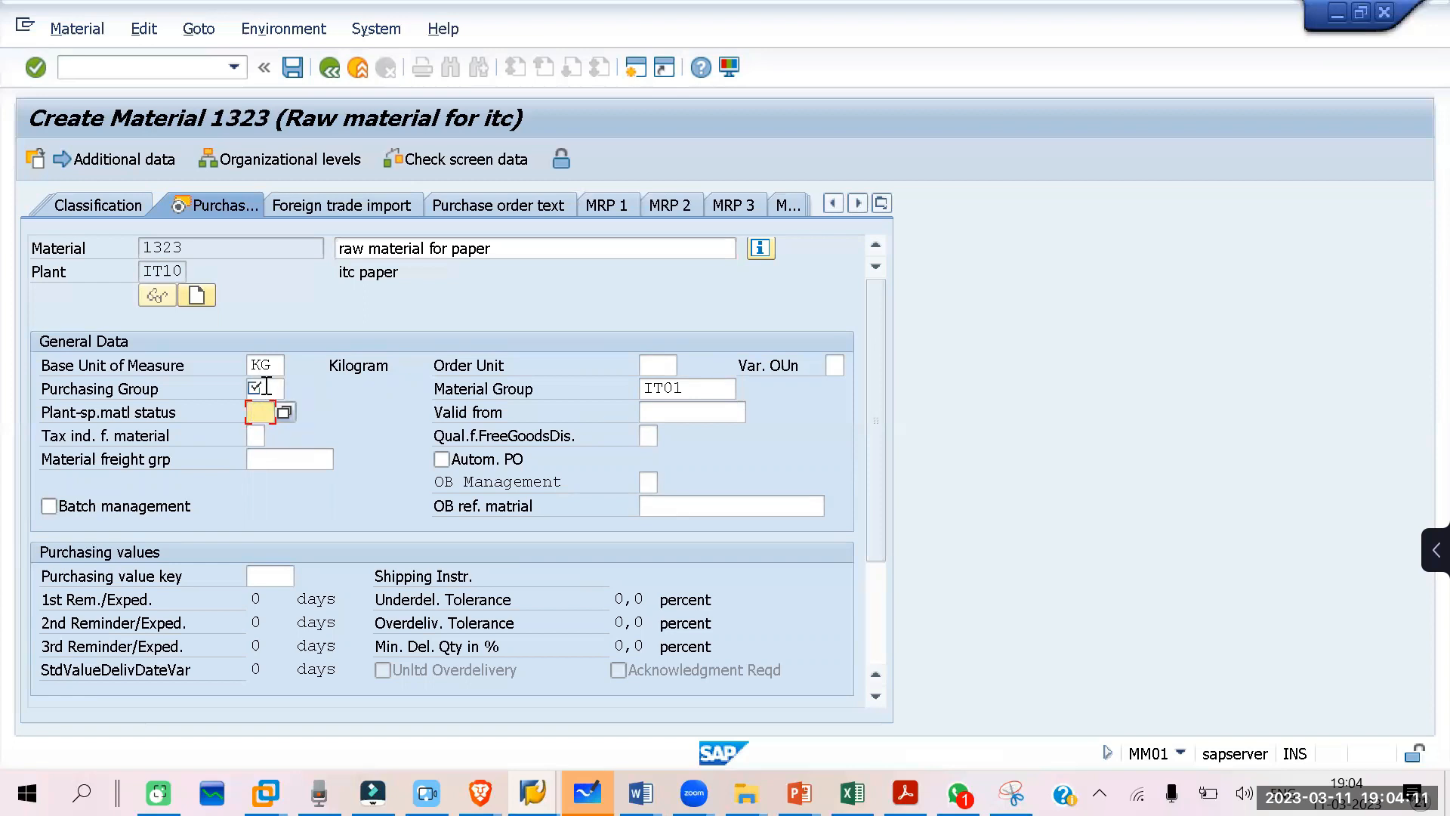
click(266, 388)
click(266, 388)
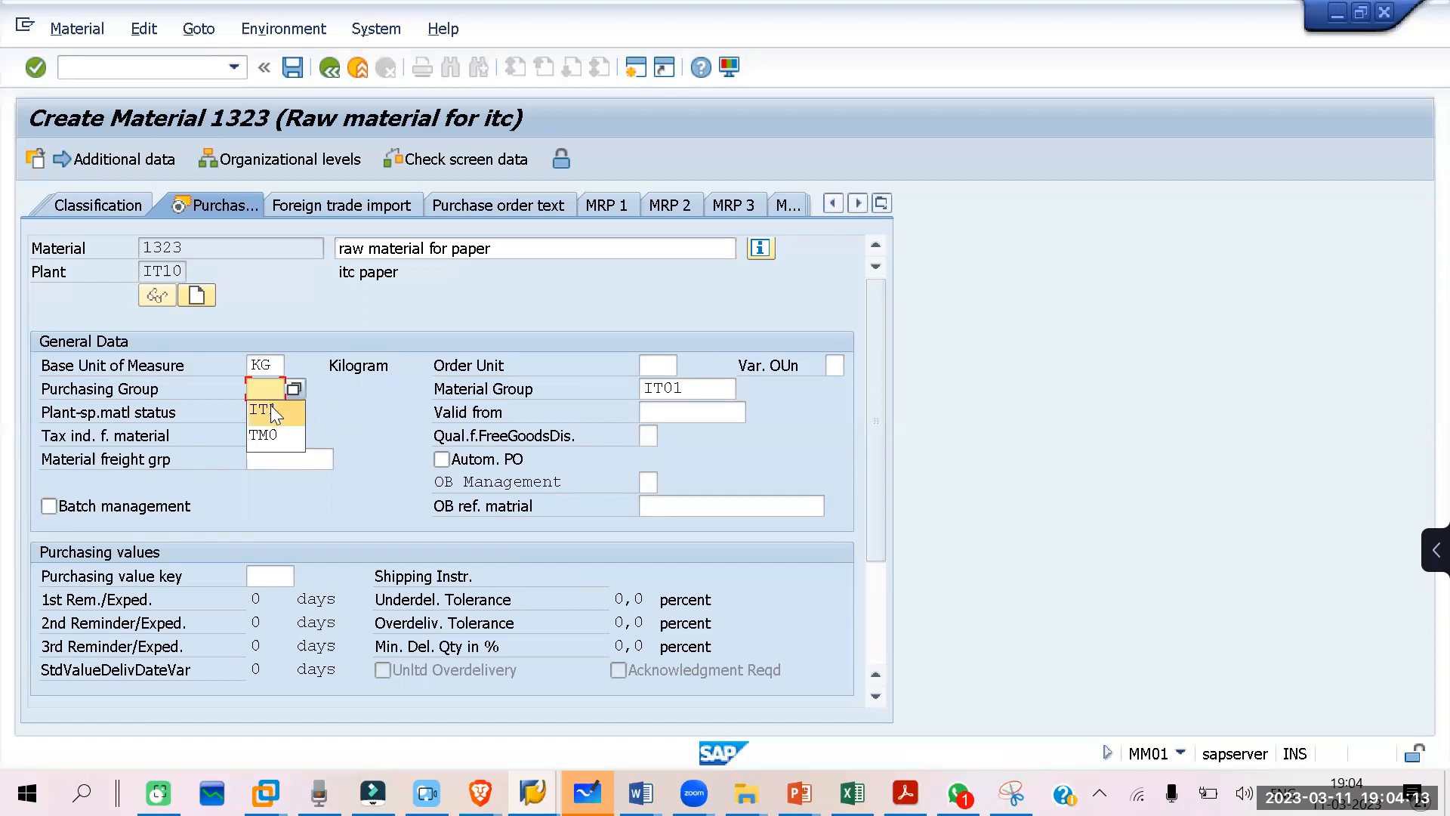
click(271, 405)
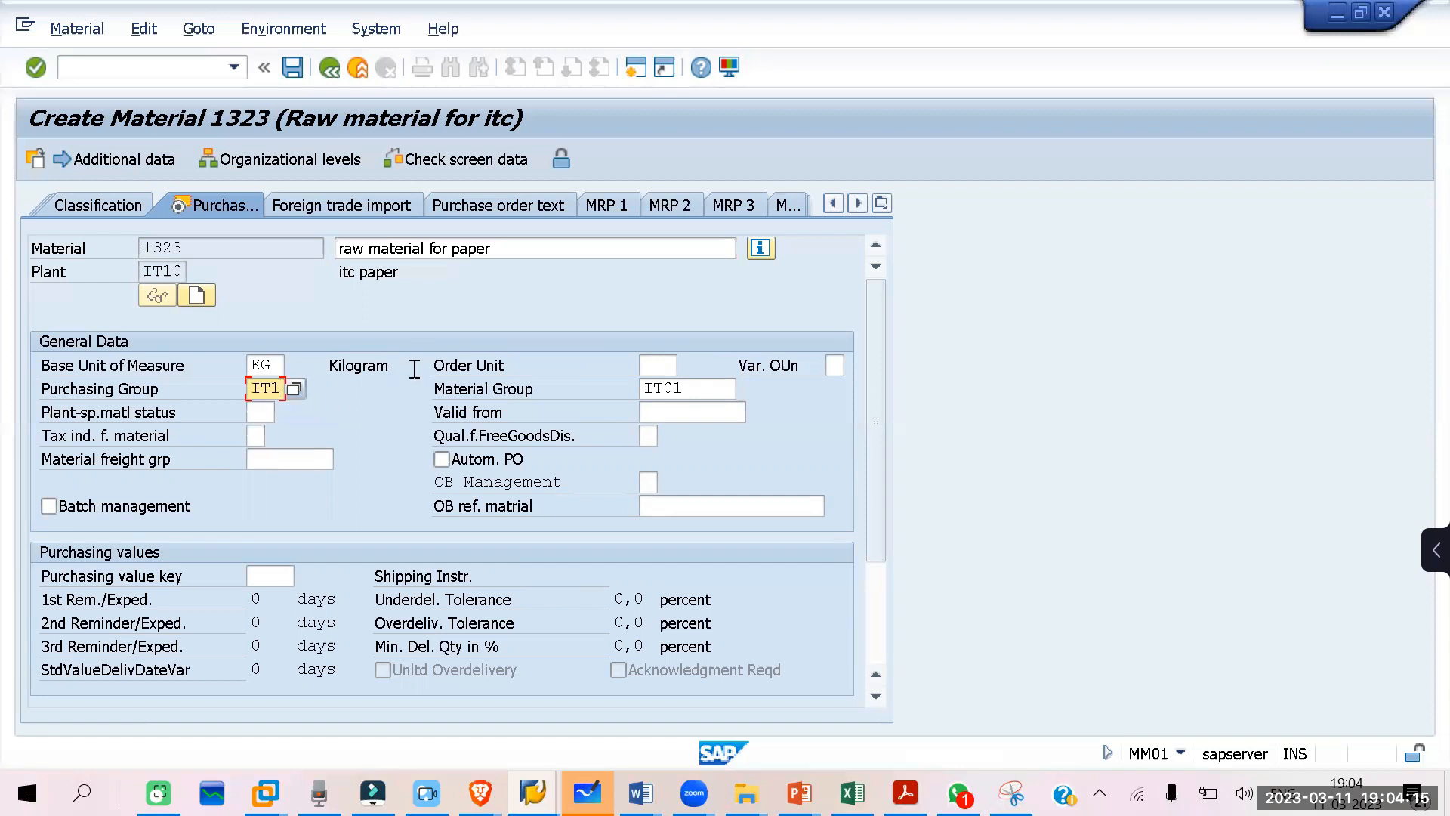
Step: Set the purchasing value key to IT01 and advance past the plant data view to the valuation class in Accounting 1
click(270, 578)
click(278, 596)
key(Return)
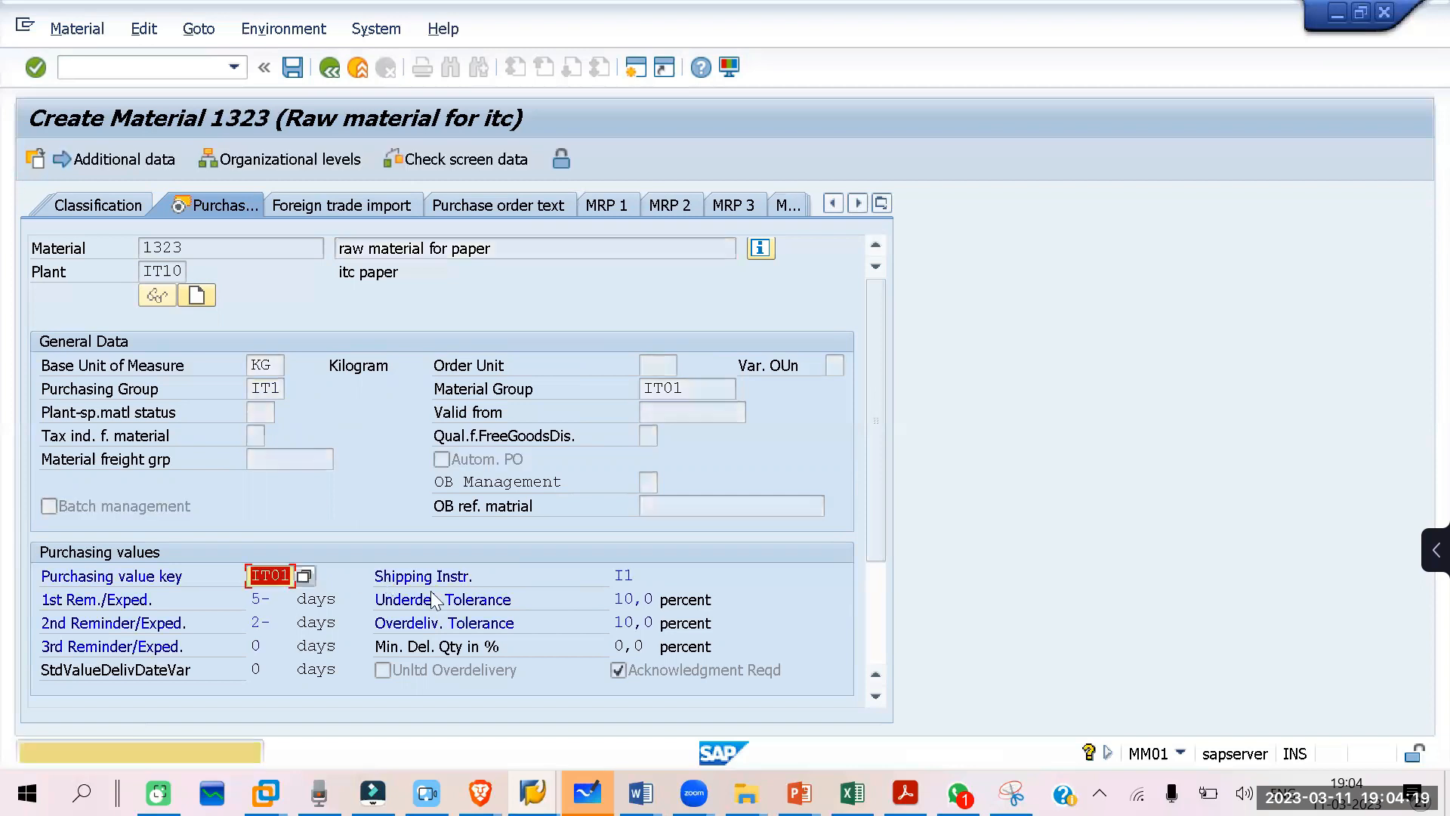
key(Return)
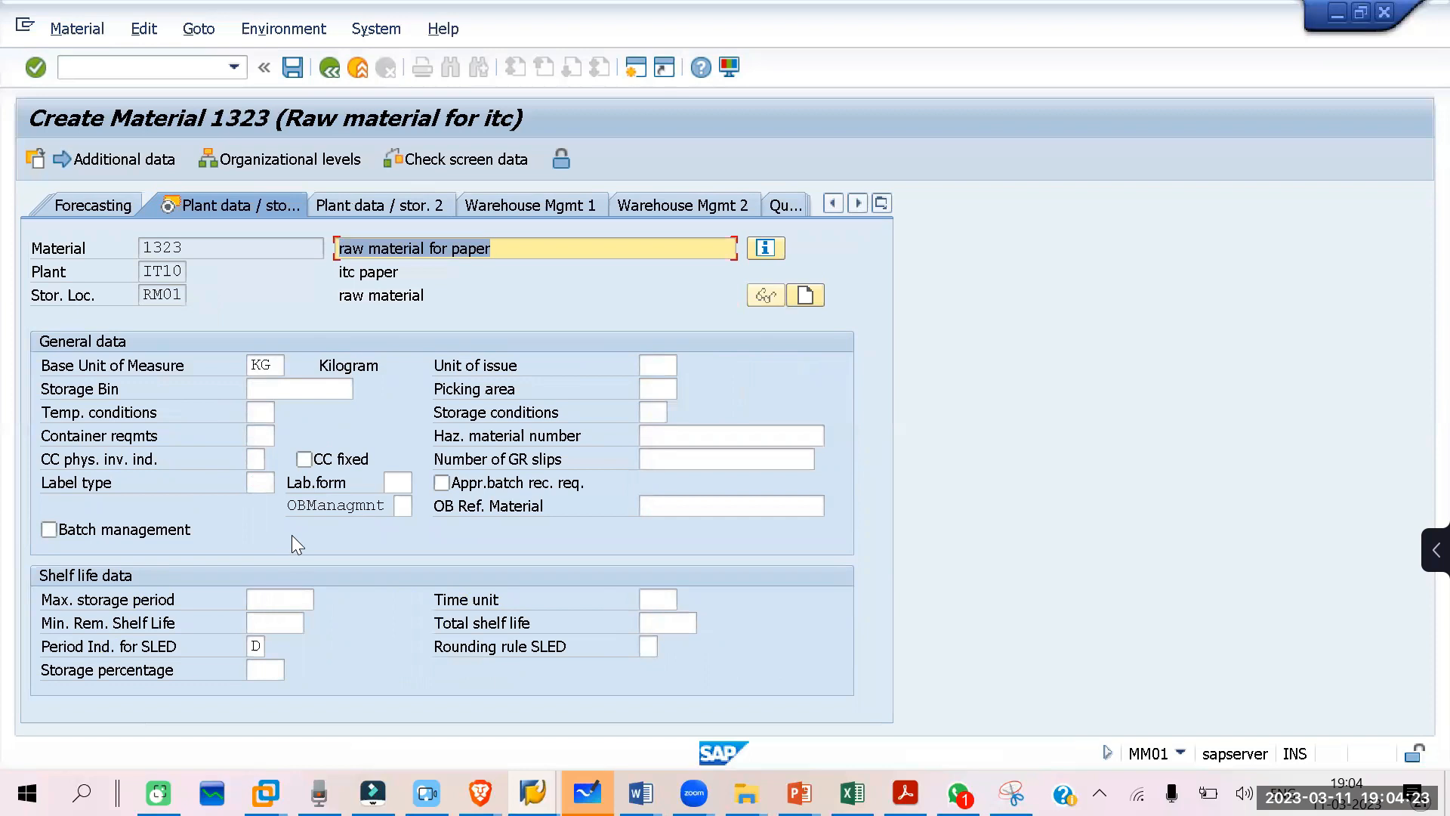
key(Return)
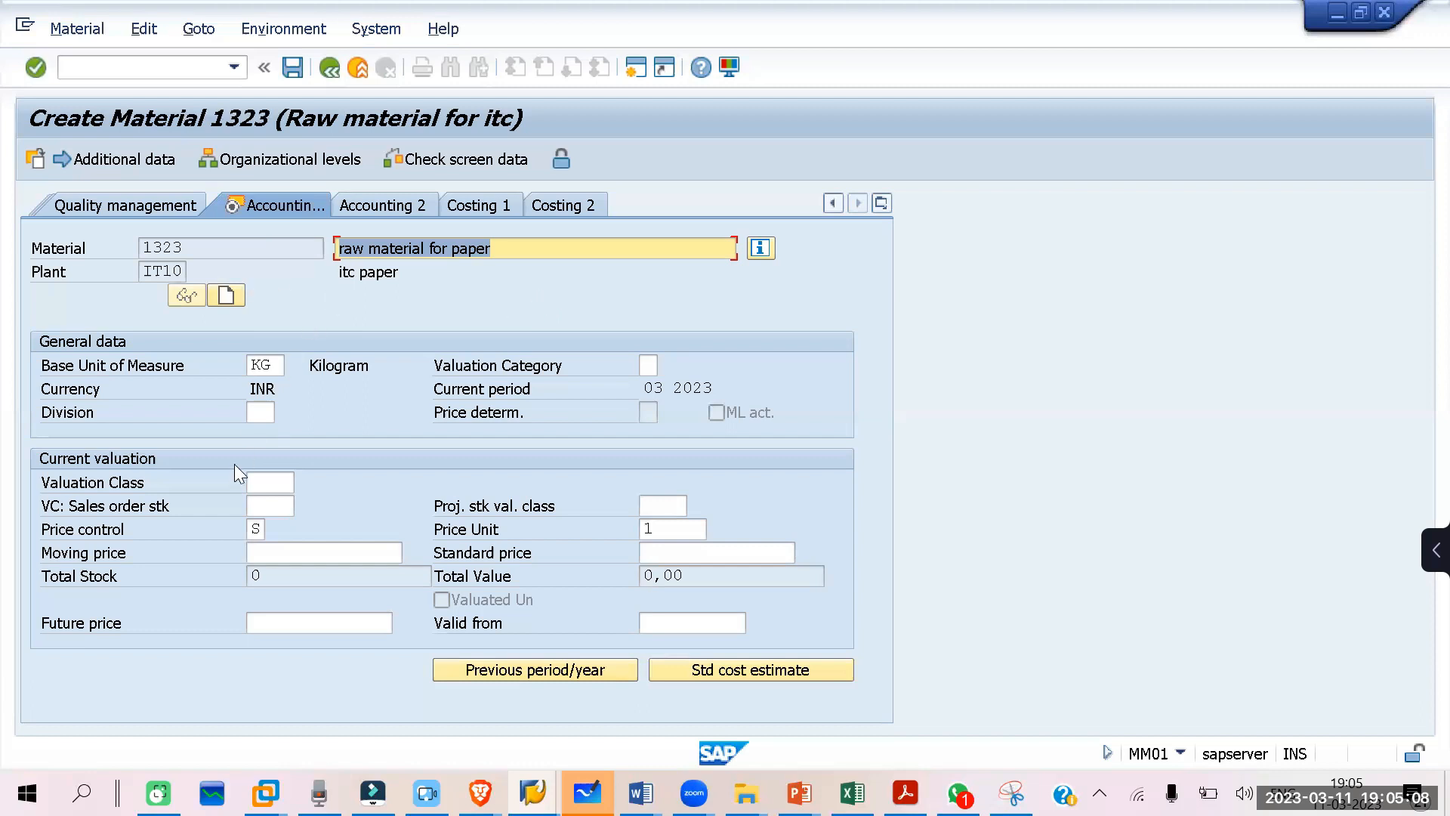
click(271, 483)
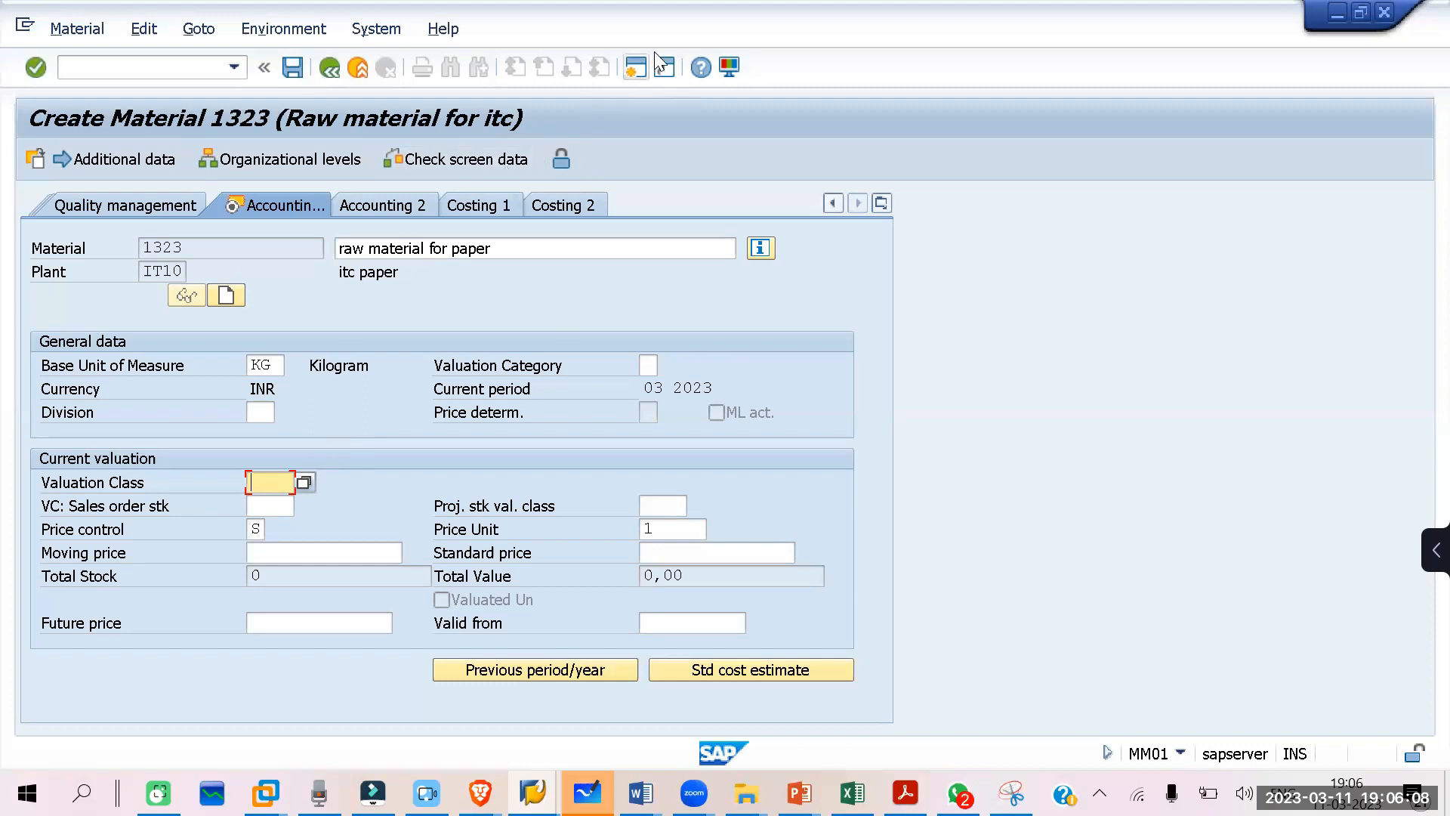
Step: Open a new session, run transaction SPRO and display the SAP Reference IMG
click(638, 68)
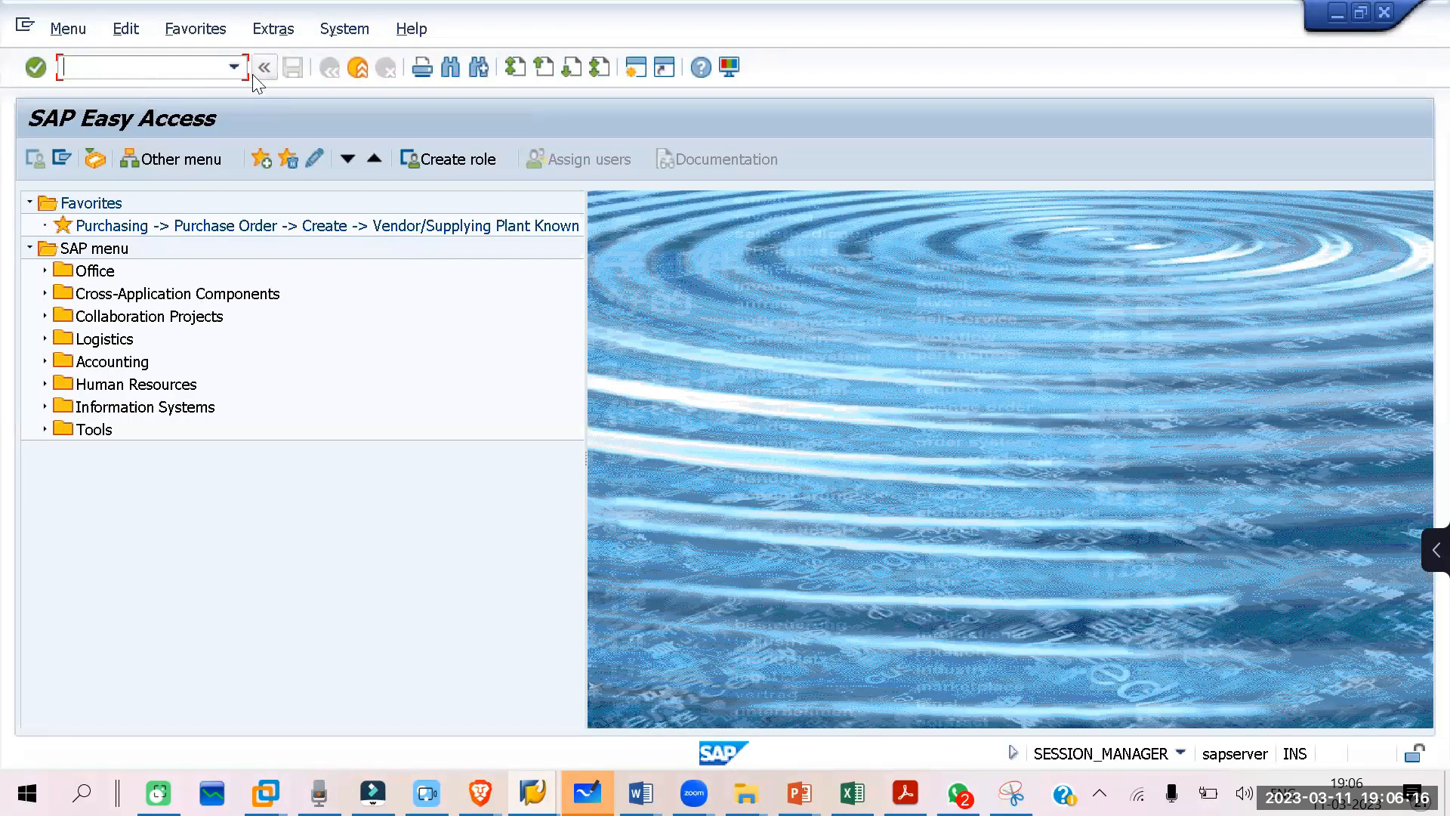
text(SPRO)
key(Return)
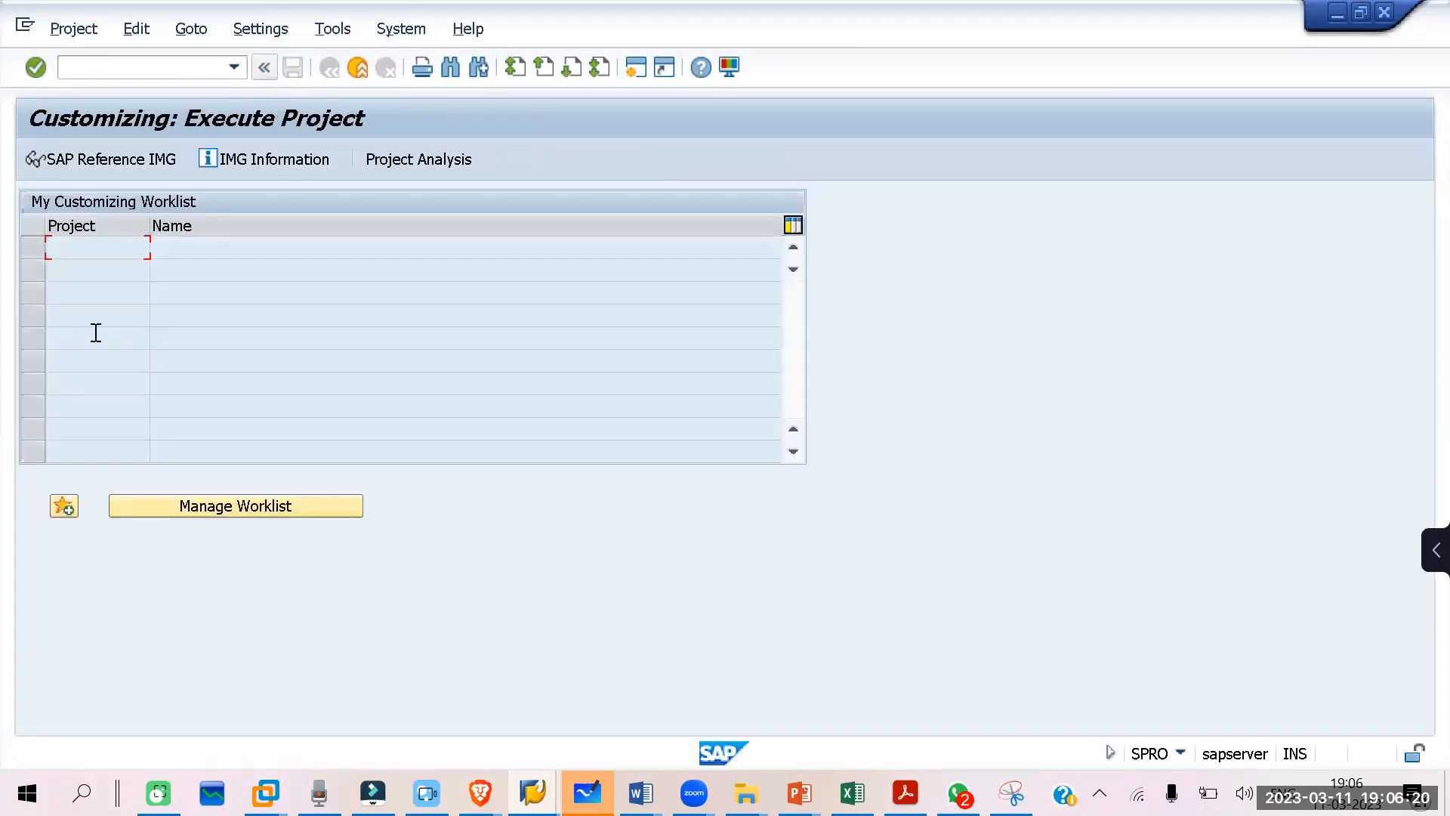
click(72, 157)
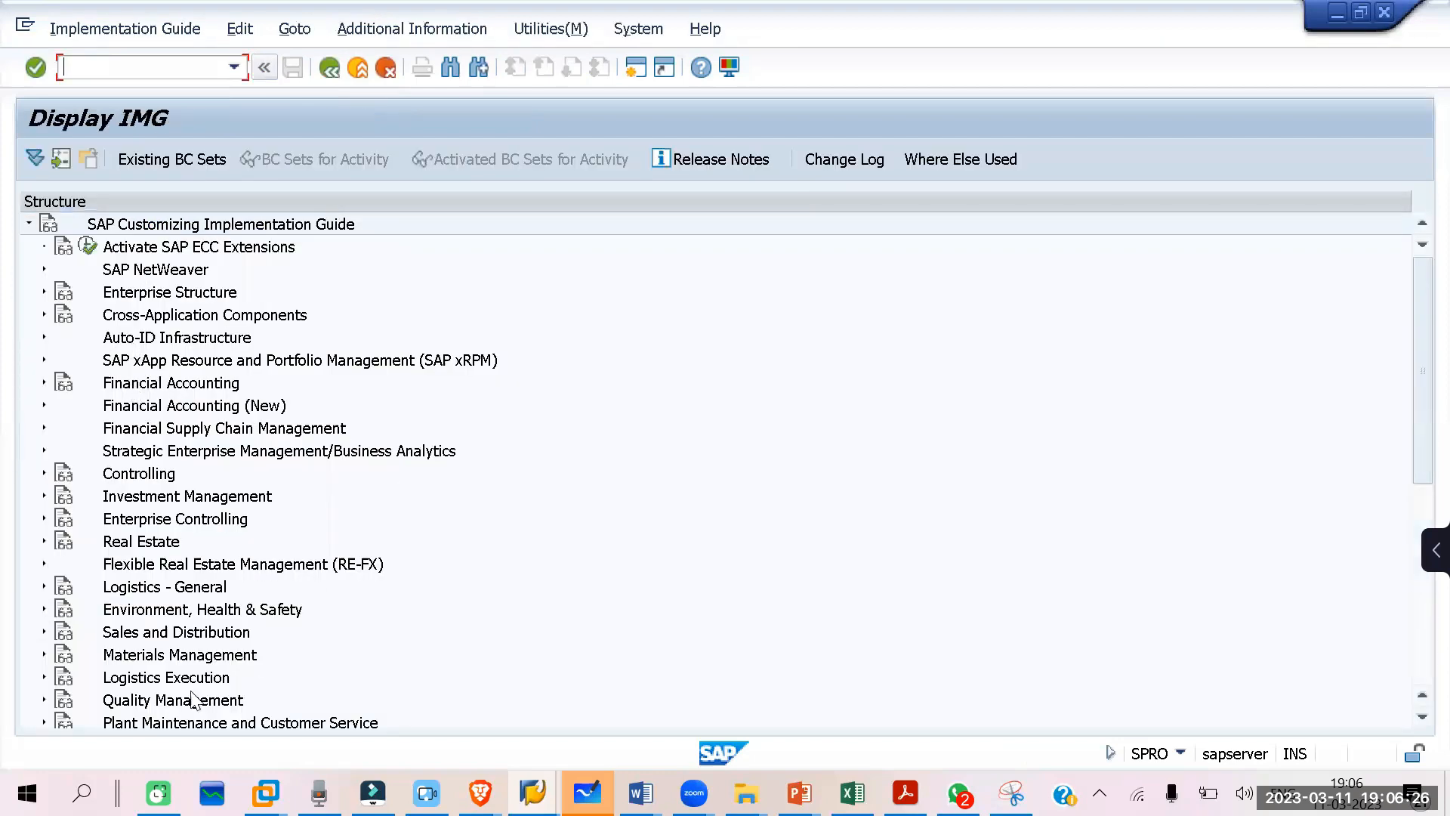
Step: Expand Materials Management and its Valuation and Account Assignment node in the implementation guide
click(43, 654)
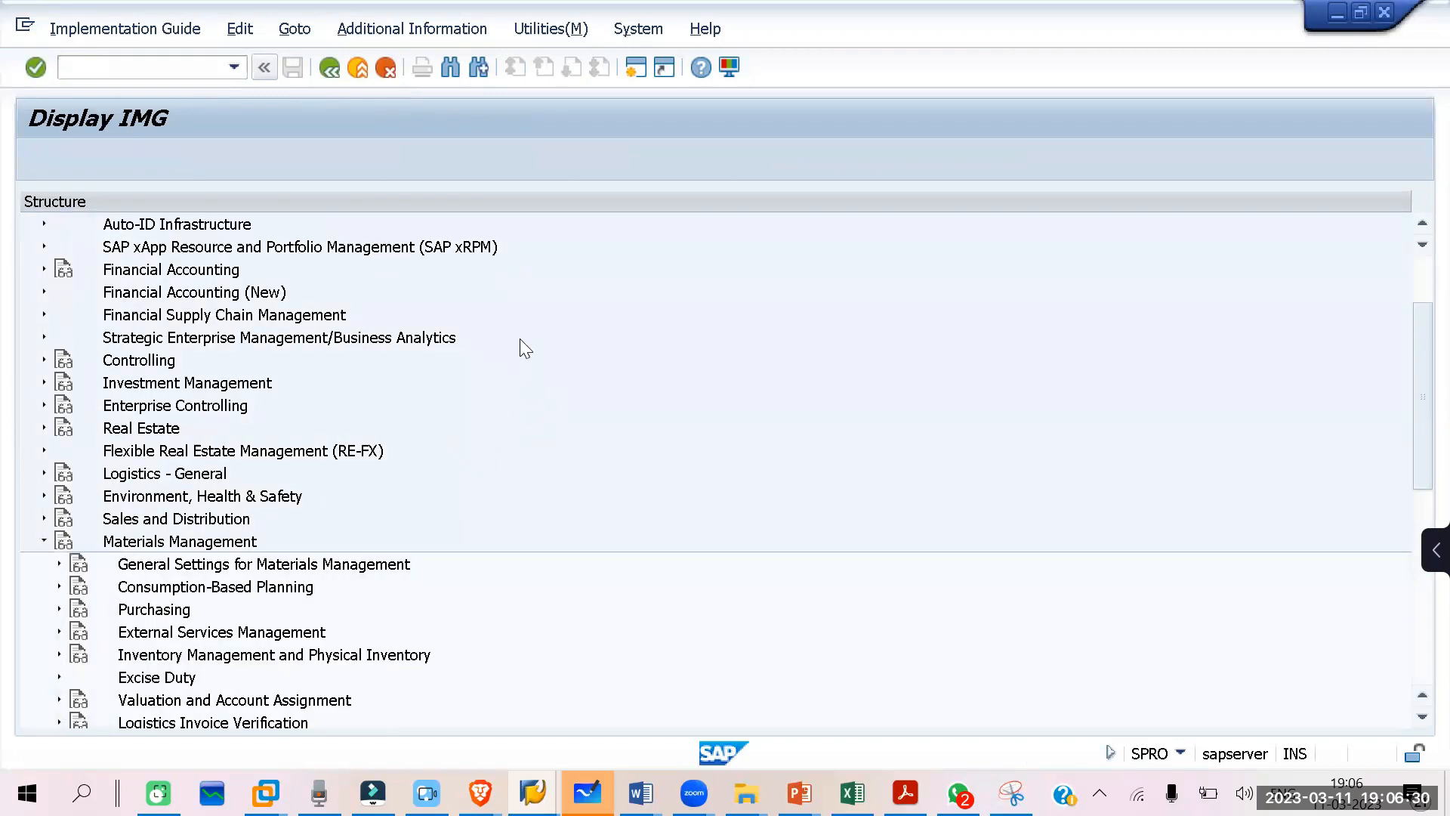
scroll(527, 373, down, 1)
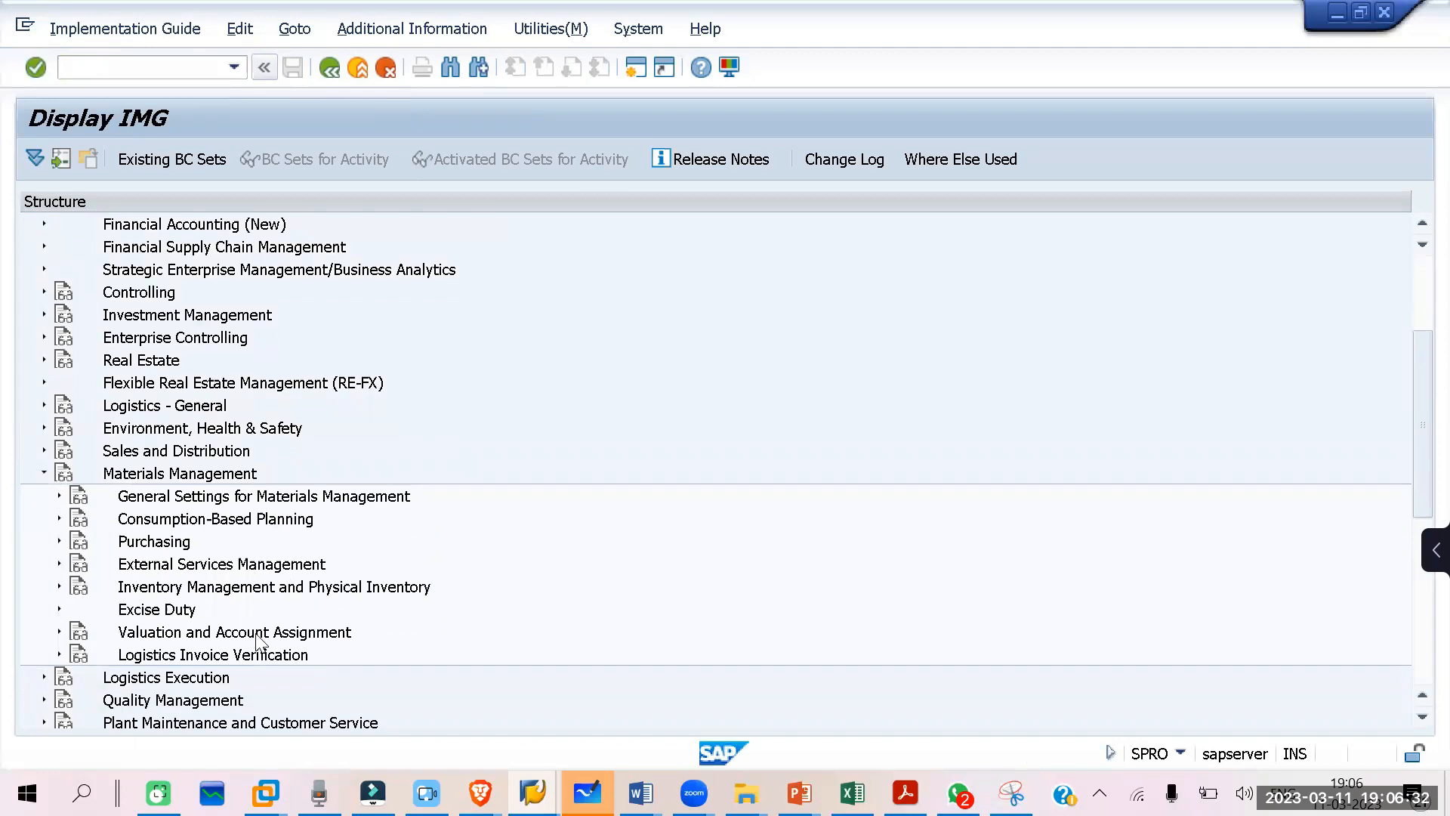
click(58, 633)
scroll(528, 361, down, 2)
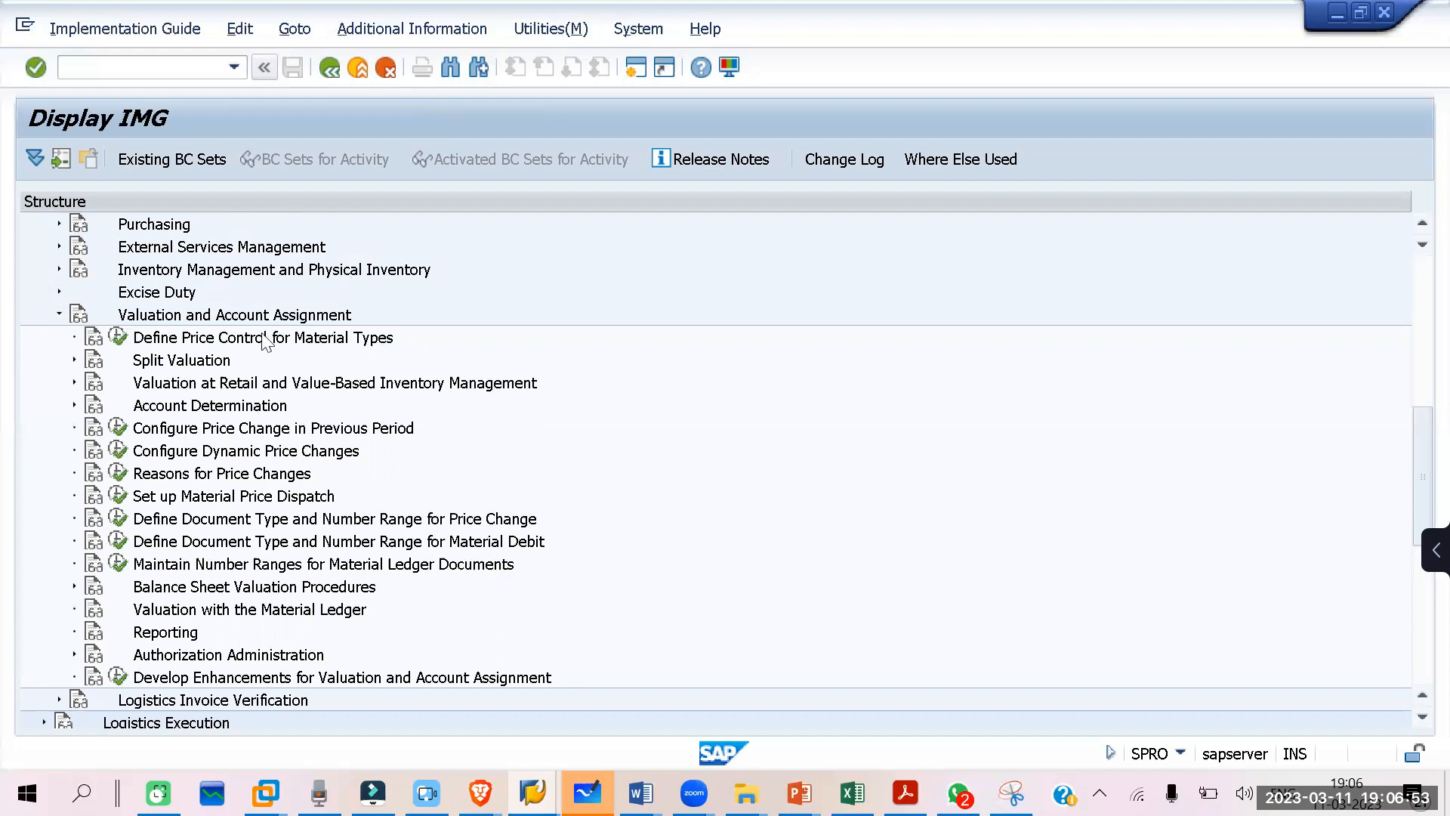
Step: Expand Account Determination and Account Determination Without Wizard, and open the Define Valuation Classes activity
scroll(437, 380, up, 5)
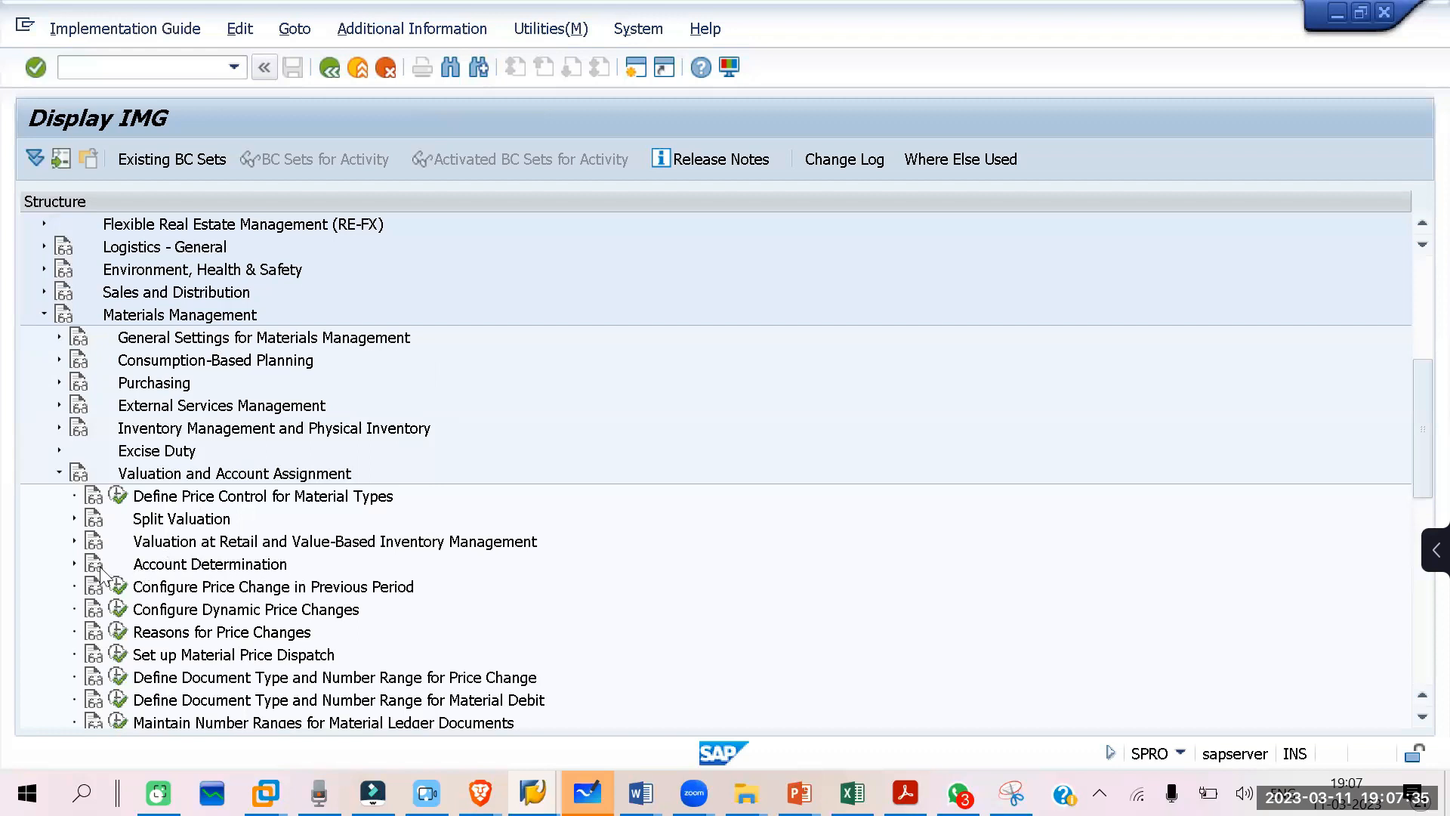
click(74, 564)
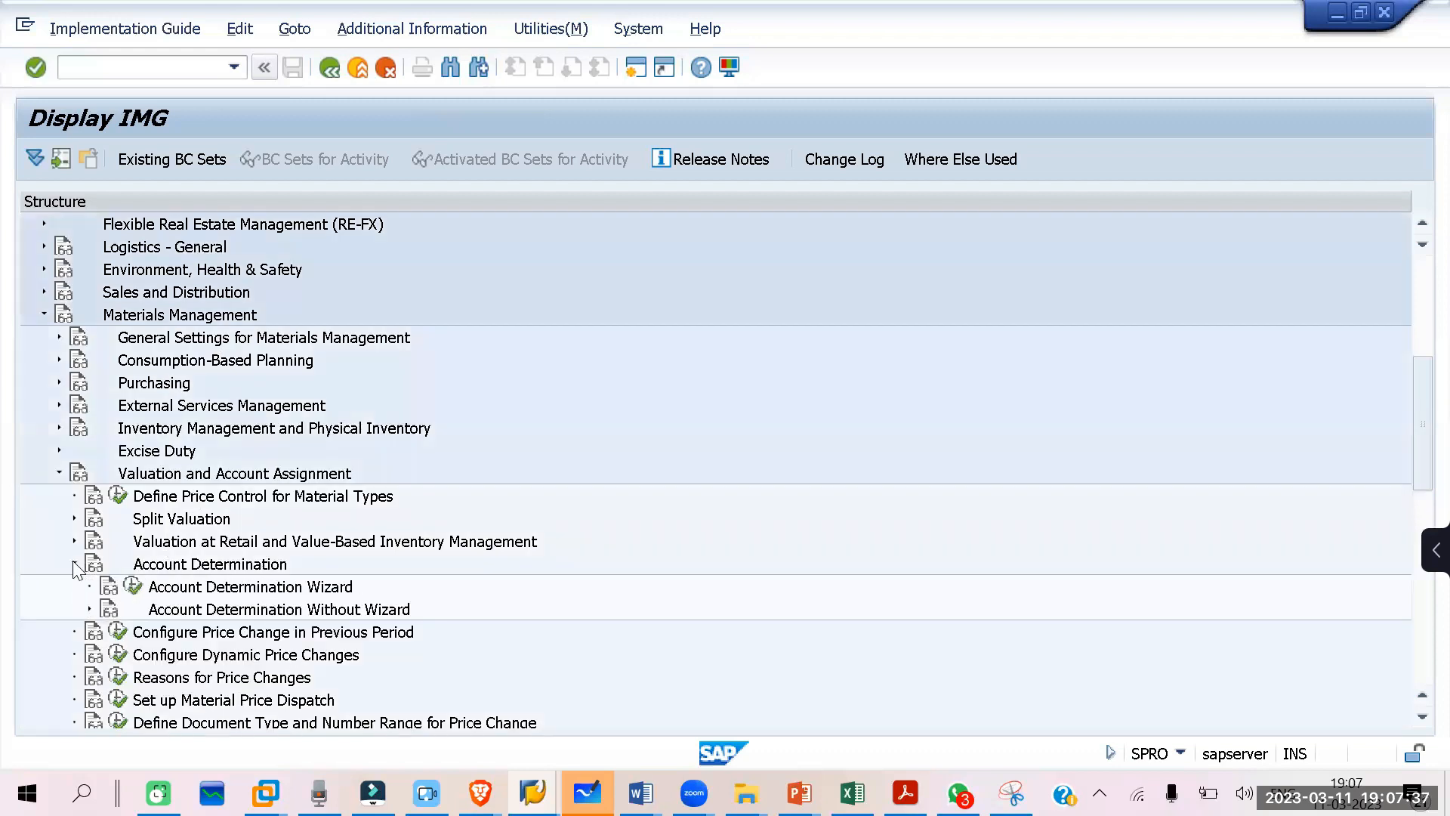
scroll(408, 433, down, 2)
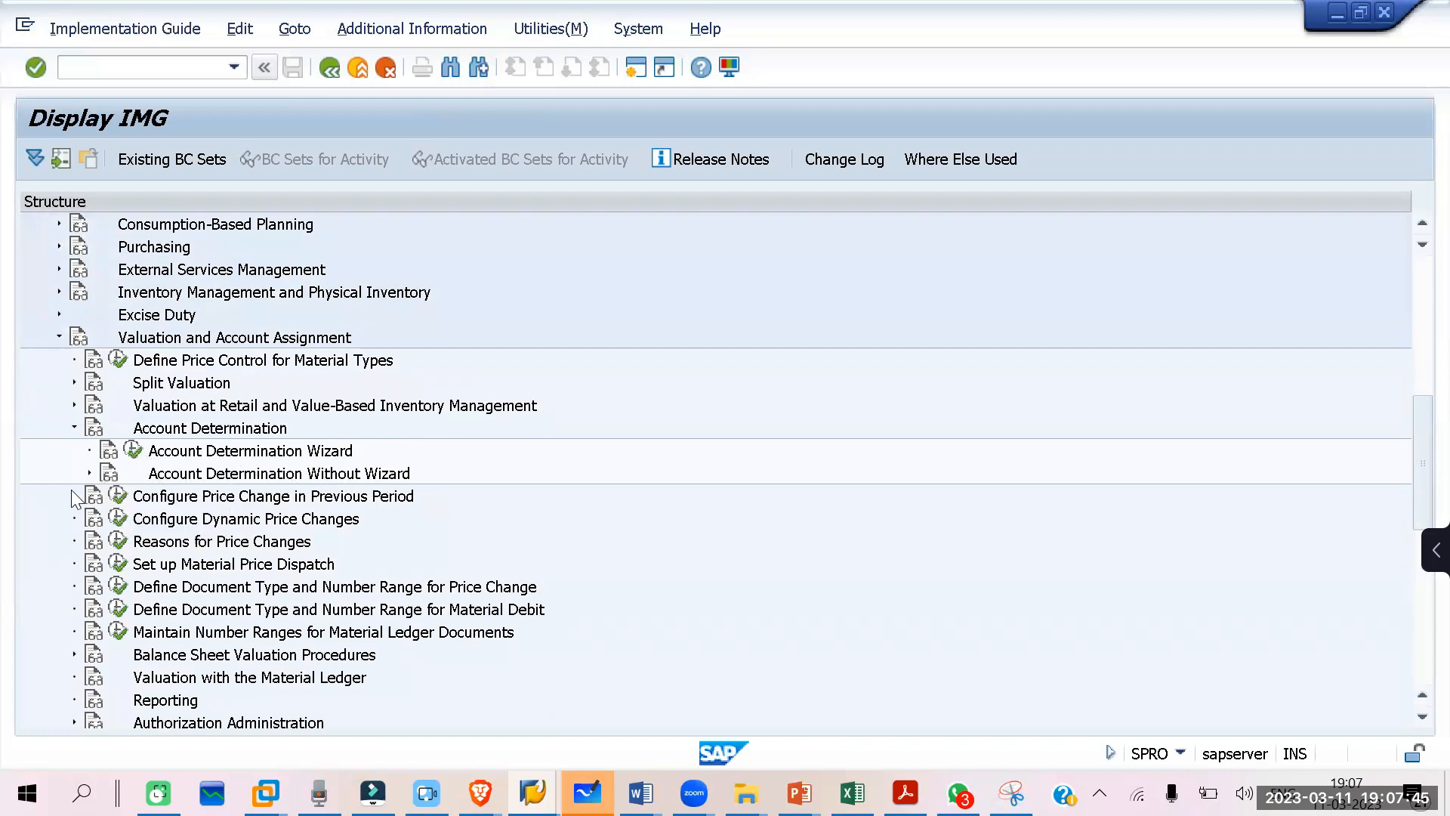
click(87, 470)
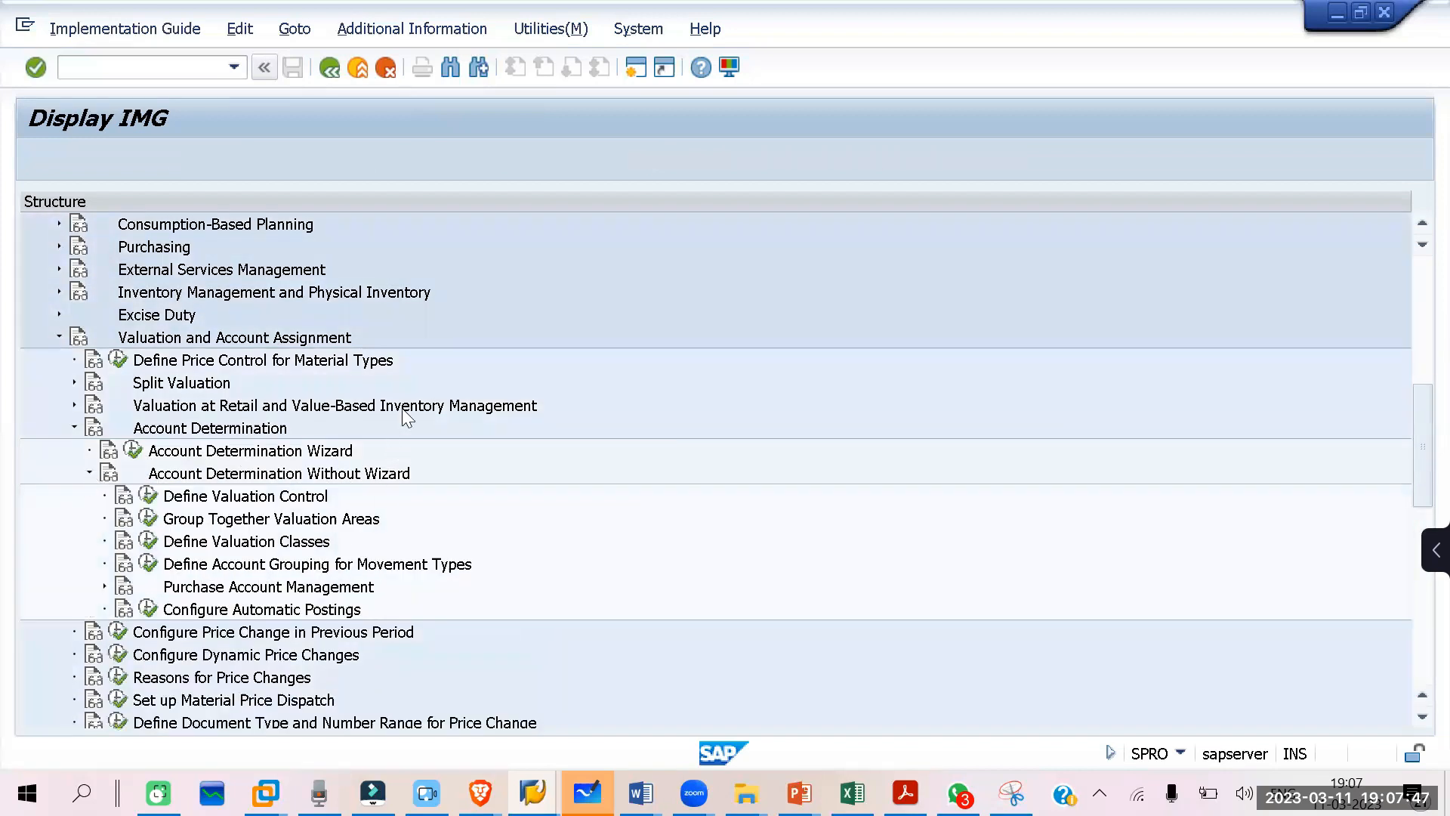
scroll(423, 396, down, 1)
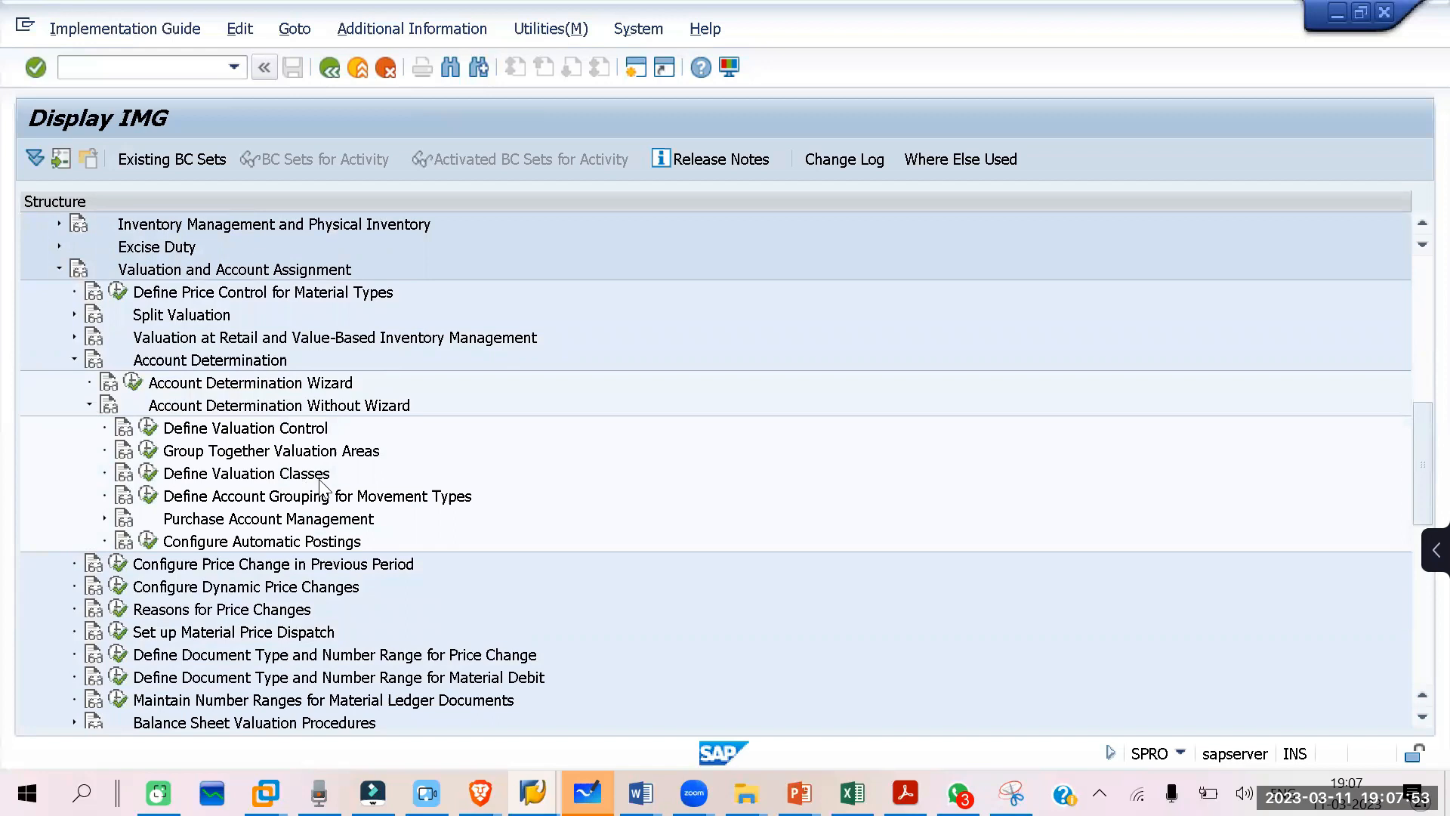
click(150, 476)
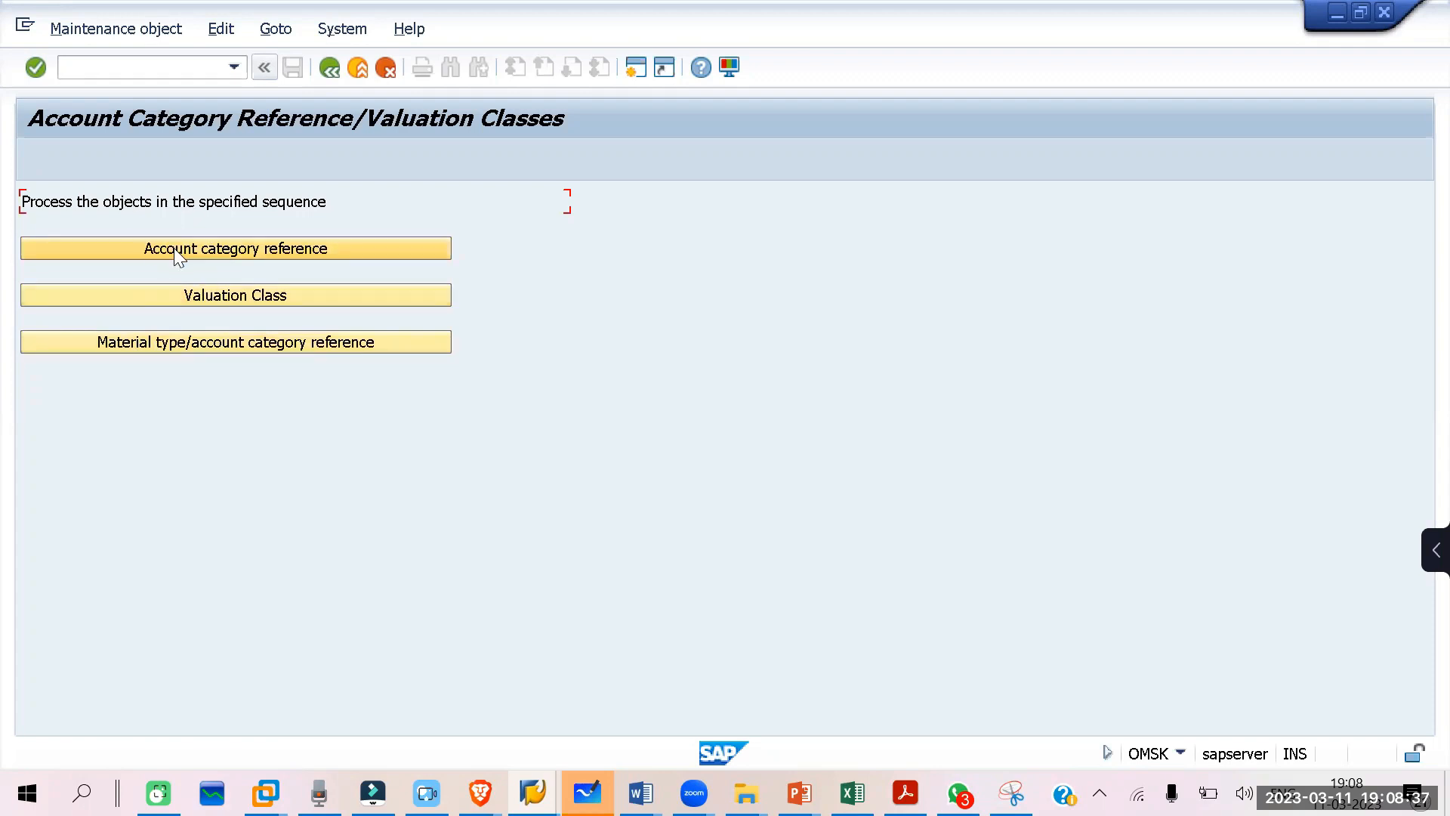
Step: Add a new account category reference ZI01 with the description AC CAT REF FOR ITC PAPER
click(310, 249)
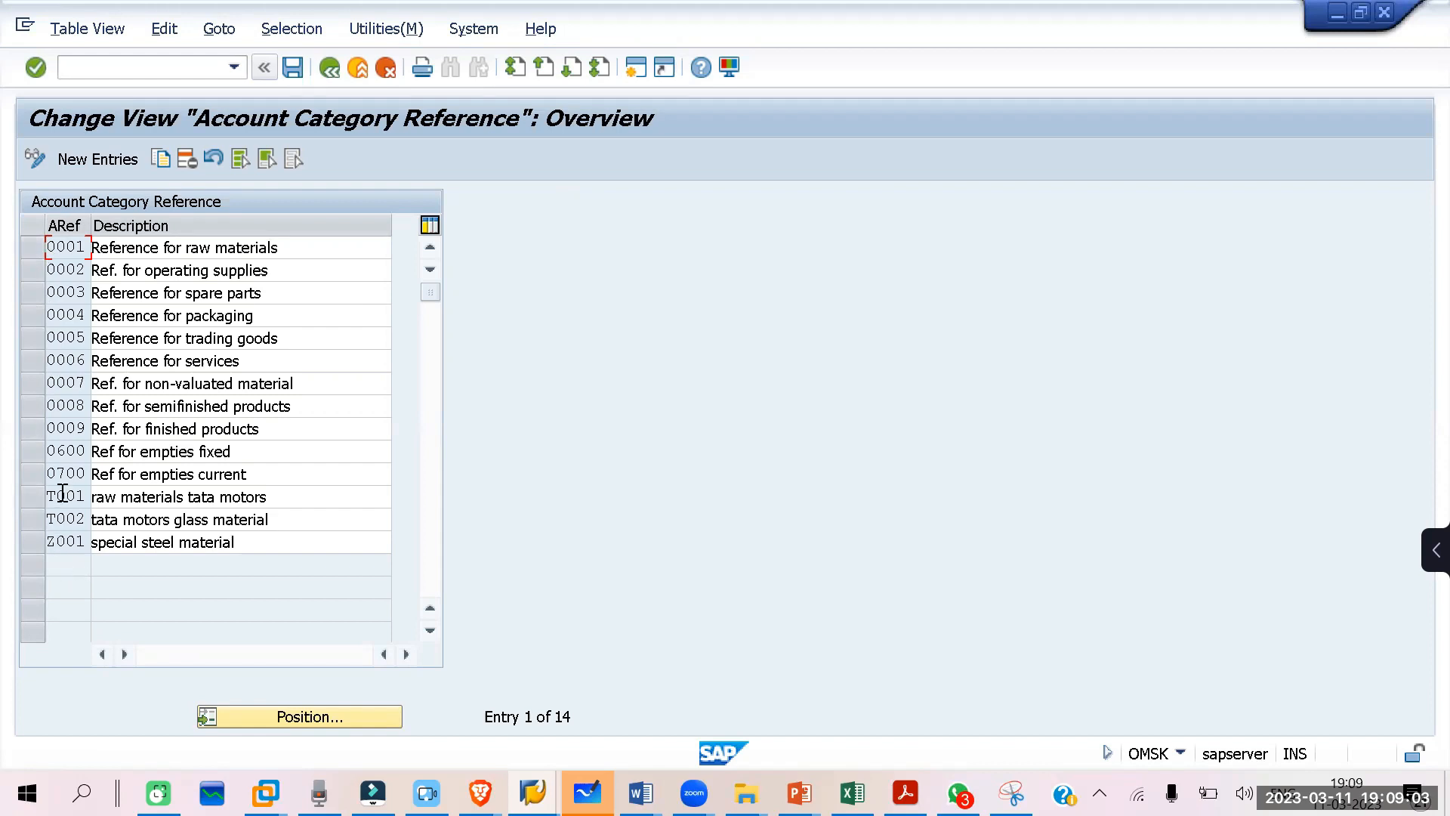
click(99, 157)
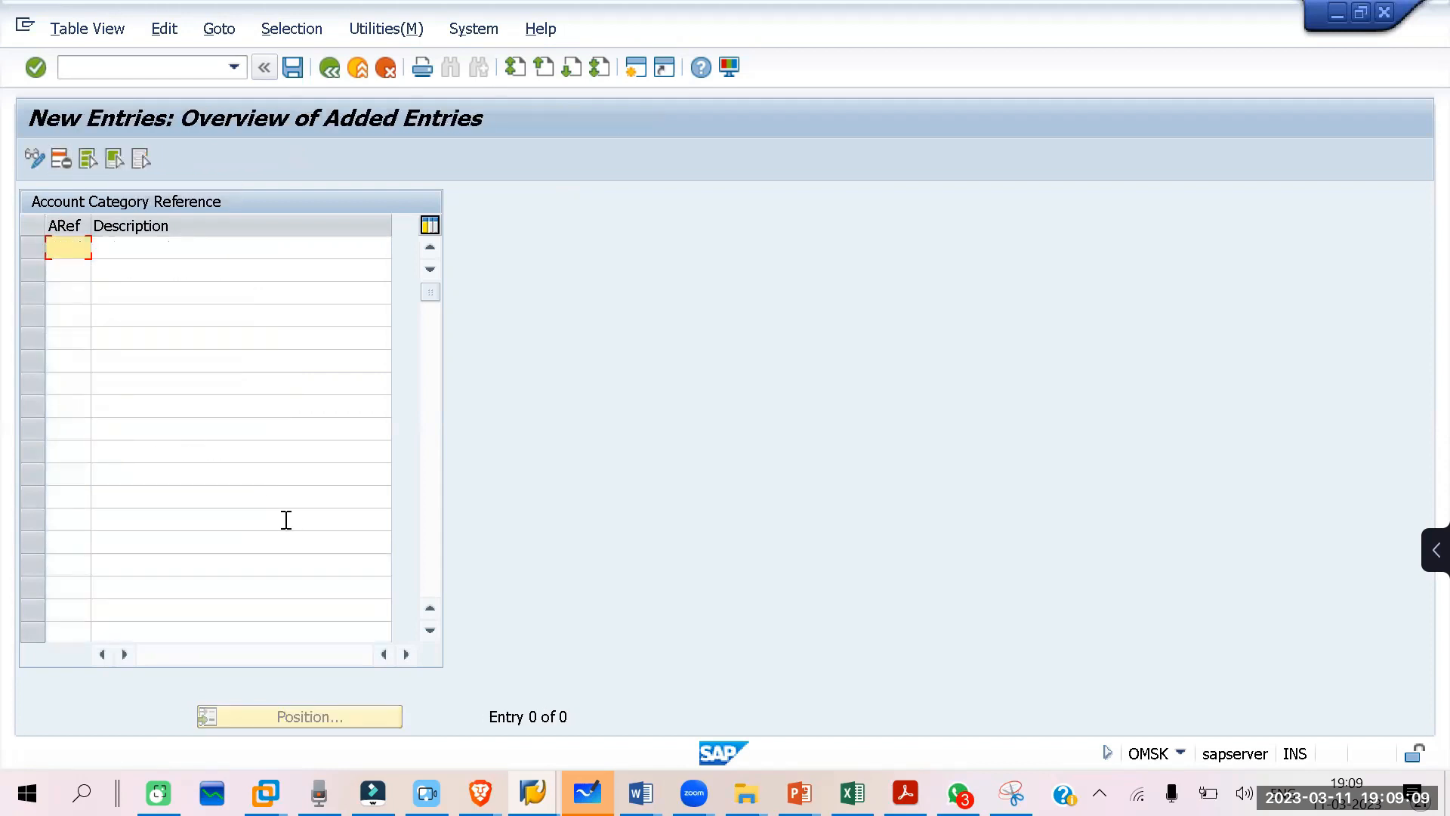
text(IT01)
key(Delete)
text(Z)
key(Delete)
click(146, 247)
text(AC CAT)
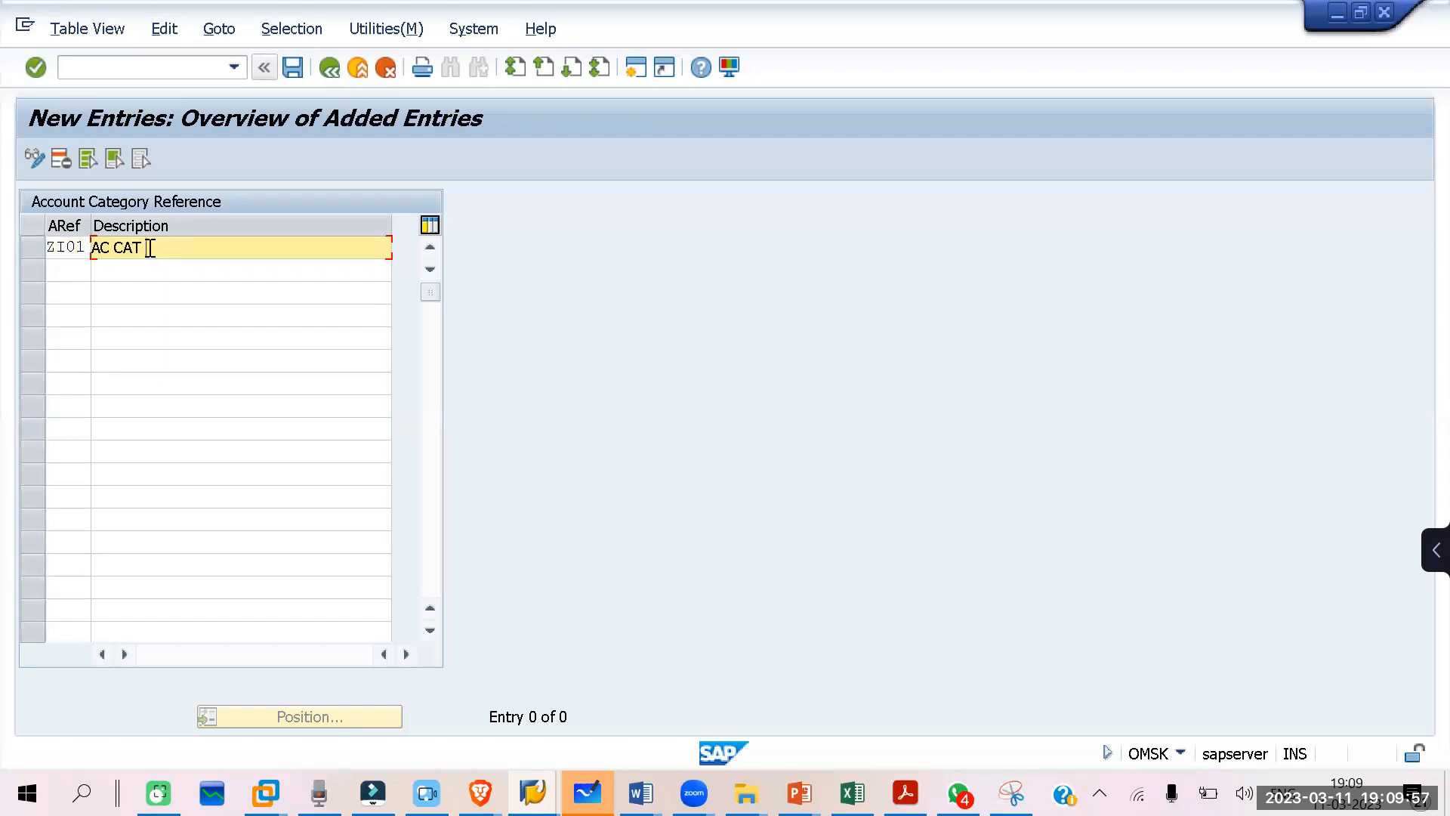
text( REF FOR ITC)
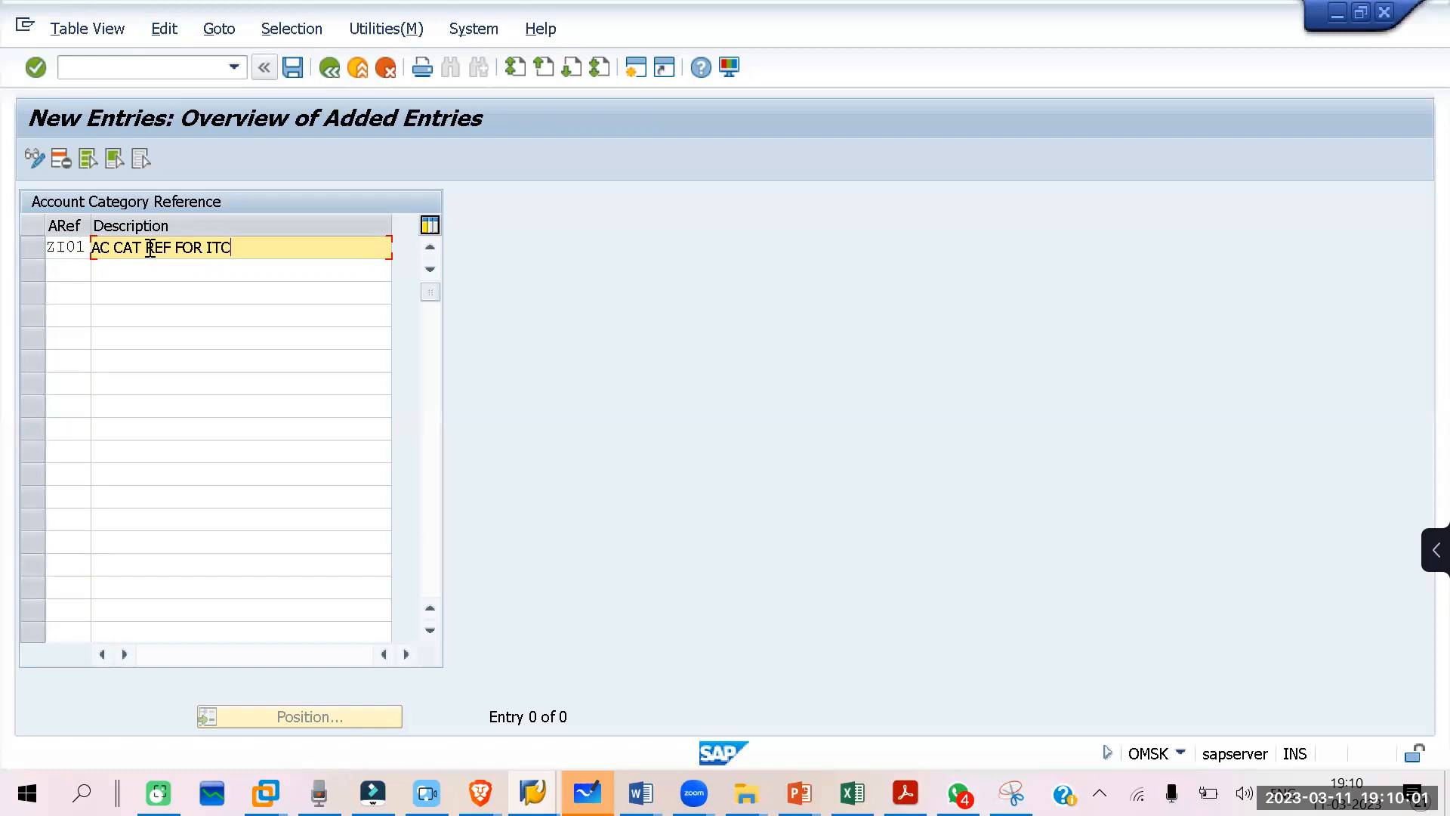
text( PAPER)
key(Return)
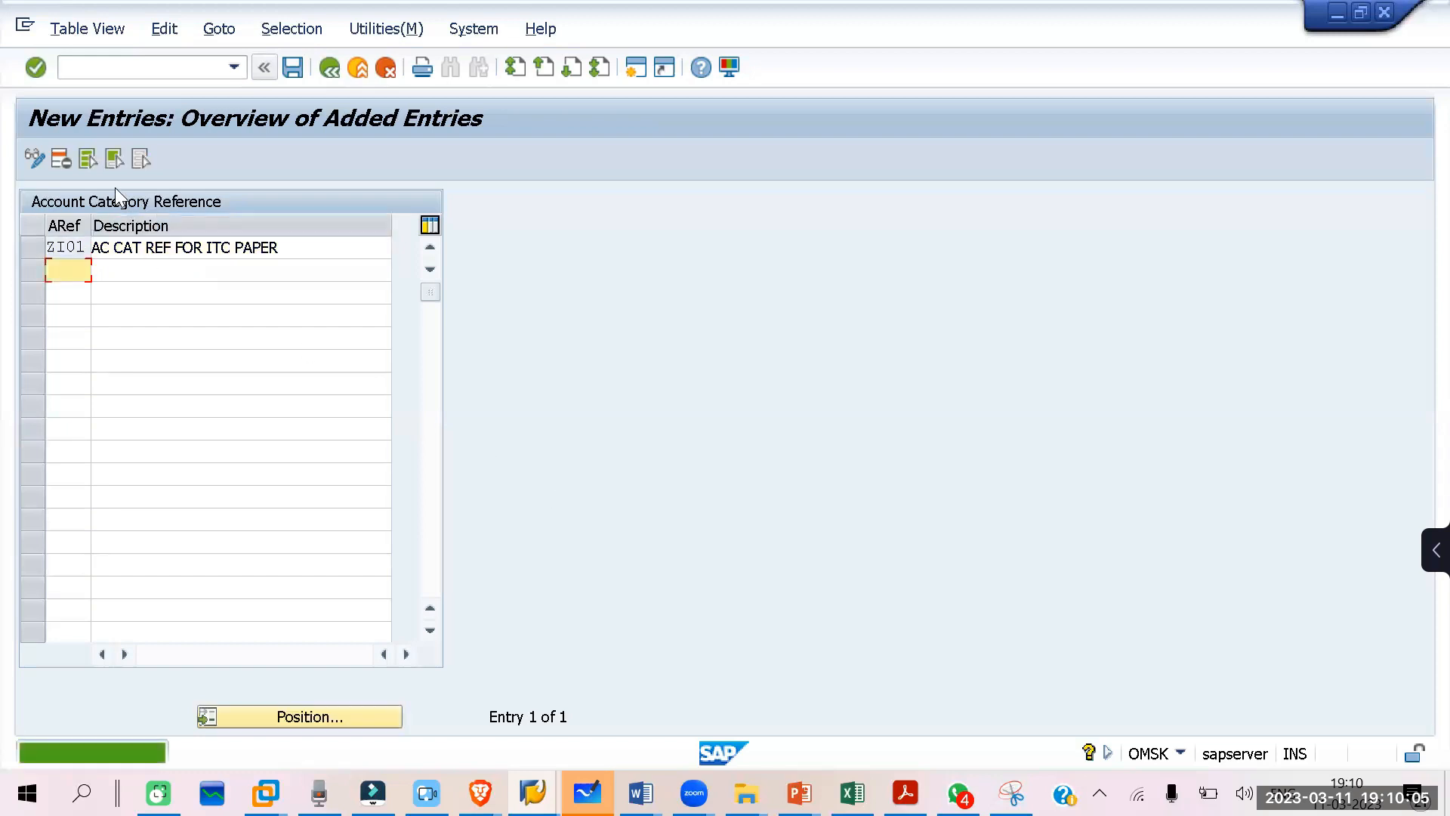
Step: Save the new reference under a new customizing request described as AC CAT REF and return to the Account Category Reference/Valuation Classes overview
click(289, 70)
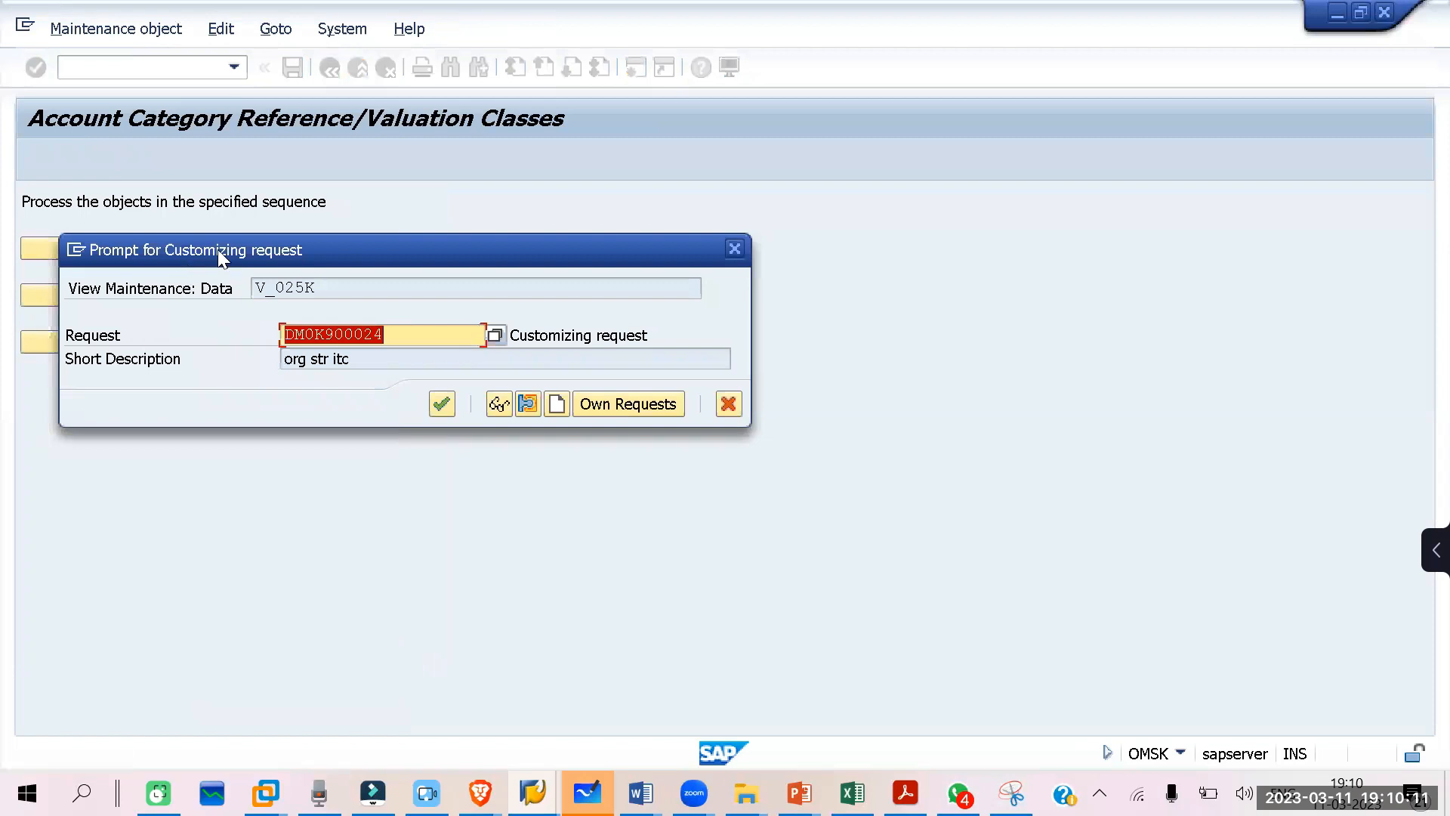
drag(236, 250, 417, 215)
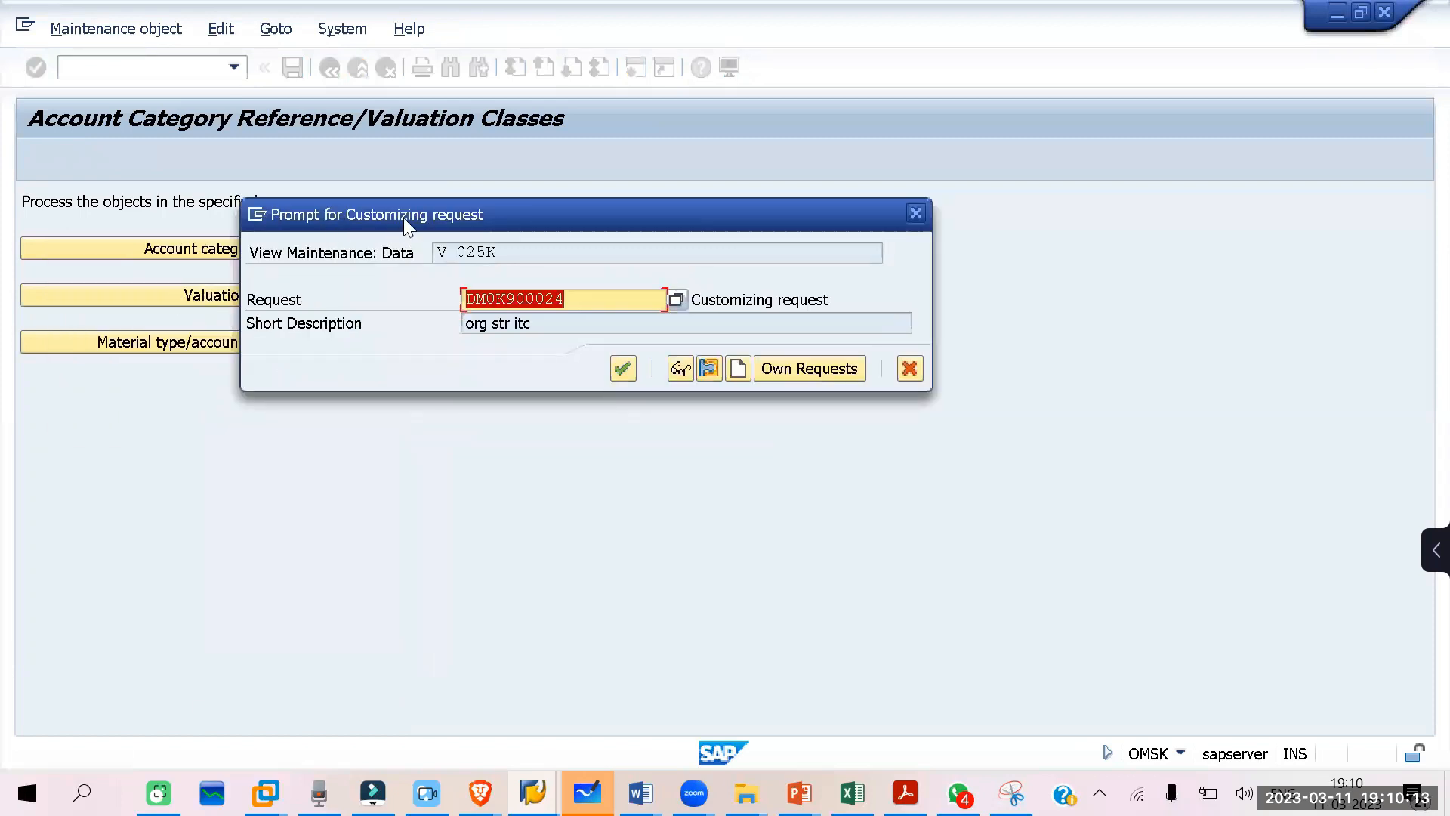
drag(675, 201, 861, 182)
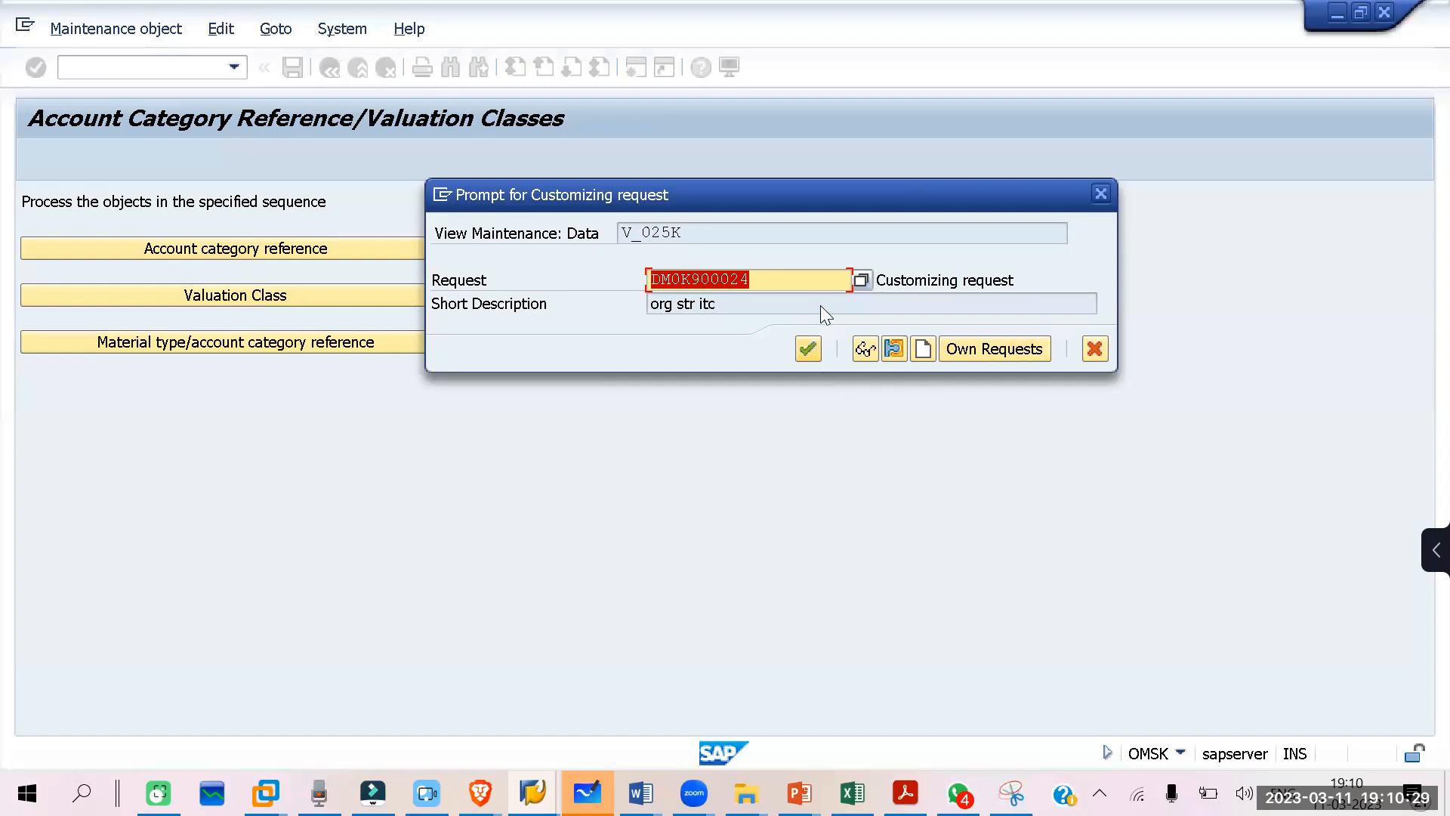
click(921, 350)
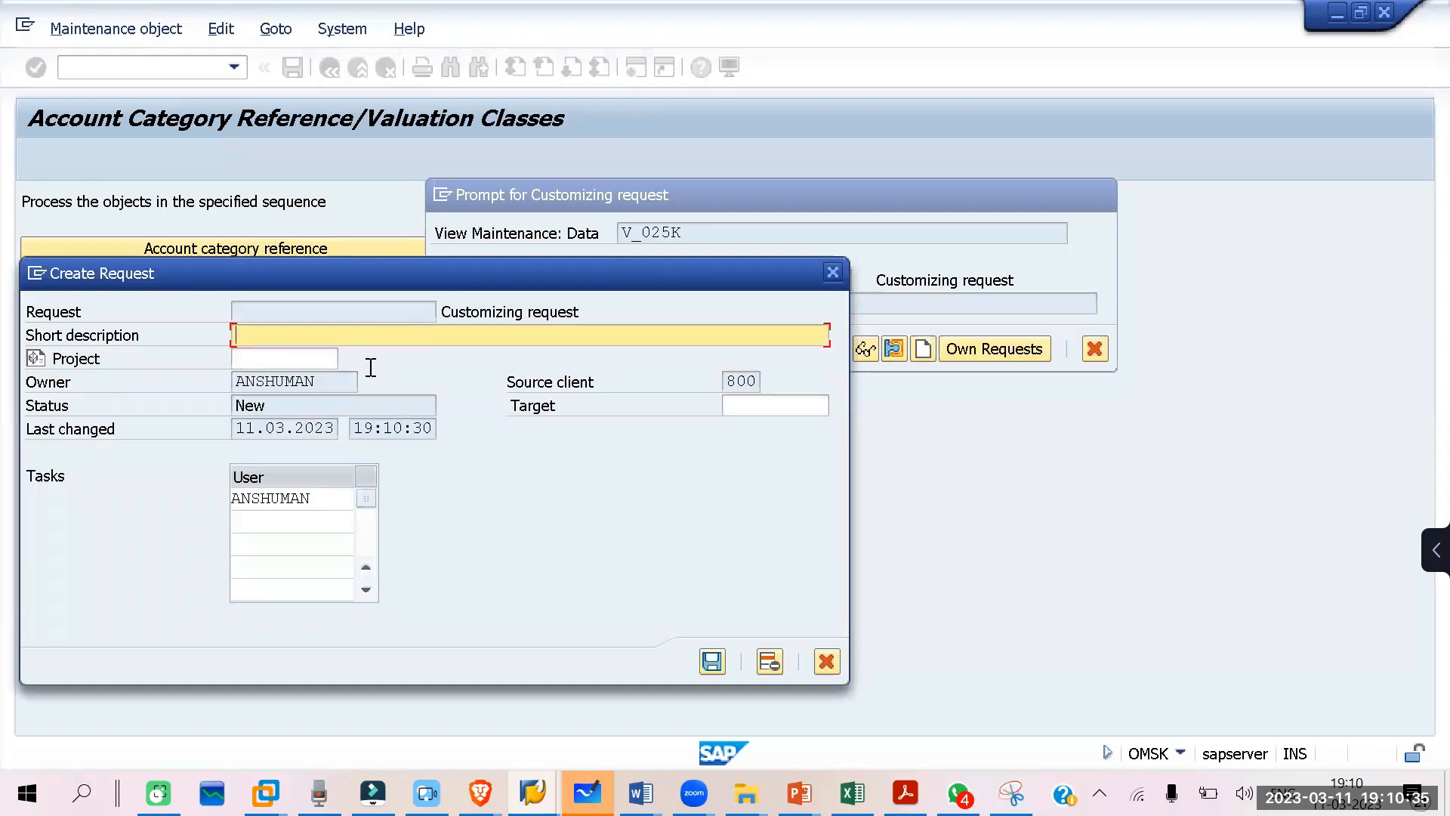
text(AC CAT REF)
click(712, 663)
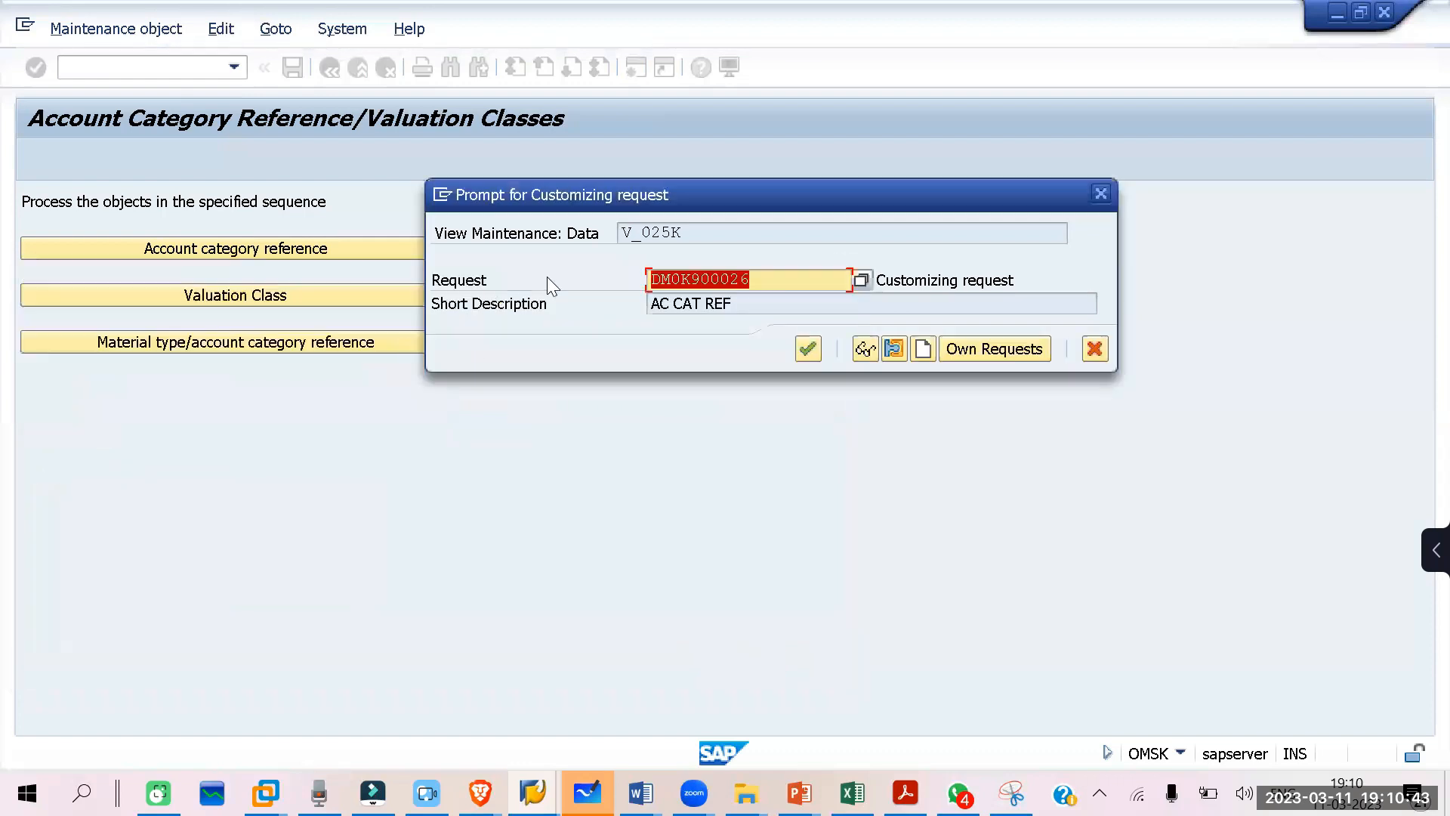
click(808, 349)
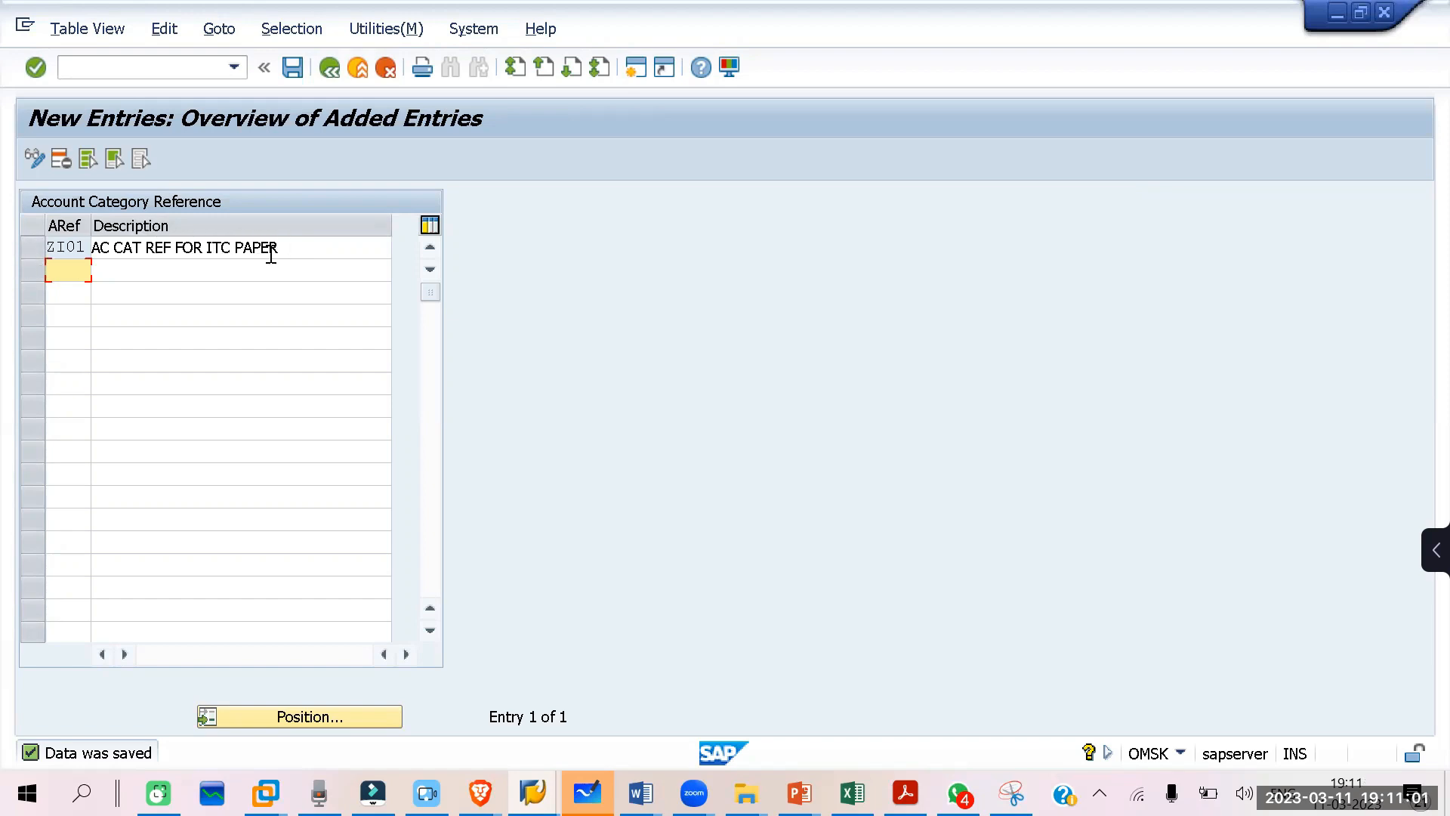
drag(295, 248, 77, 254)
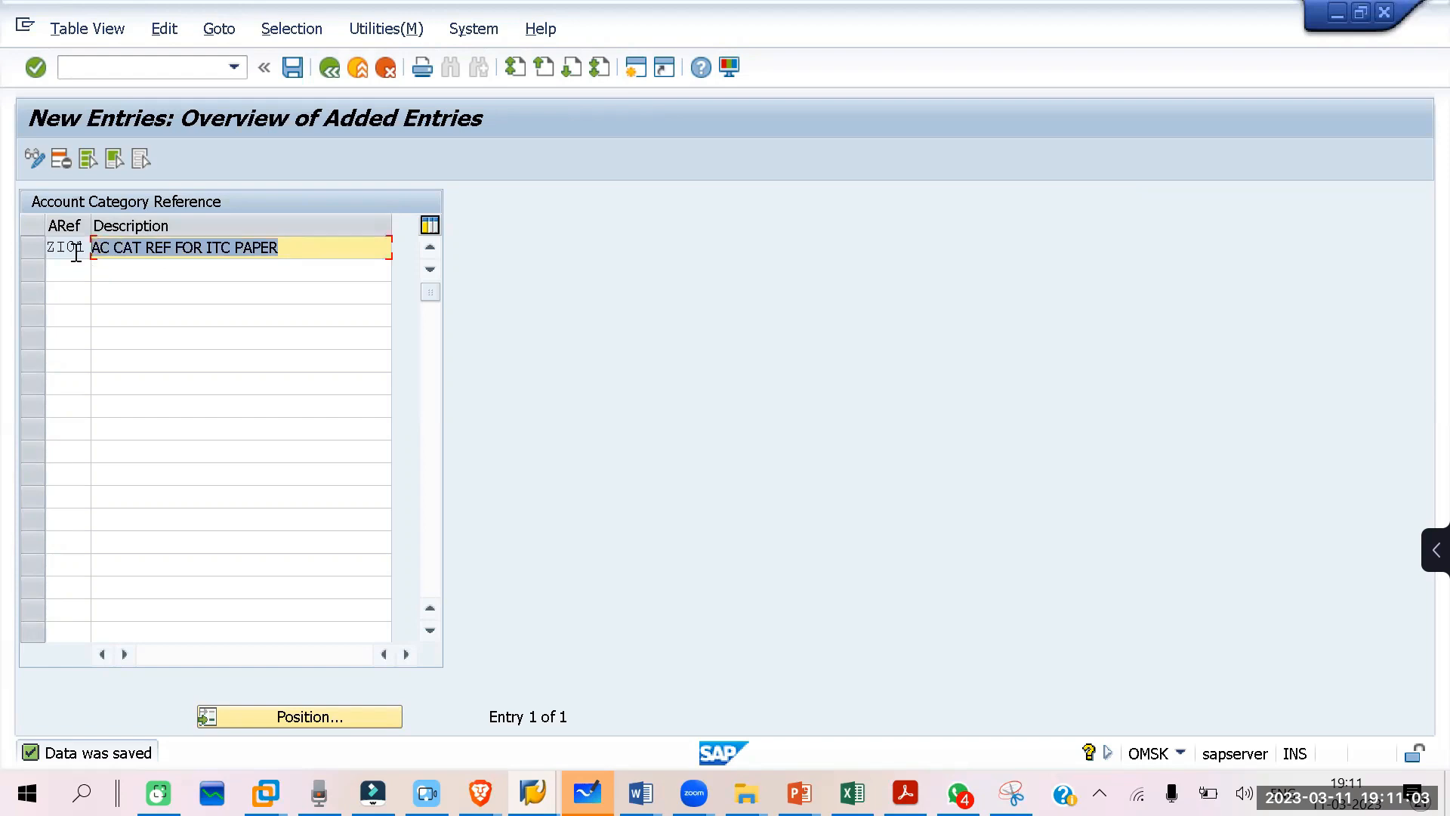
drag(337, 251, 56, 246)
click(330, 76)
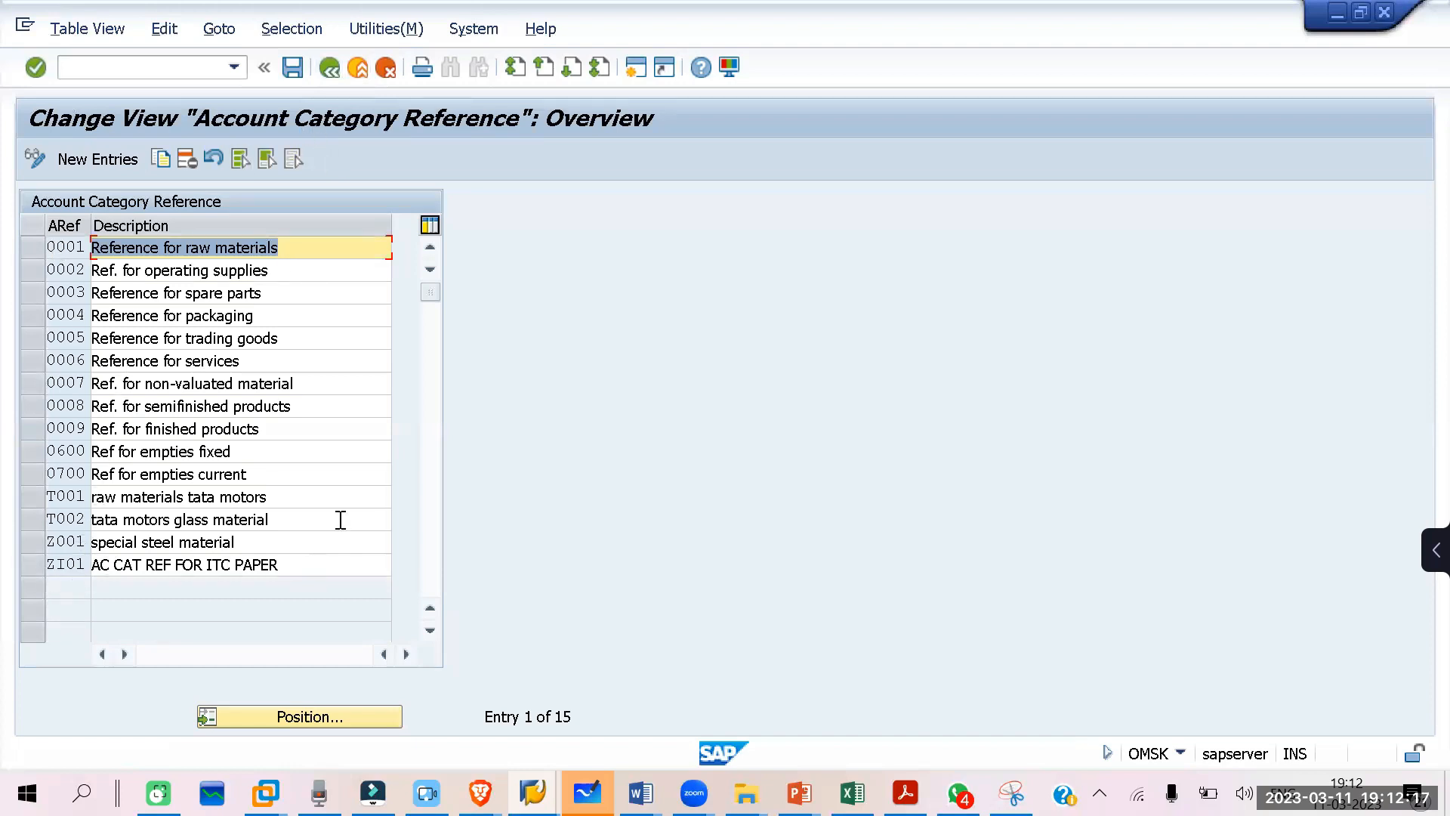
click(327, 68)
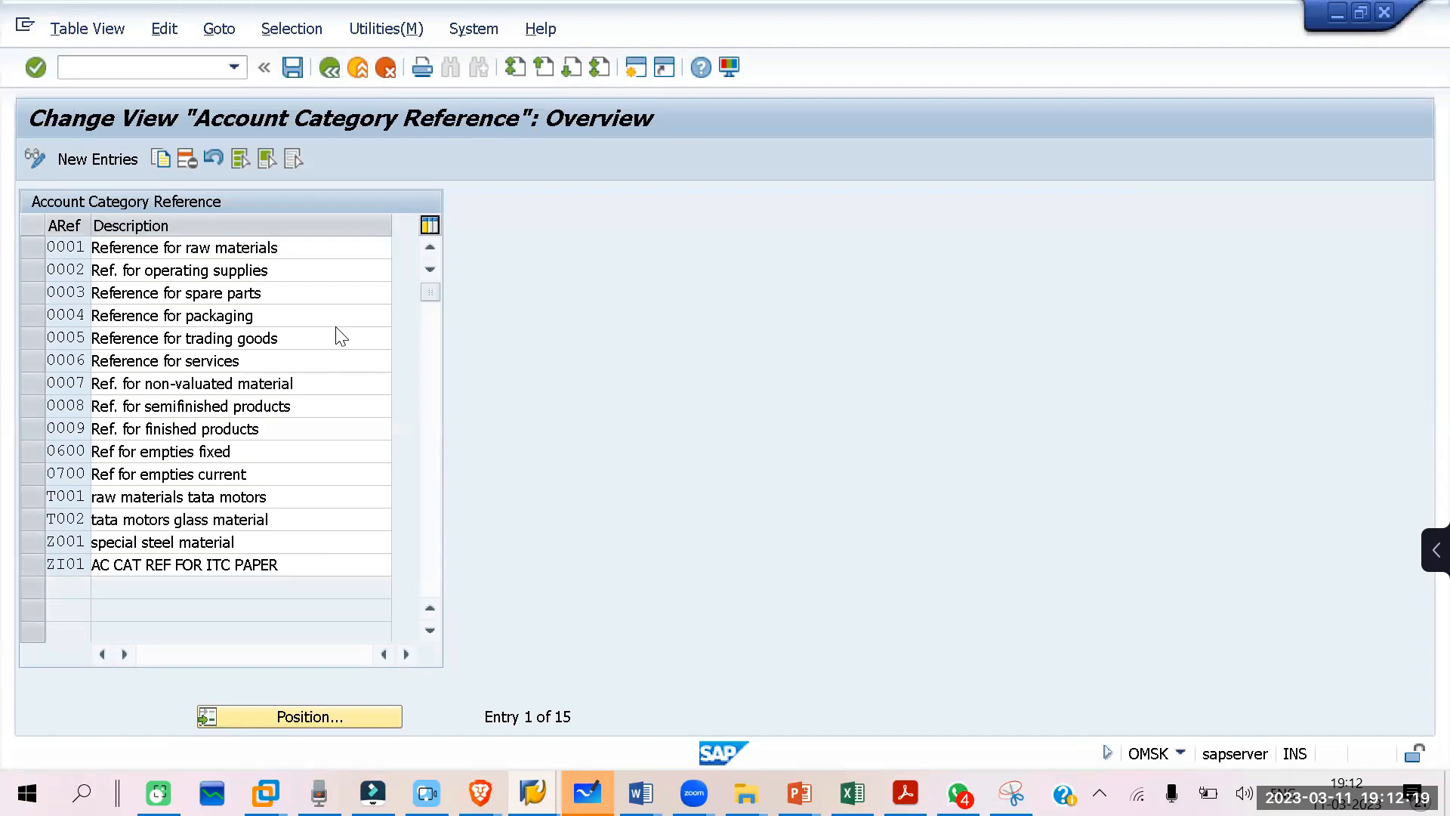
click(213, 302)
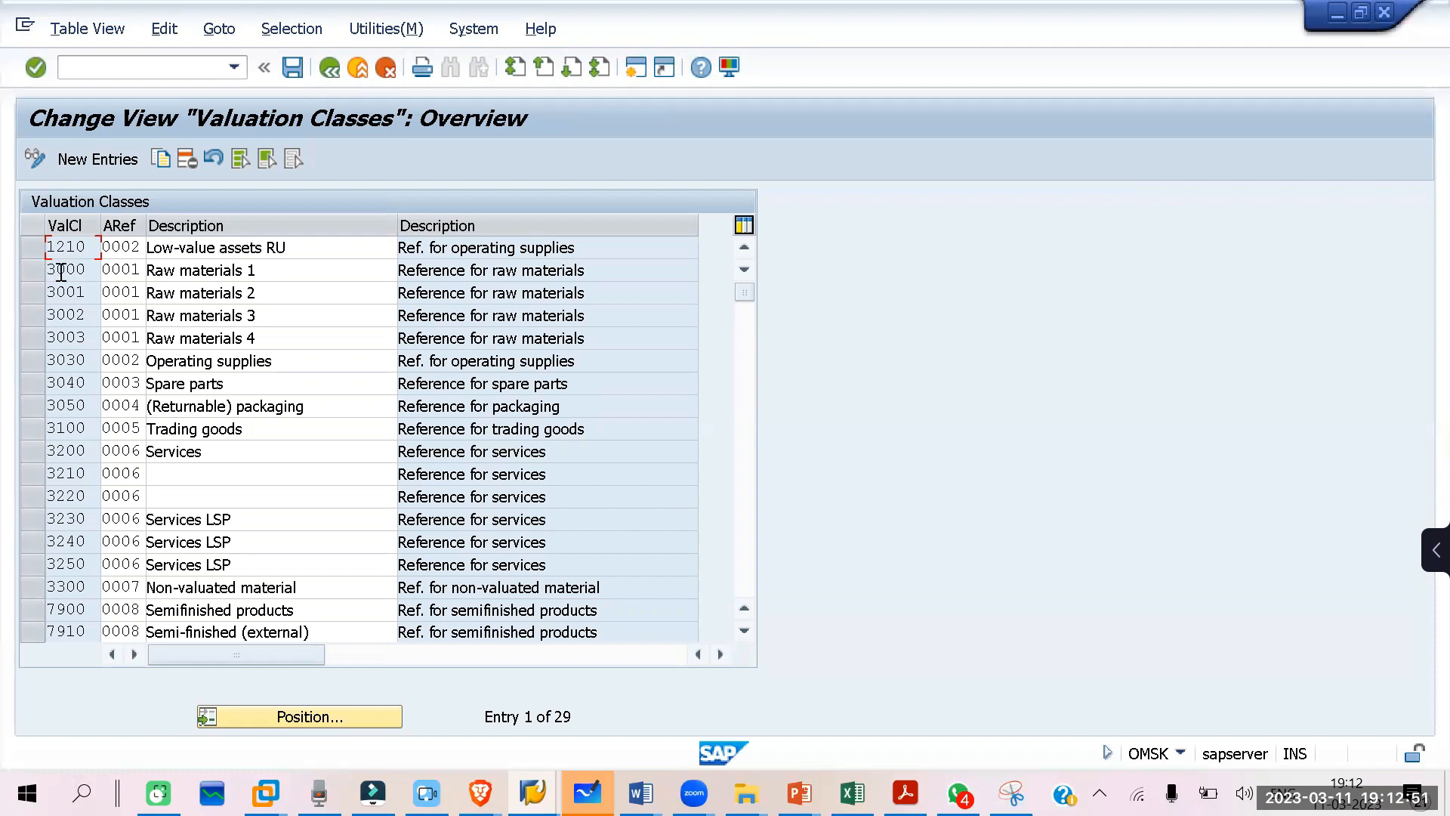
click(141, 269)
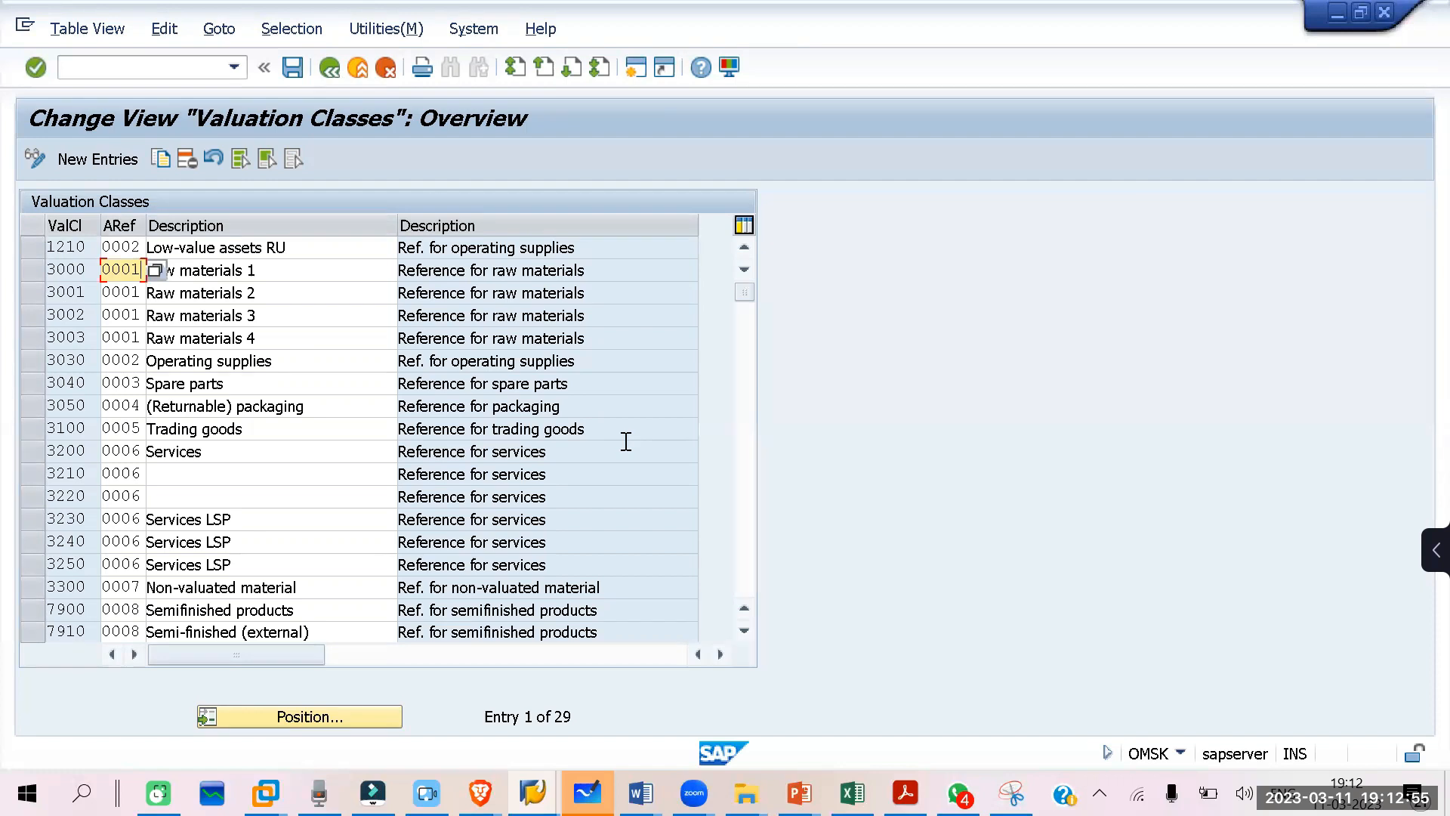
key(BackSpace)
key(BackSpace)
text(ZI)
click(330, 71)
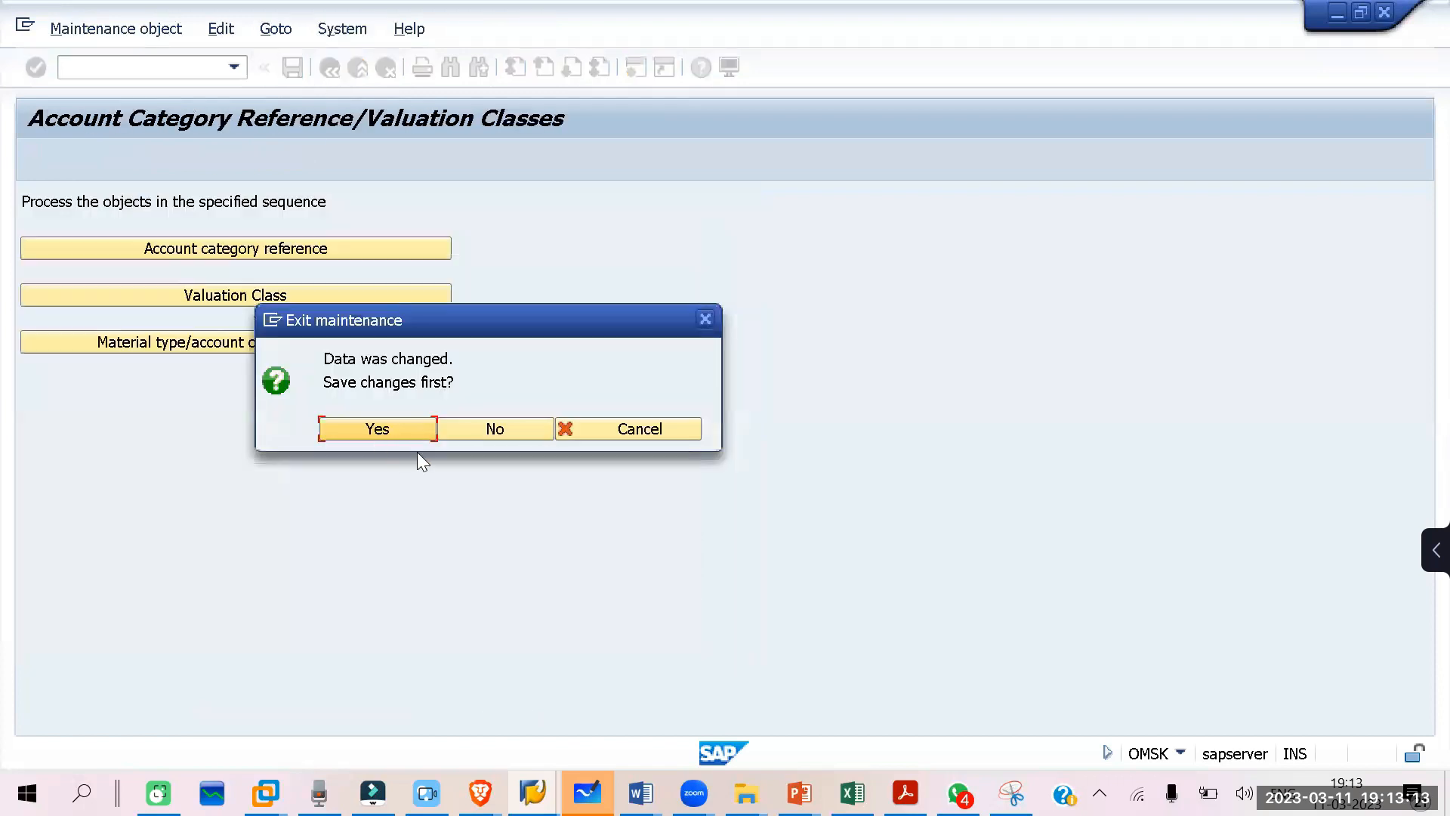
click(476, 429)
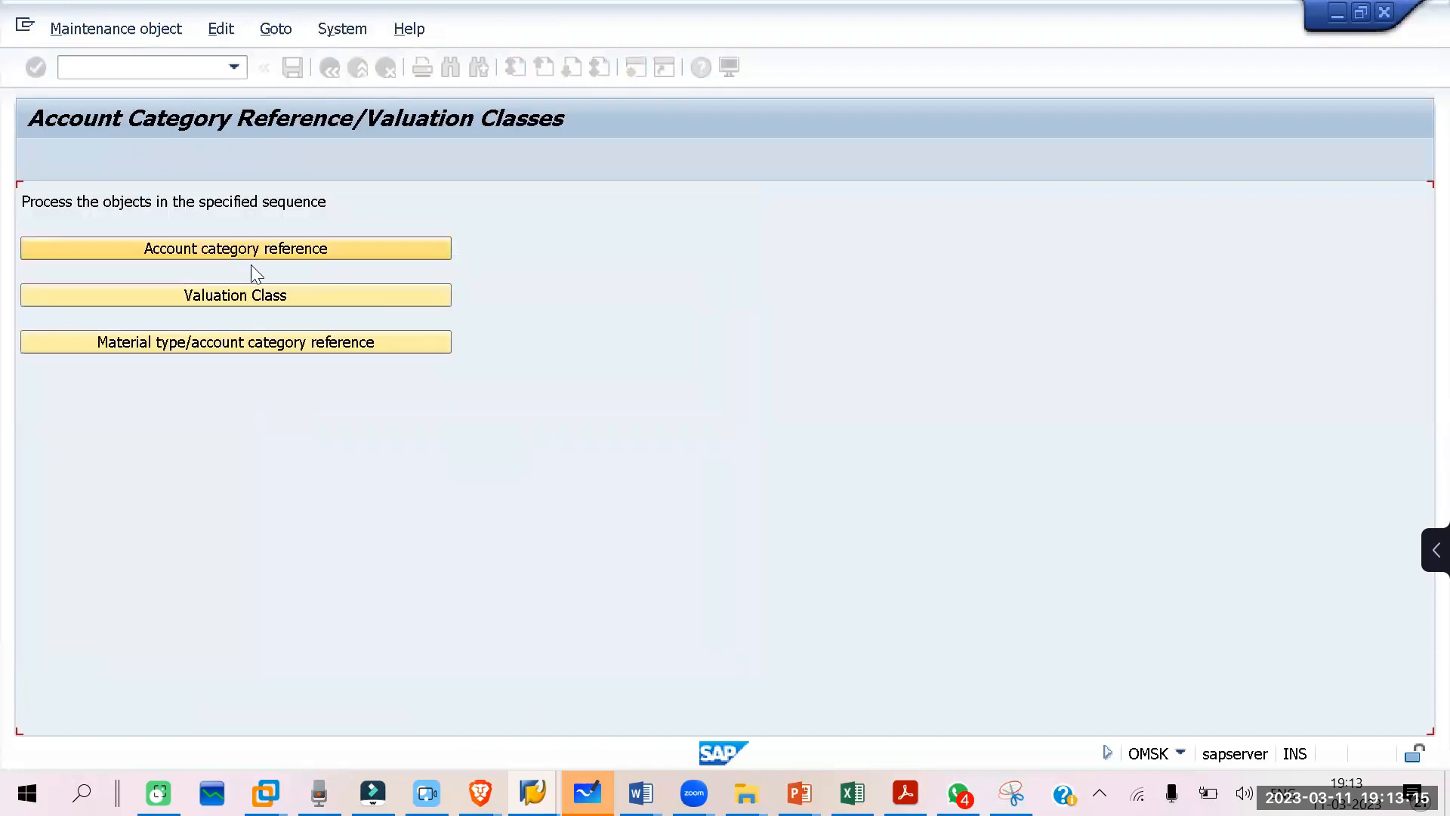
Step: Add a new valuation class 9921 with account category reference ZI01 and the description VALUTION CLASS FRO PAER
click(236, 295)
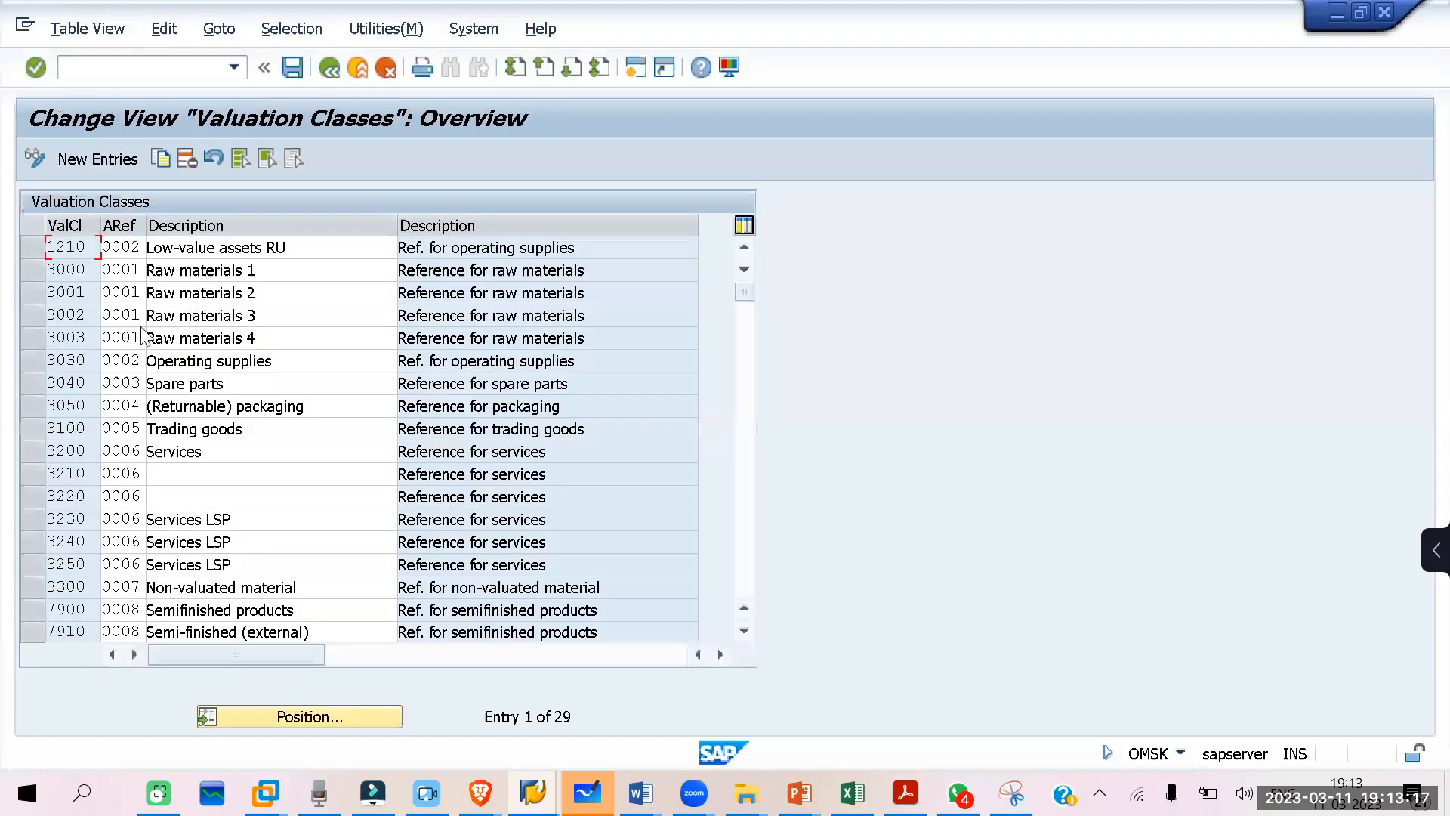
scroll(85, 475, down, 10)
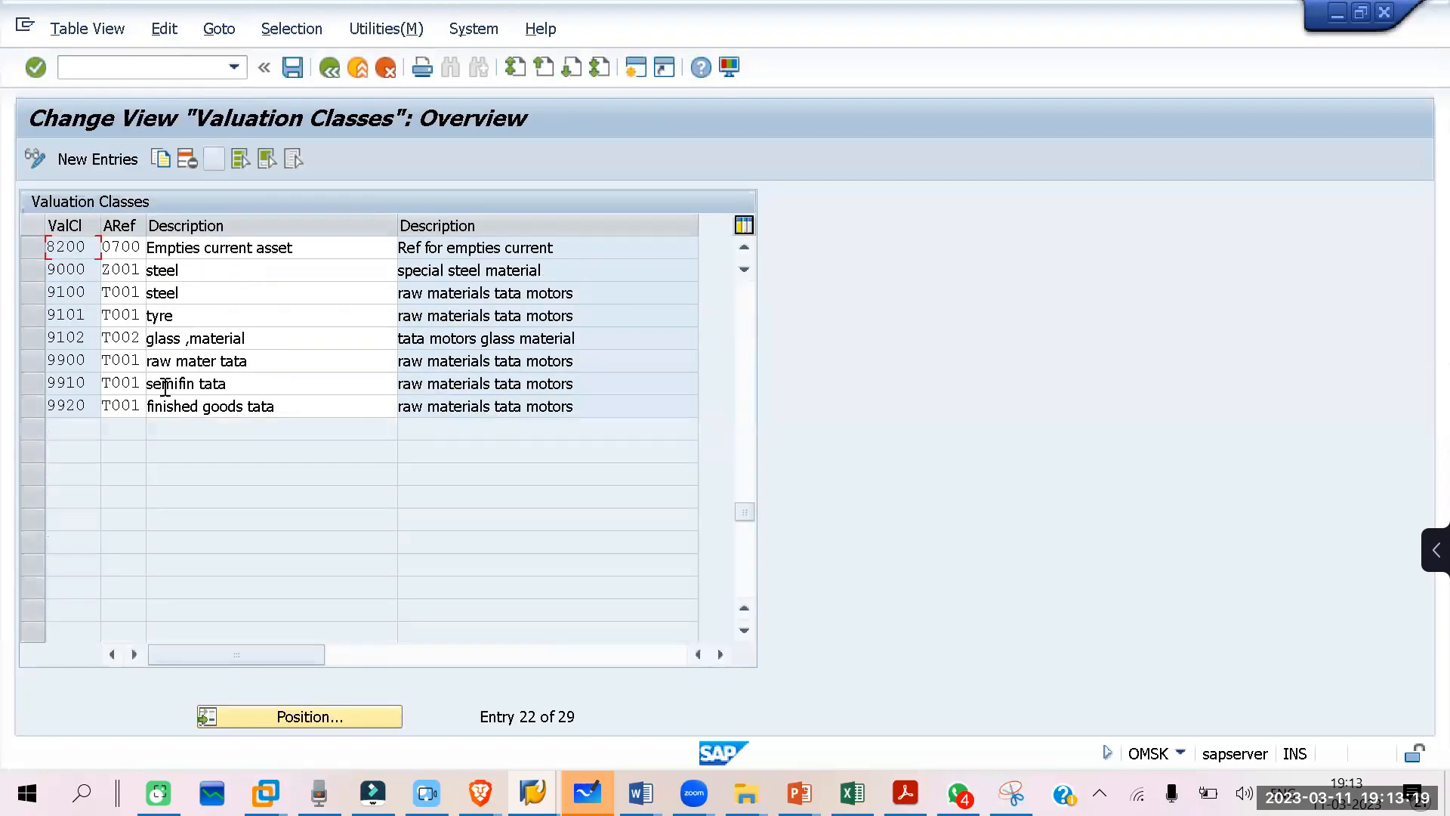
scroll(145, 412, up, 3)
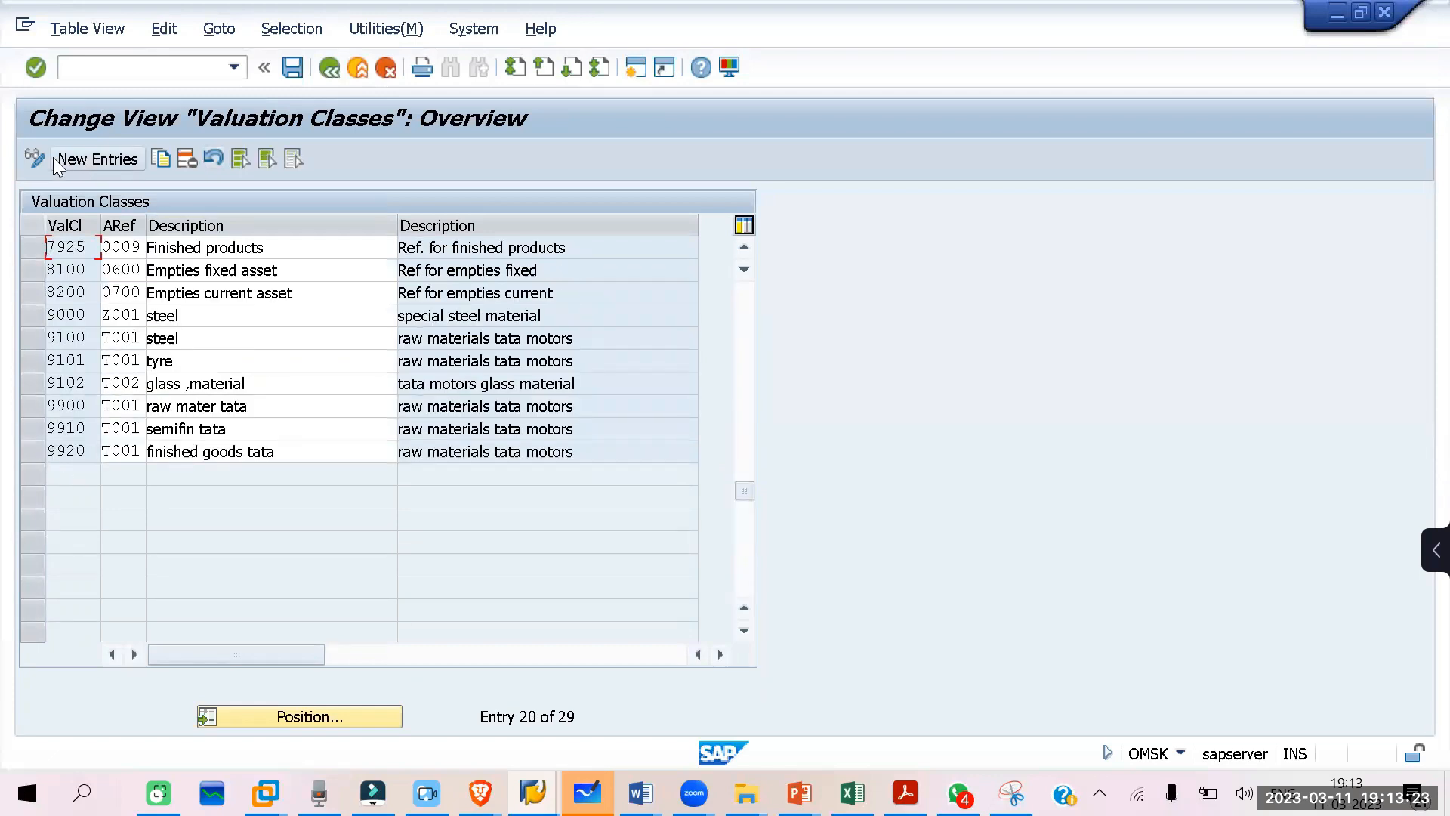
click(85, 160)
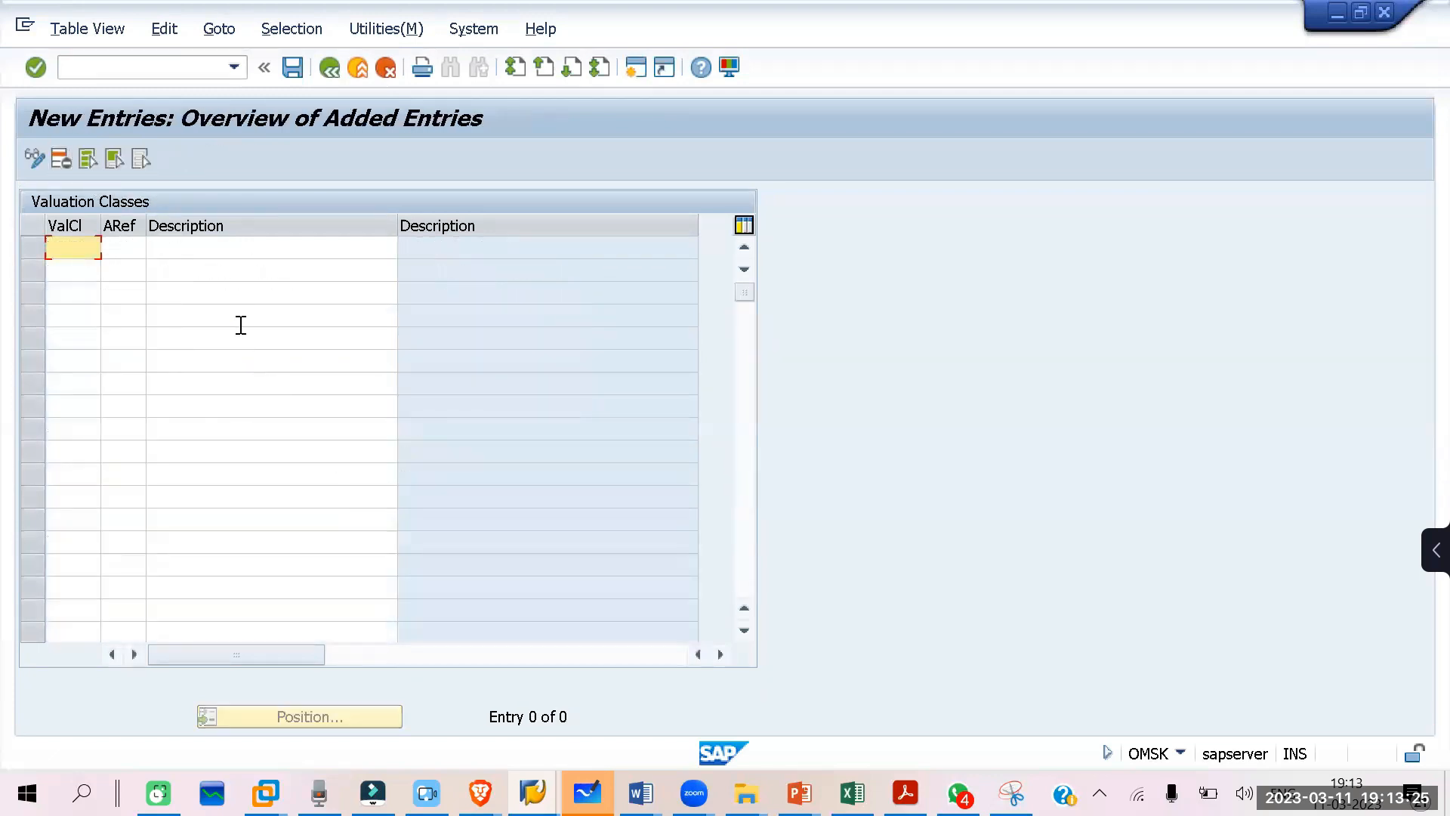
text(9921)
click(137, 249)
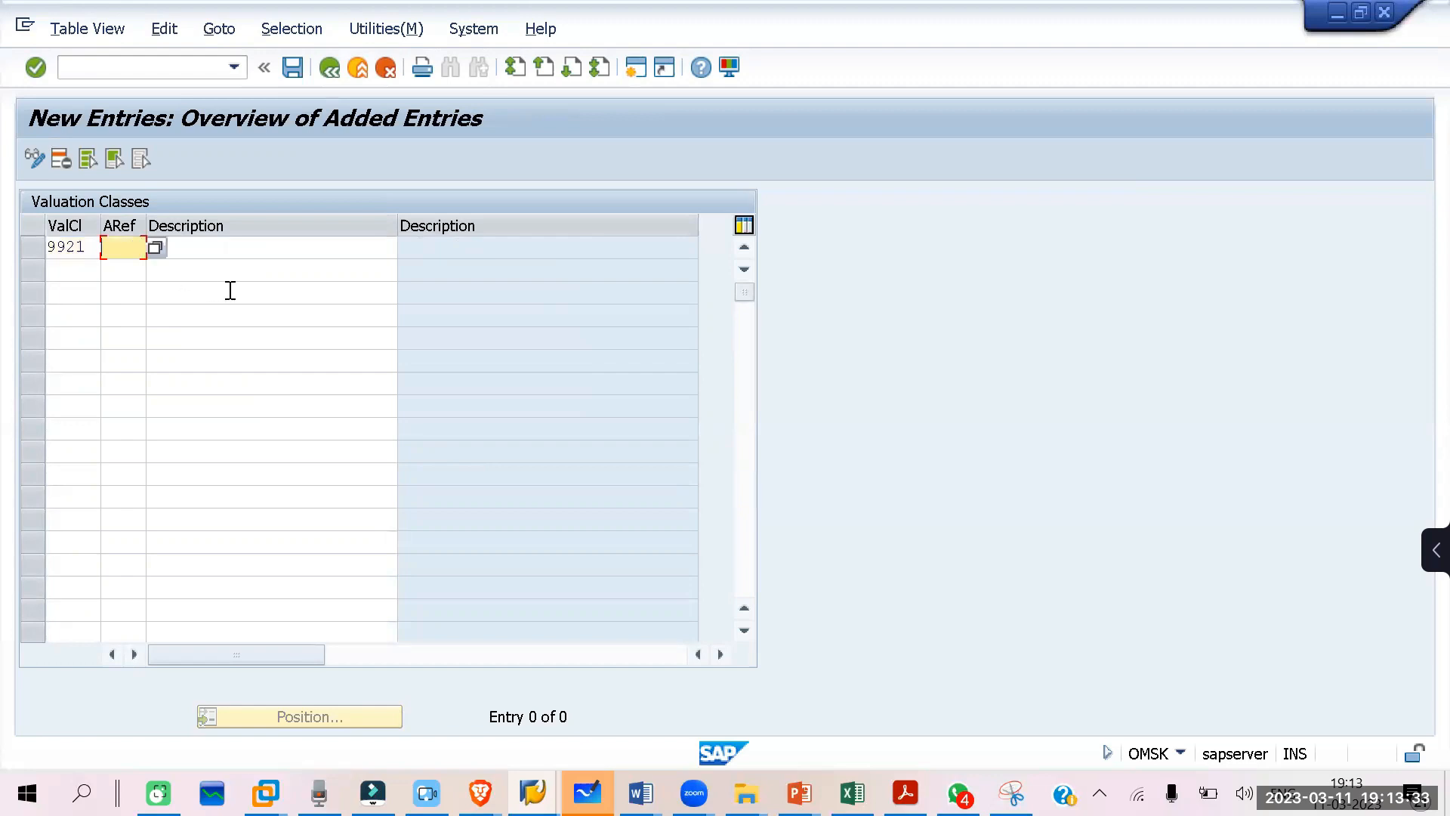
text(ZI01)
key(Tab)
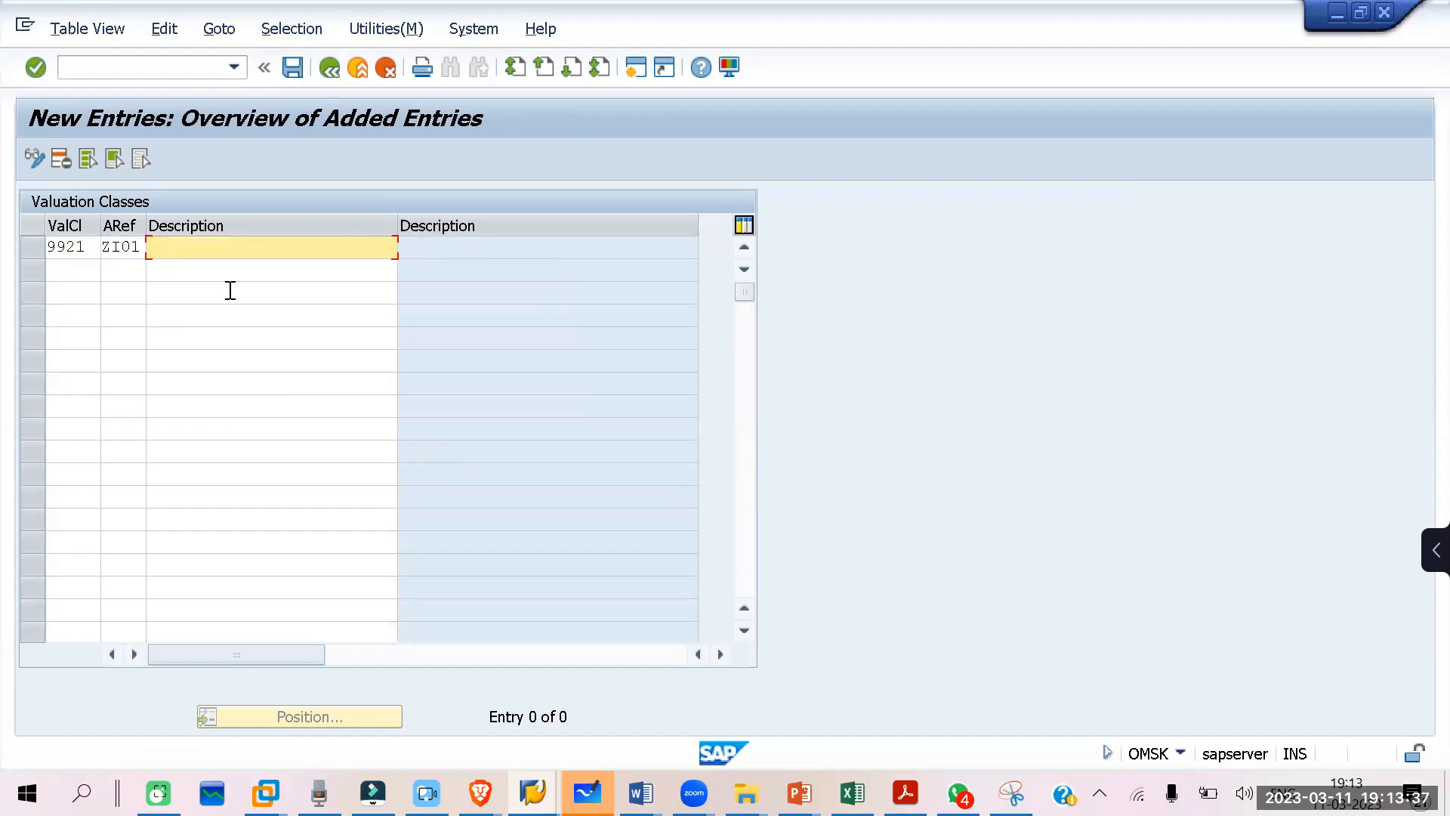
text(VALUTION CLASS FRO PAER)
key(Return)
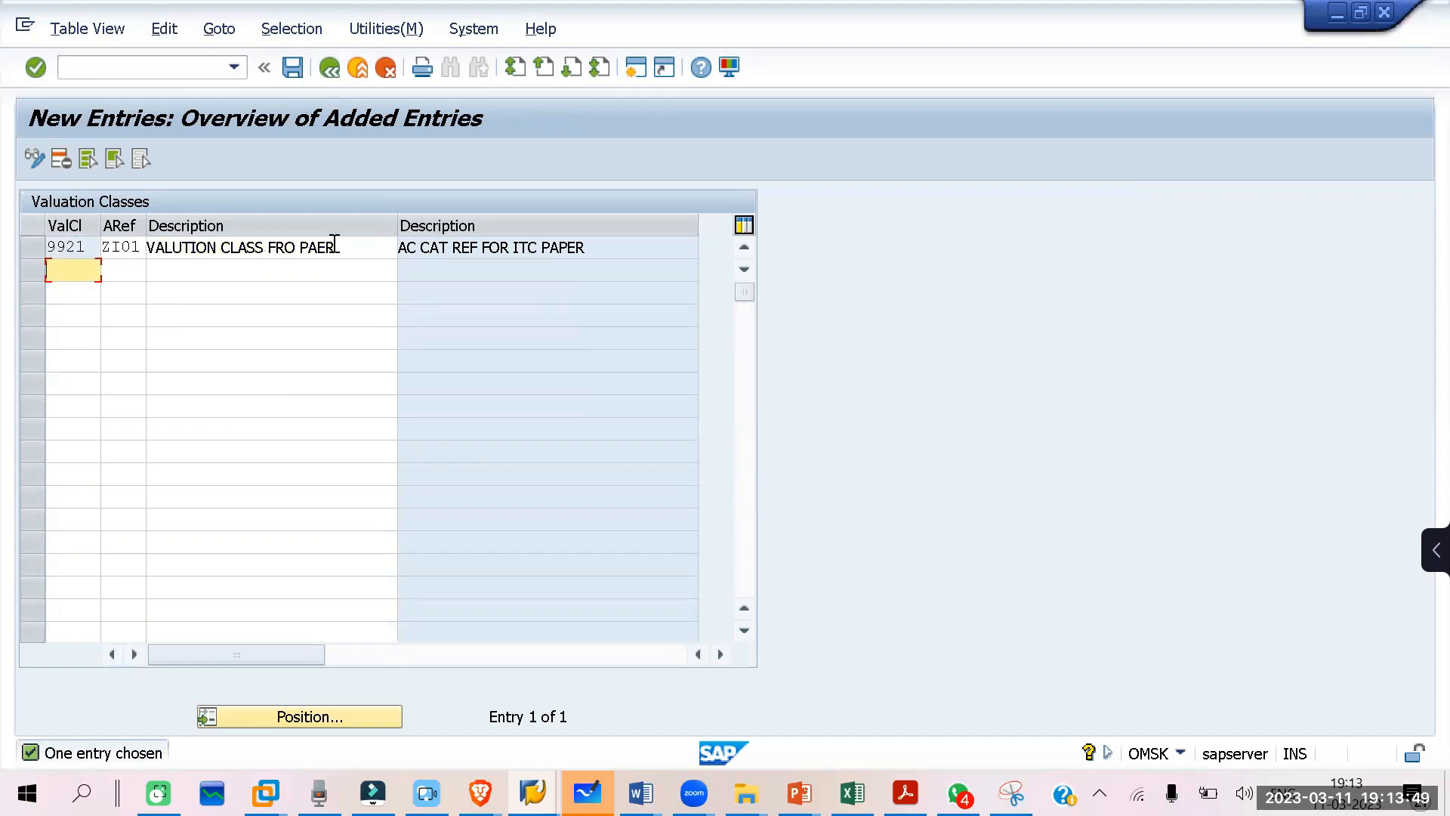
Step: Exit the valuation class maintenance, saving the changes under the AC CAT REF customizing request
click(330, 66)
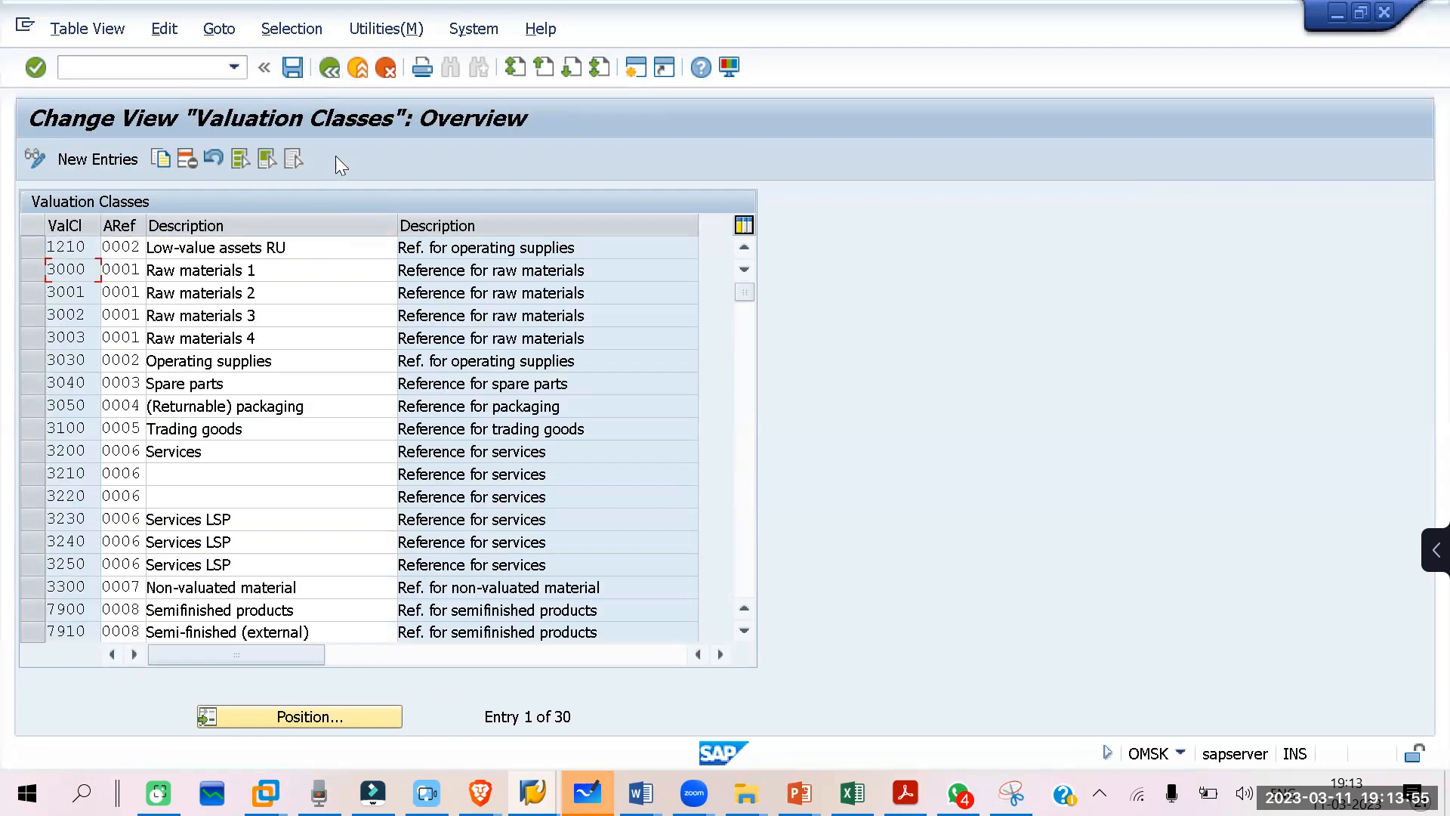
click(326, 178)
click(321, 70)
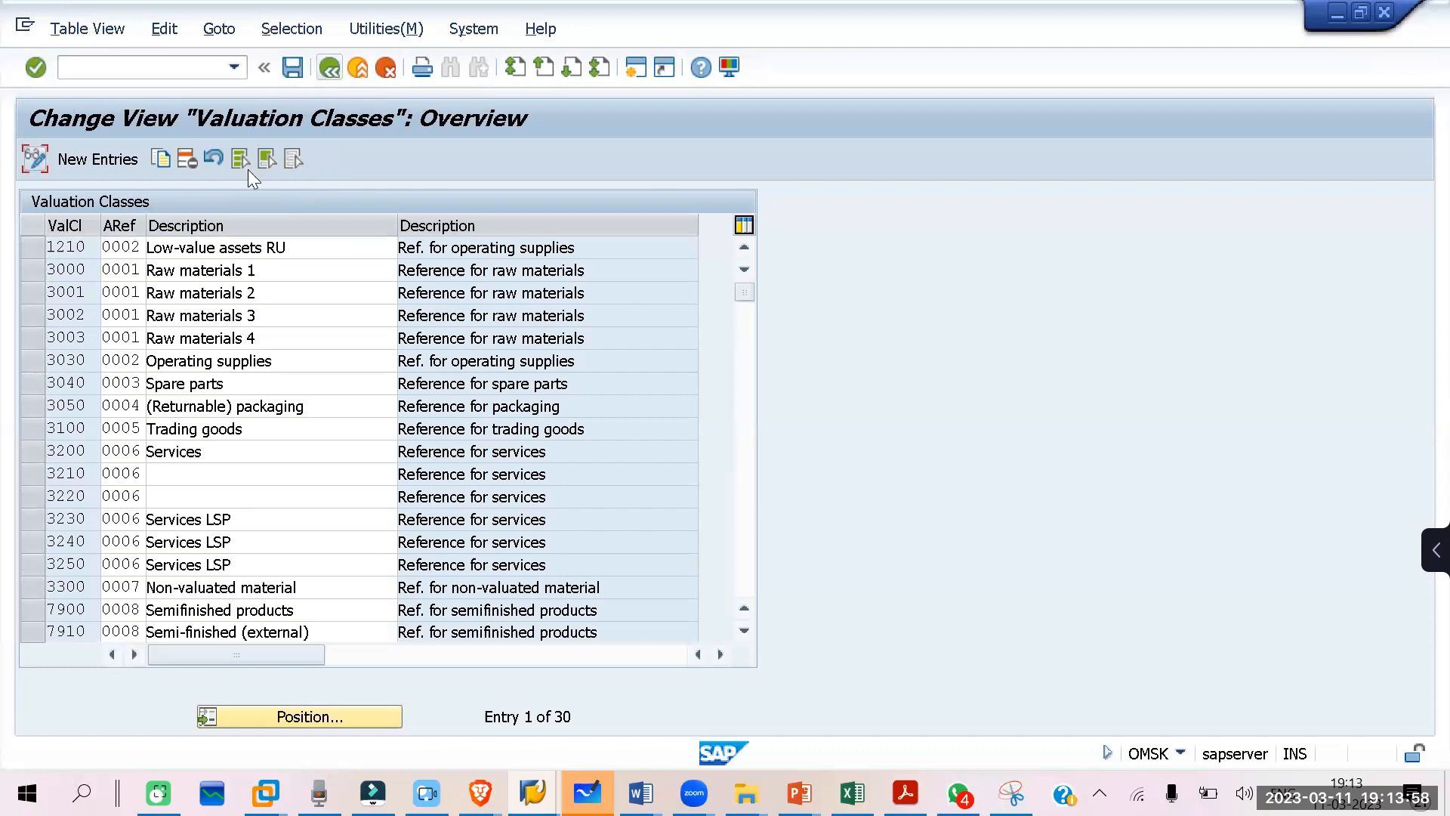
click(329, 71)
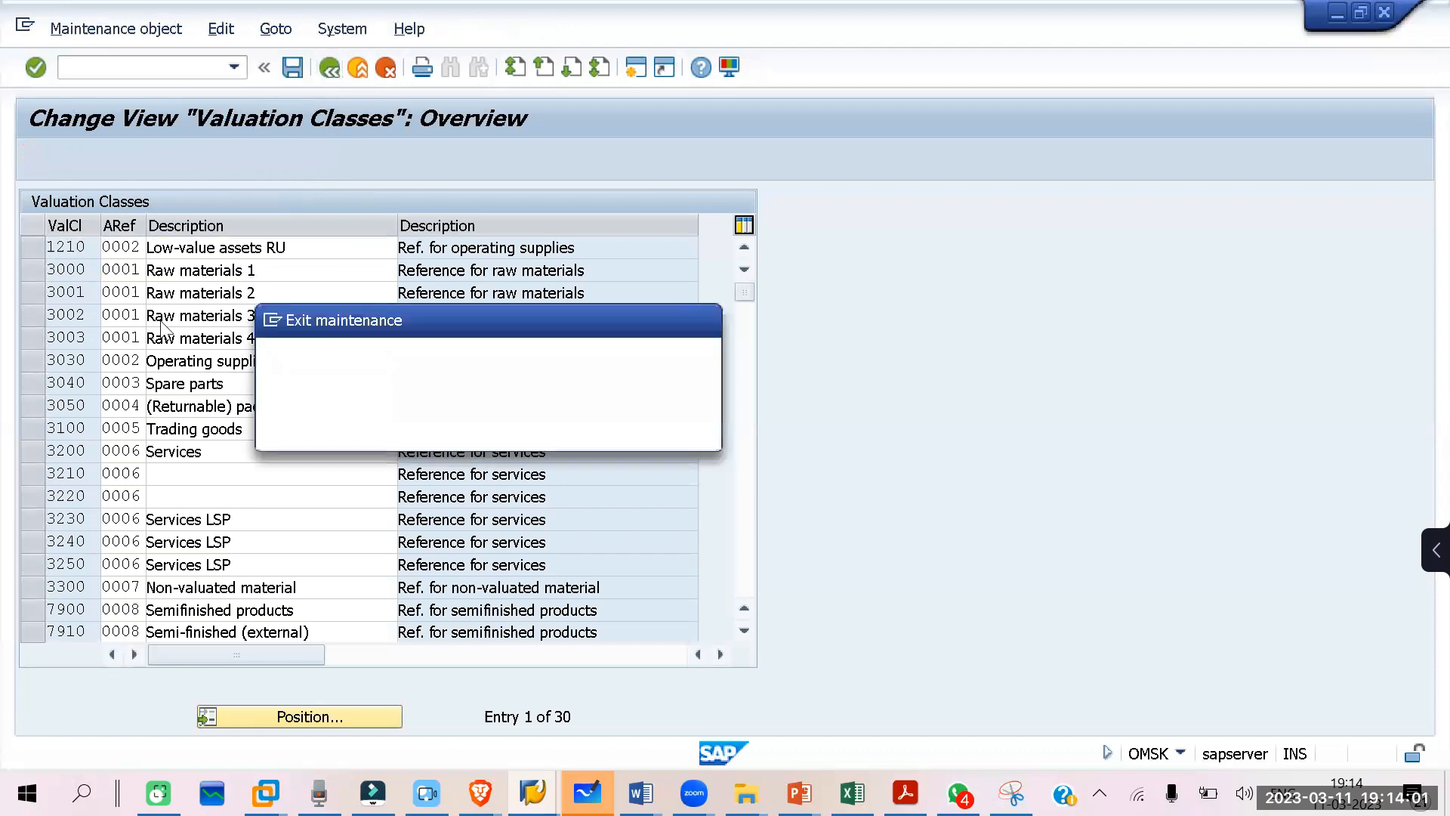
click(383, 437)
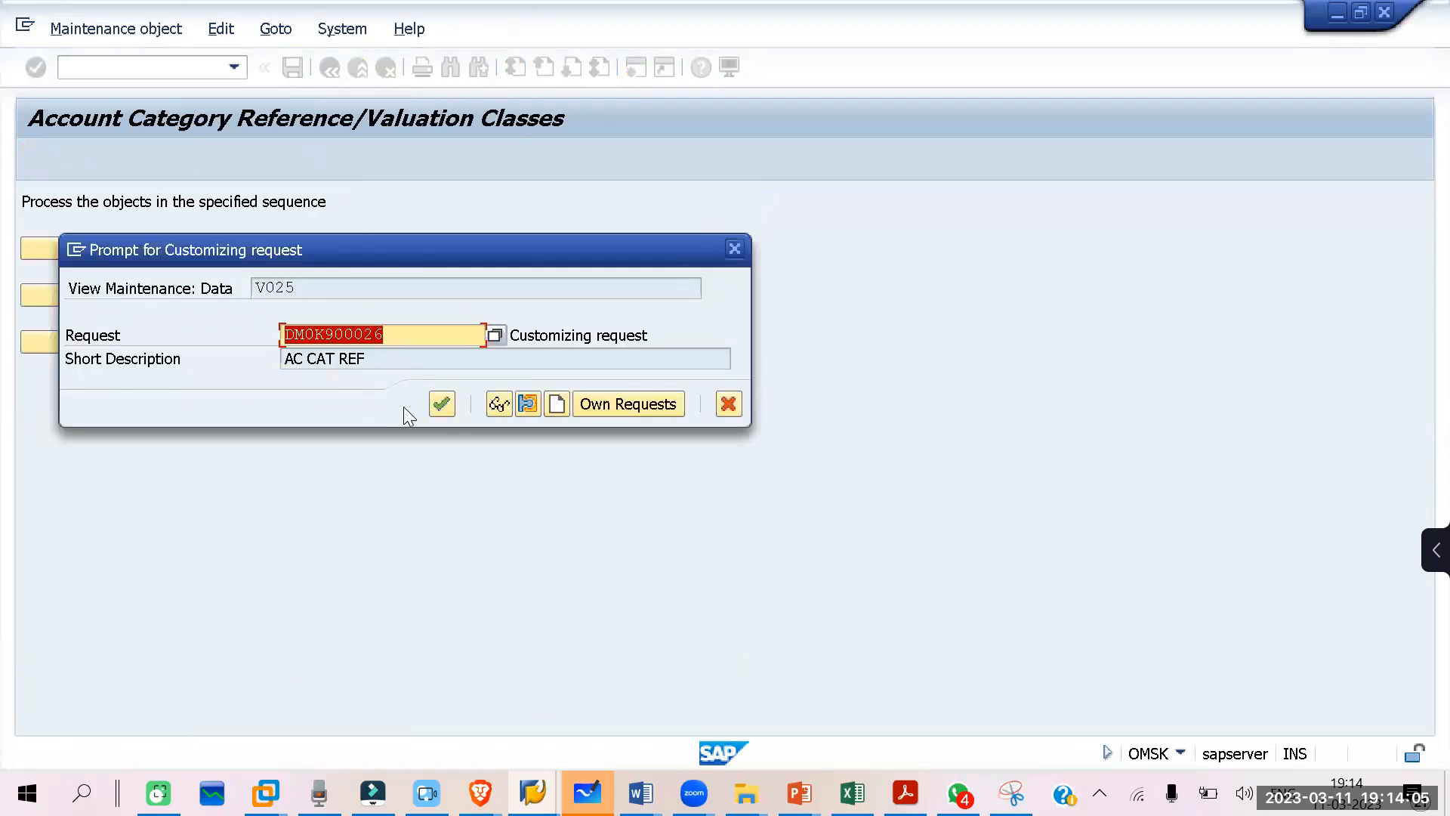
click(442, 404)
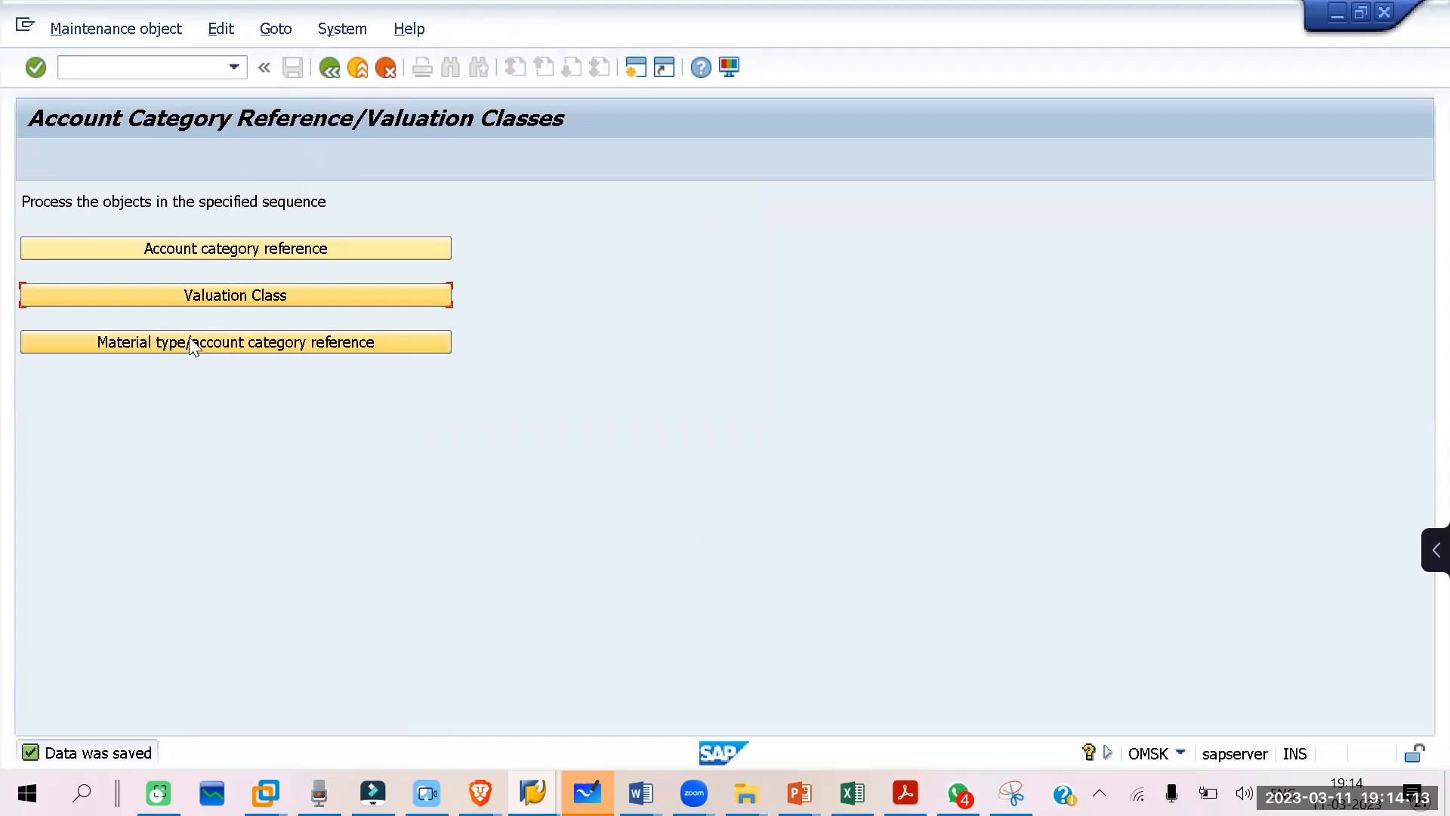
Step: Open the material type/account category reference assignments and position the list at material type IT01
click(283, 345)
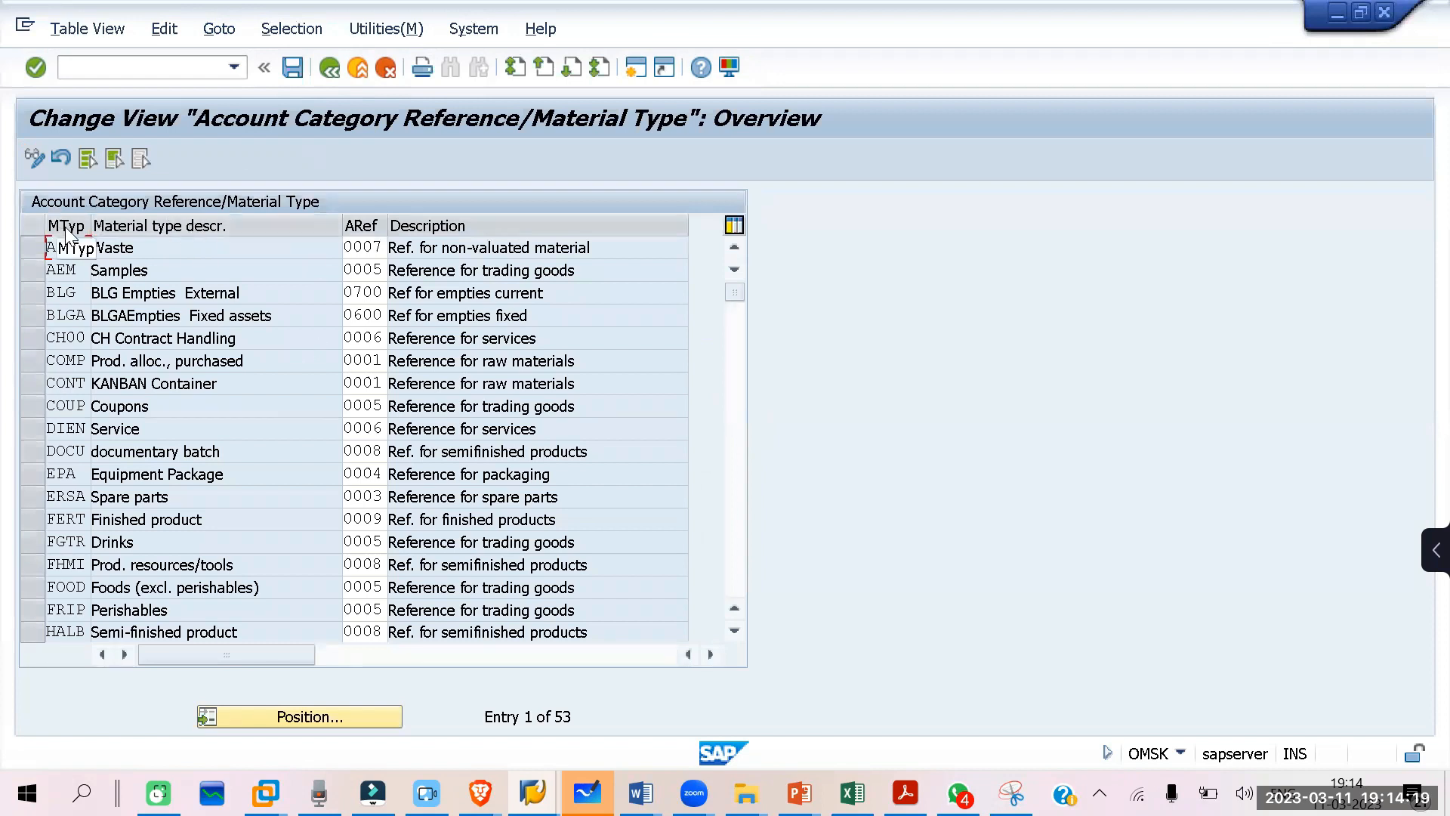
scroll(251, 576, down, 1)
scroll(329, 711, down, 3)
click(329, 714)
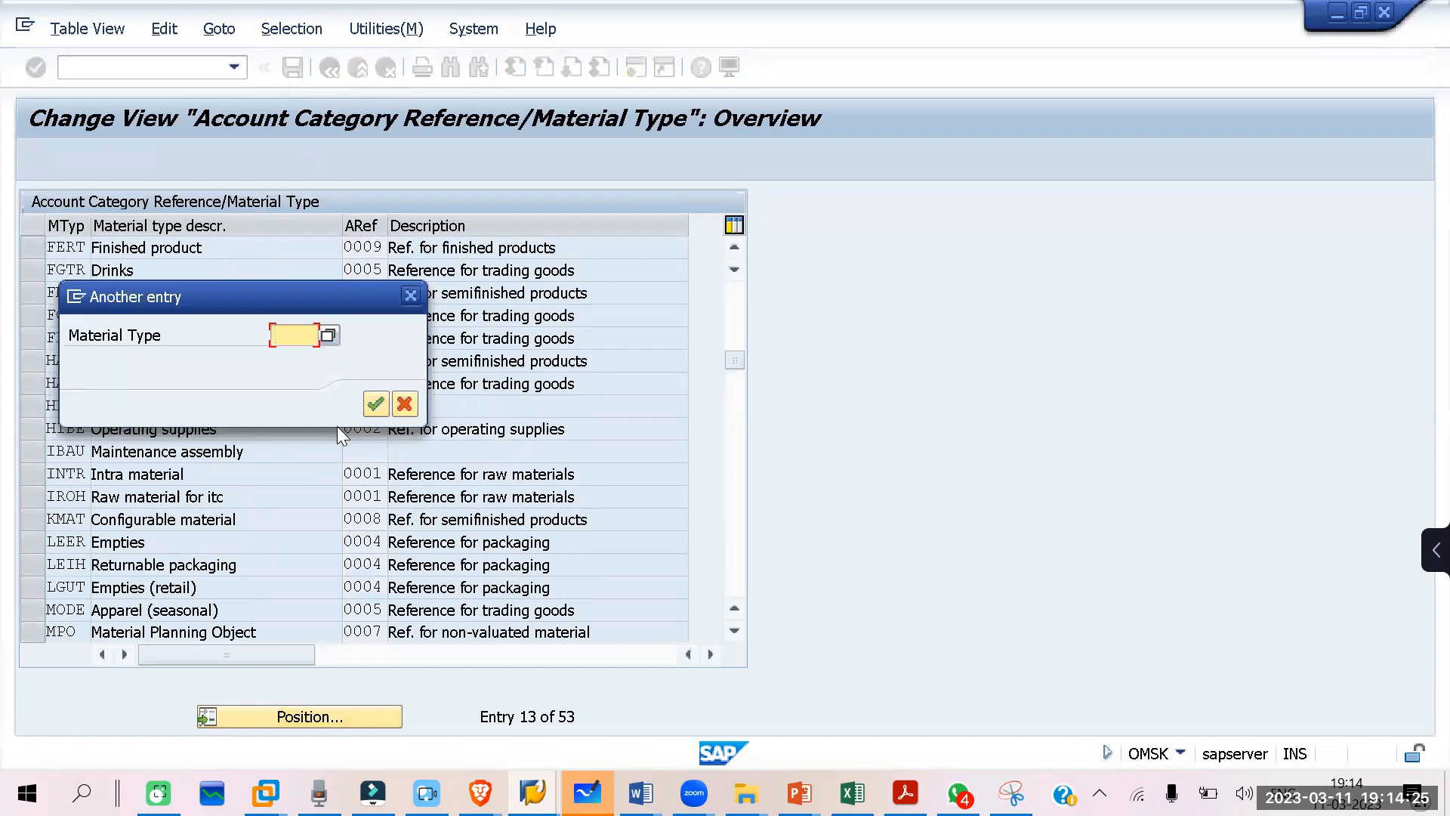
text(IT01)
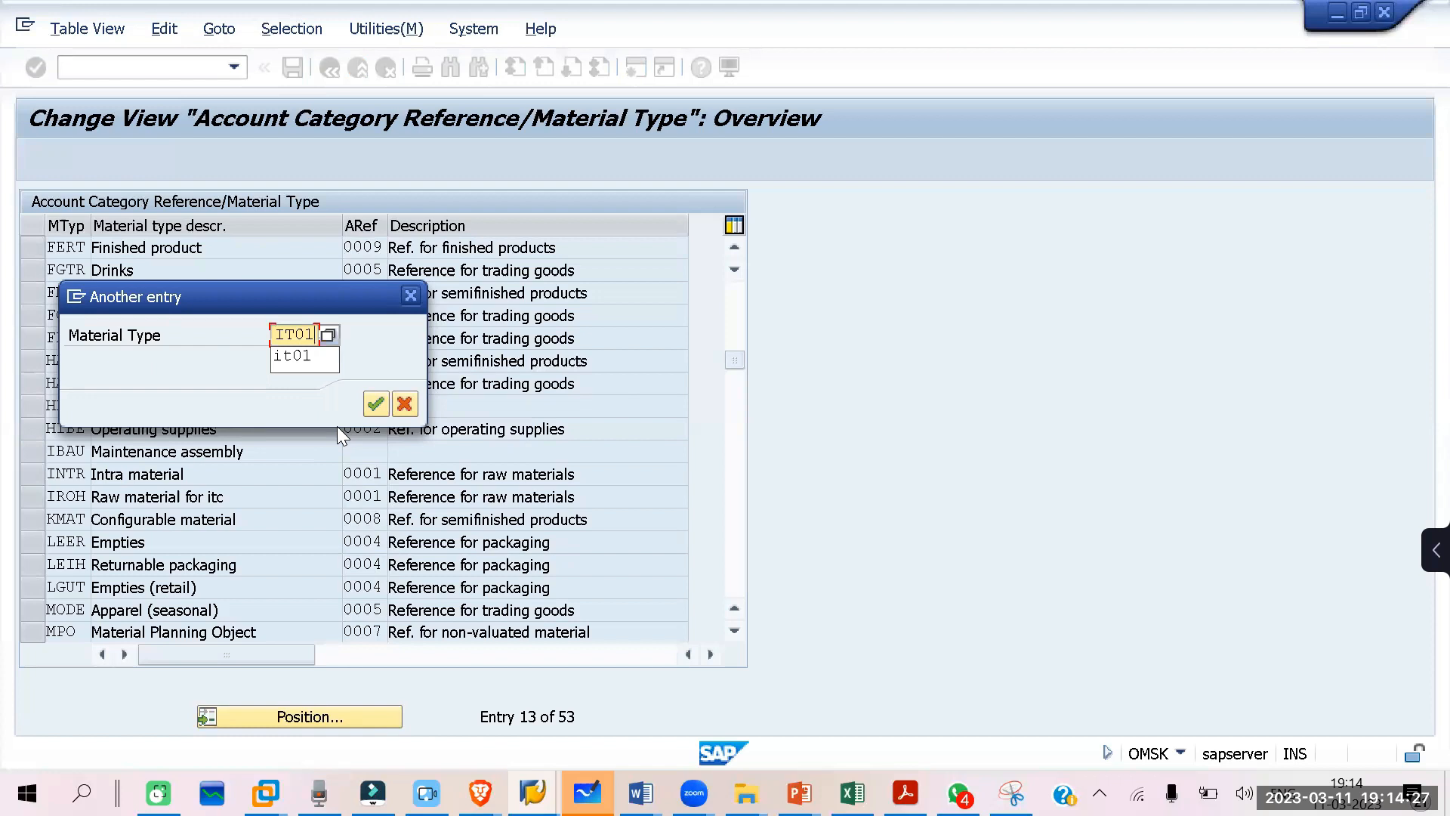
key(Return)
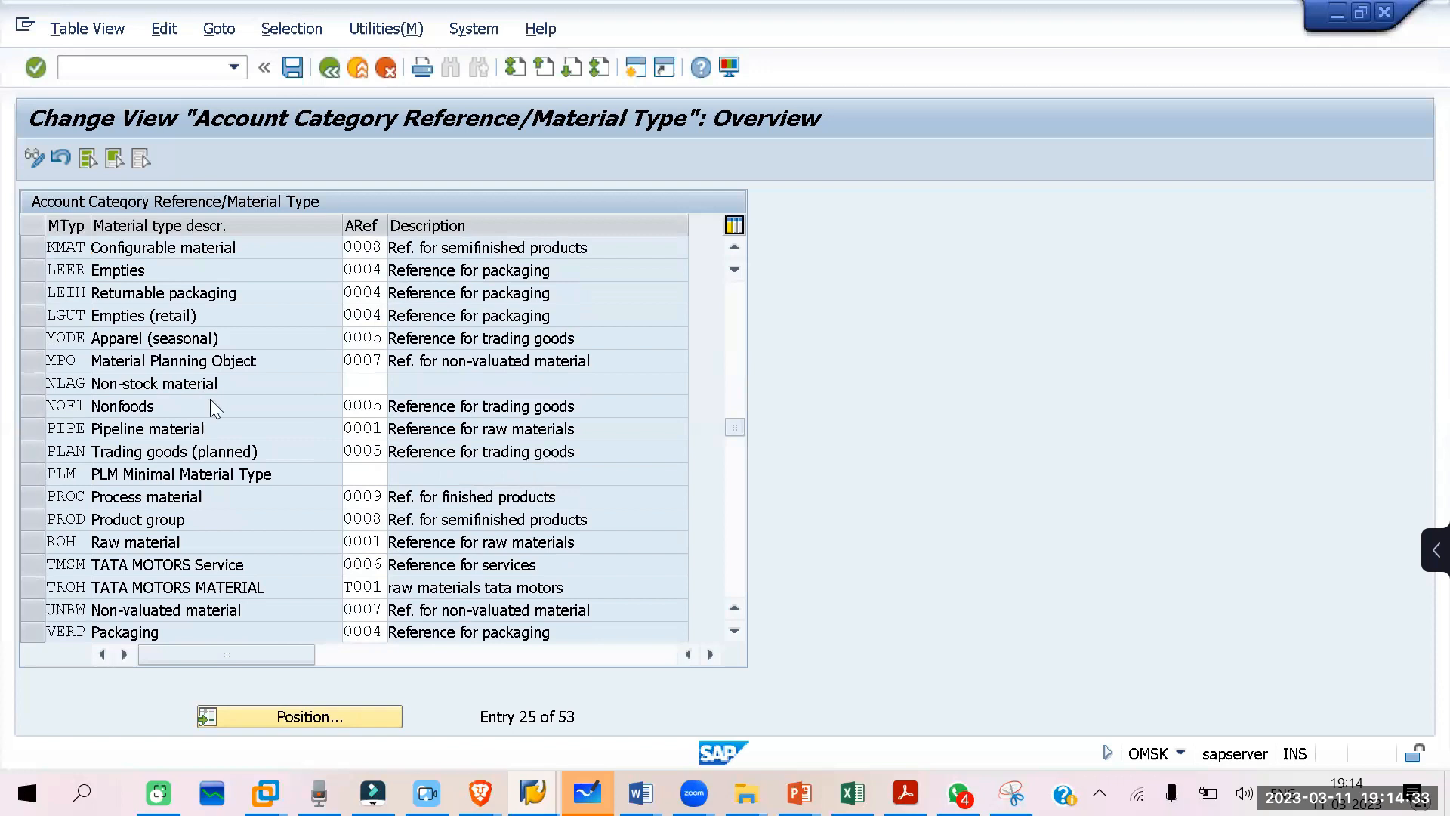
Step: Assign account category reference ZI01 to material type IROH, Raw material for itc
scroll(212, 402, down, 5)
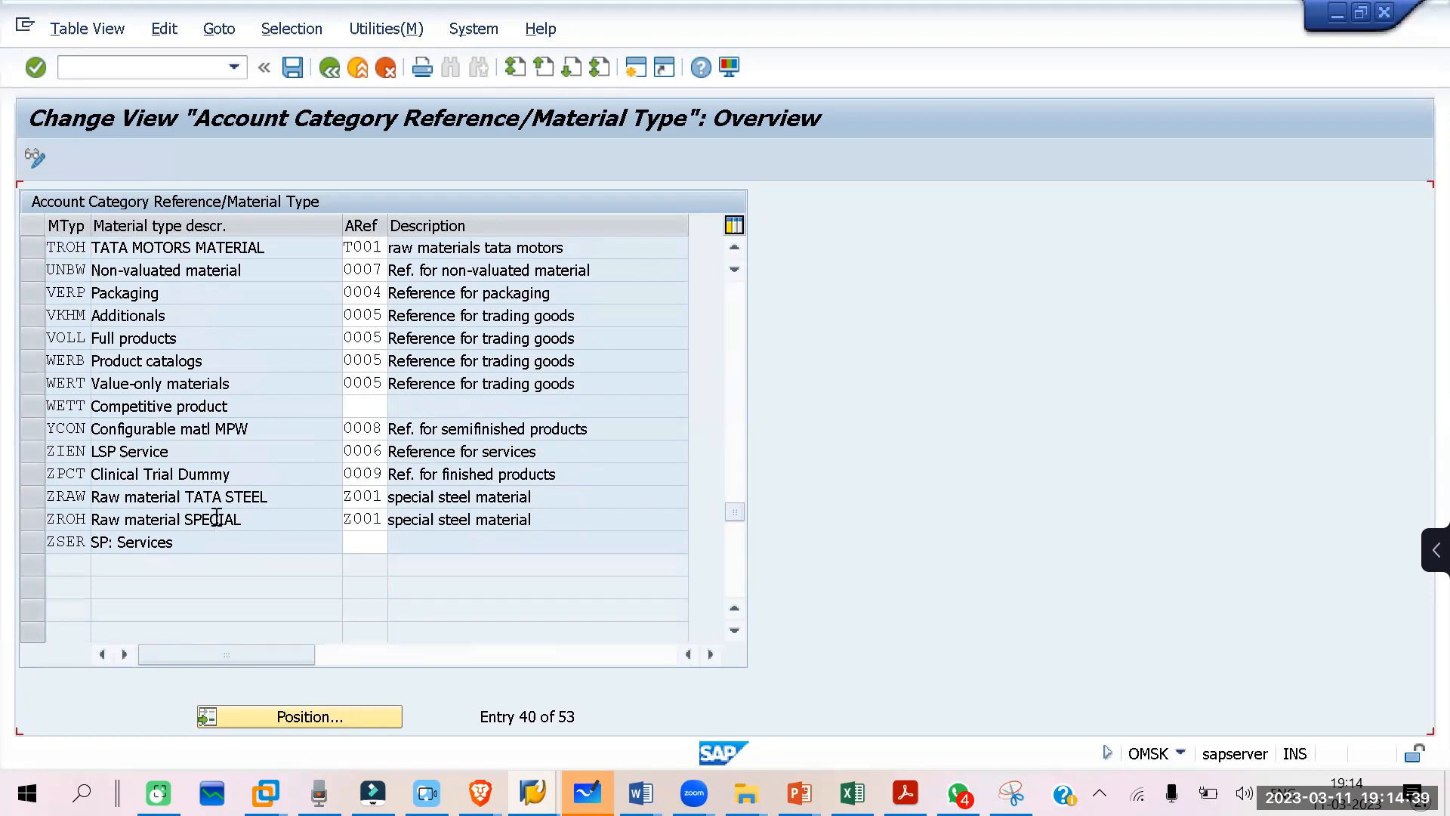
scroll(217, 519, up, 3)
scroll(216, 520, up, 2)
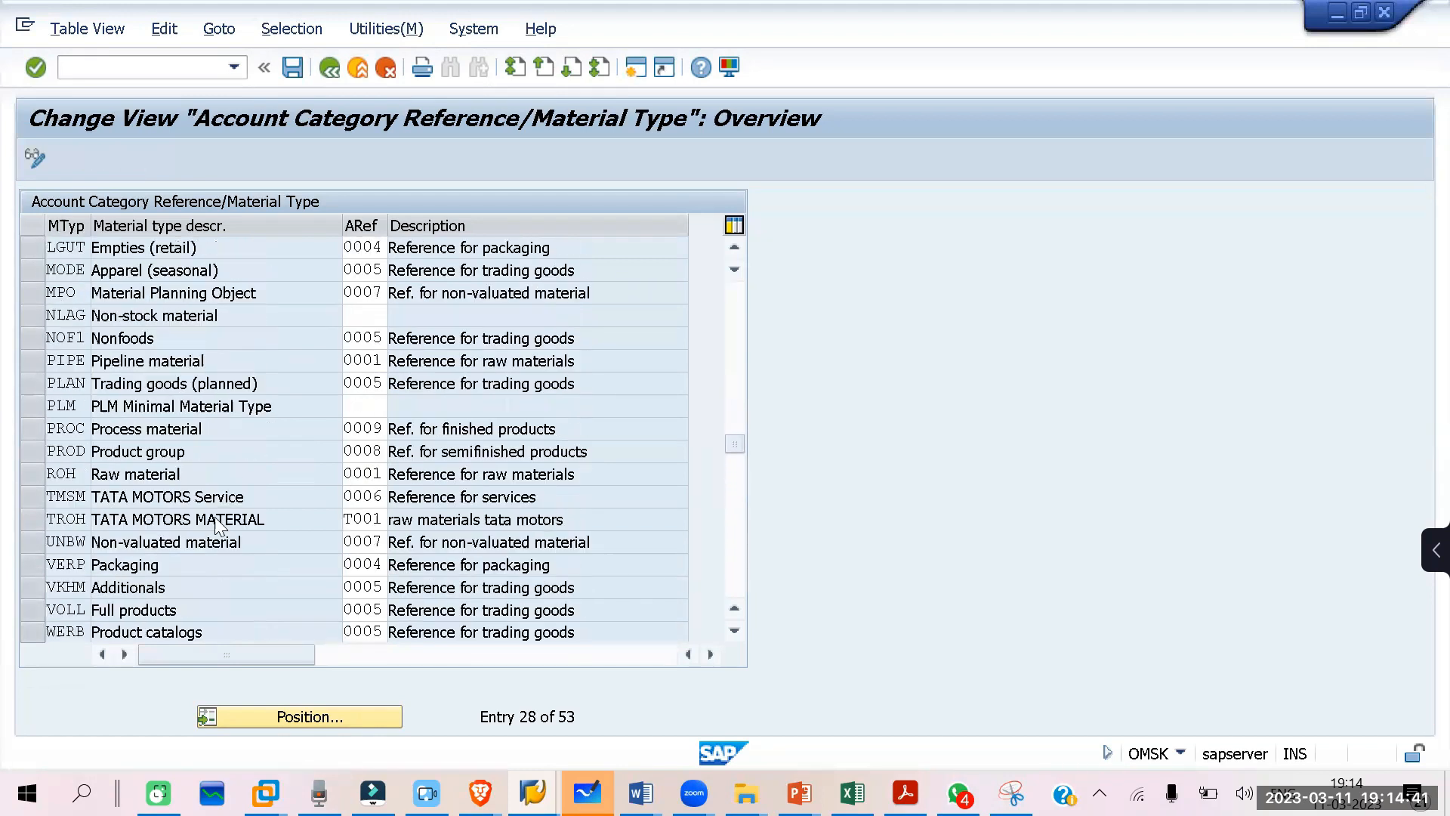
scroll(216, 521, up, 2)
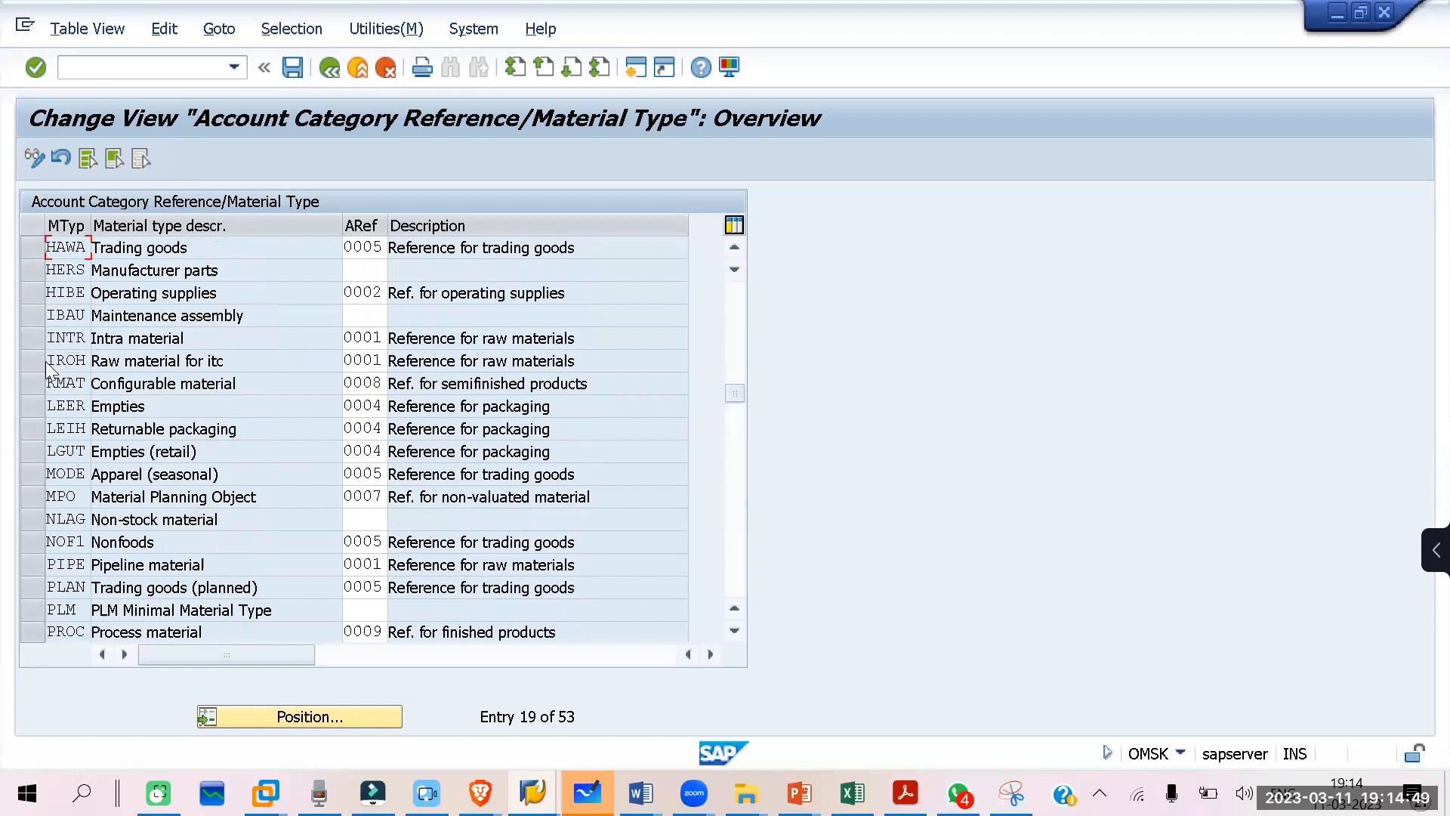
double_click(75, 360)
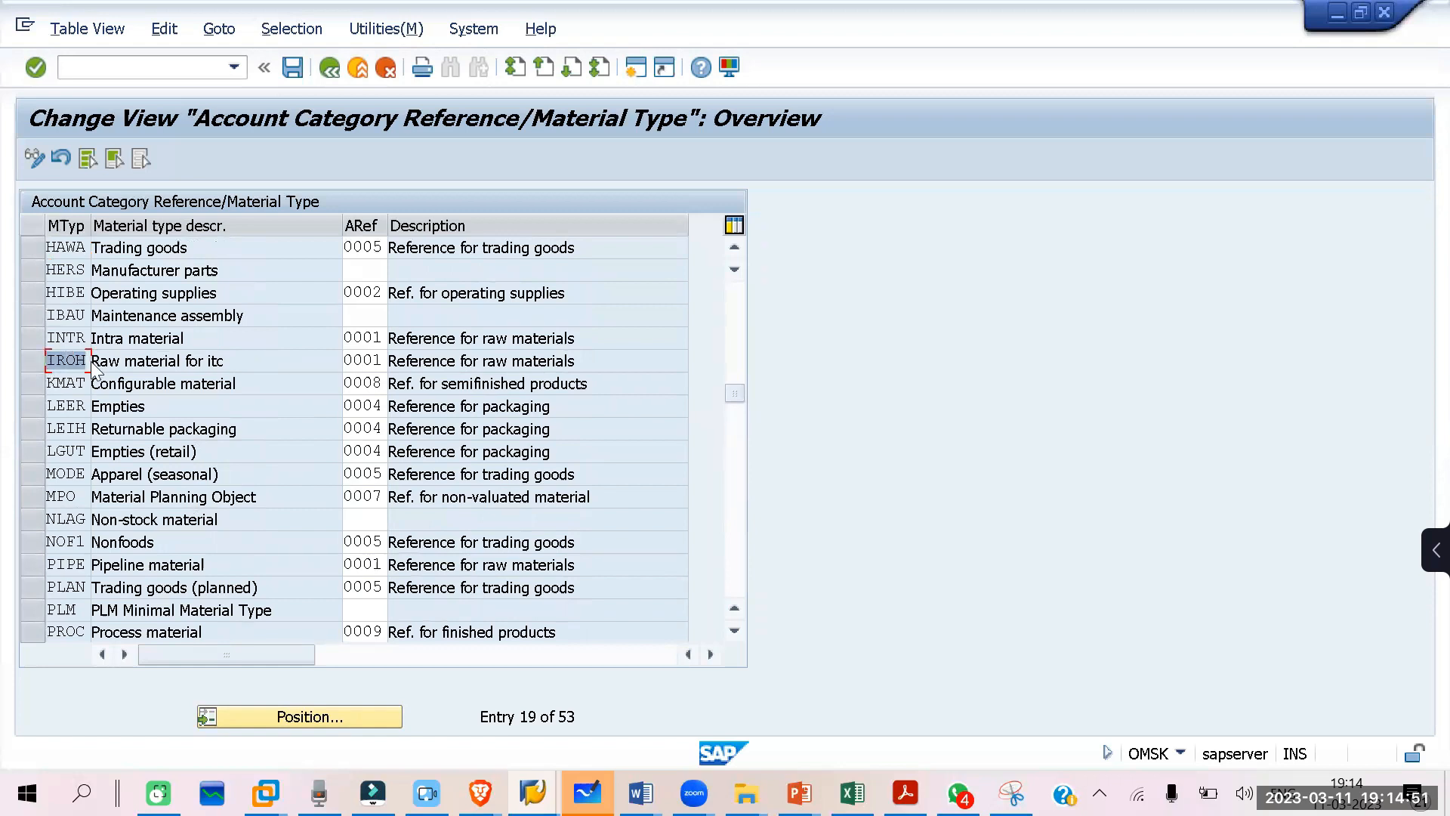
click(378, 362)
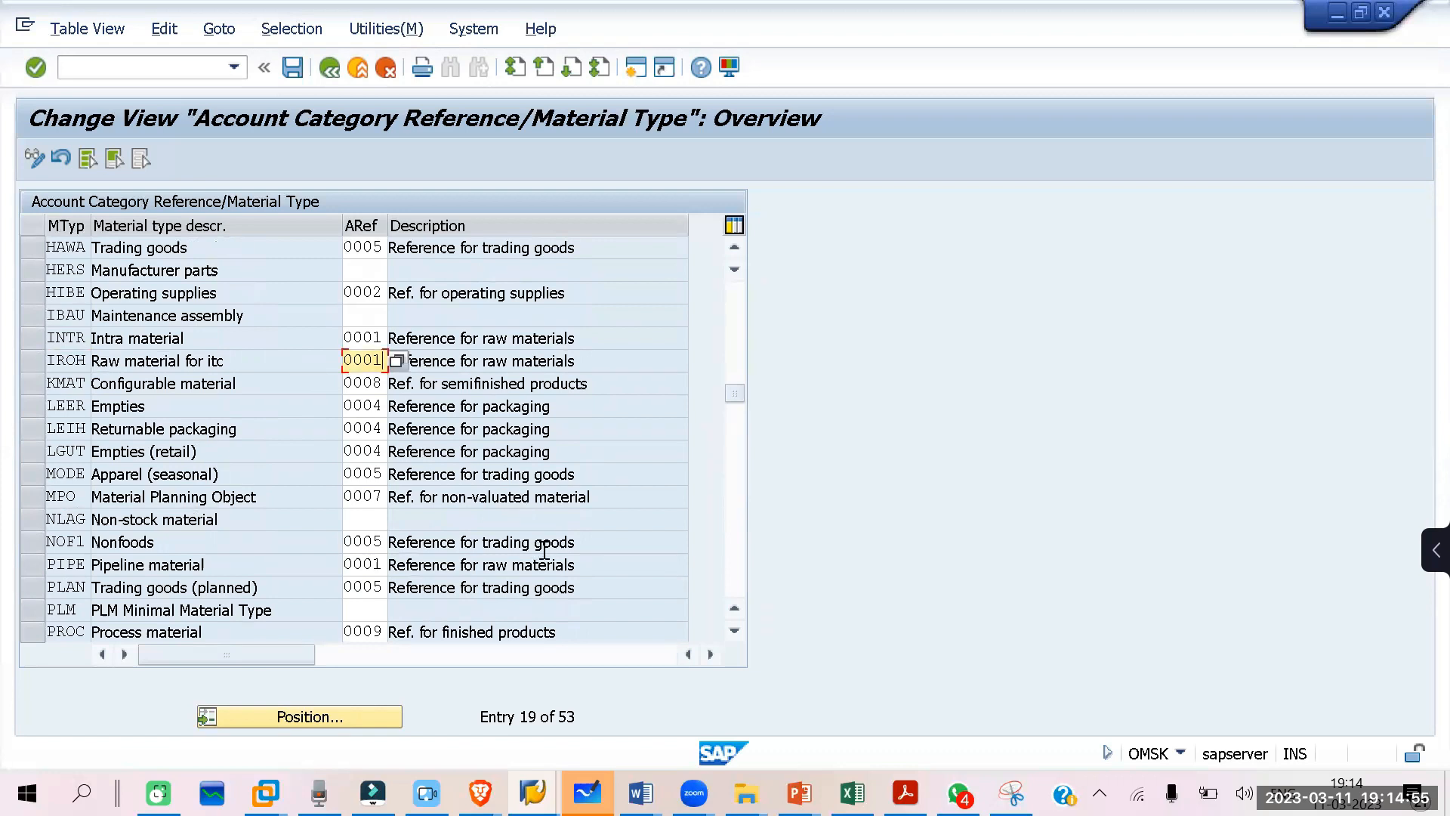
key(BackSpace)
key(BackSpace)
text(ZI01)
key(Return)
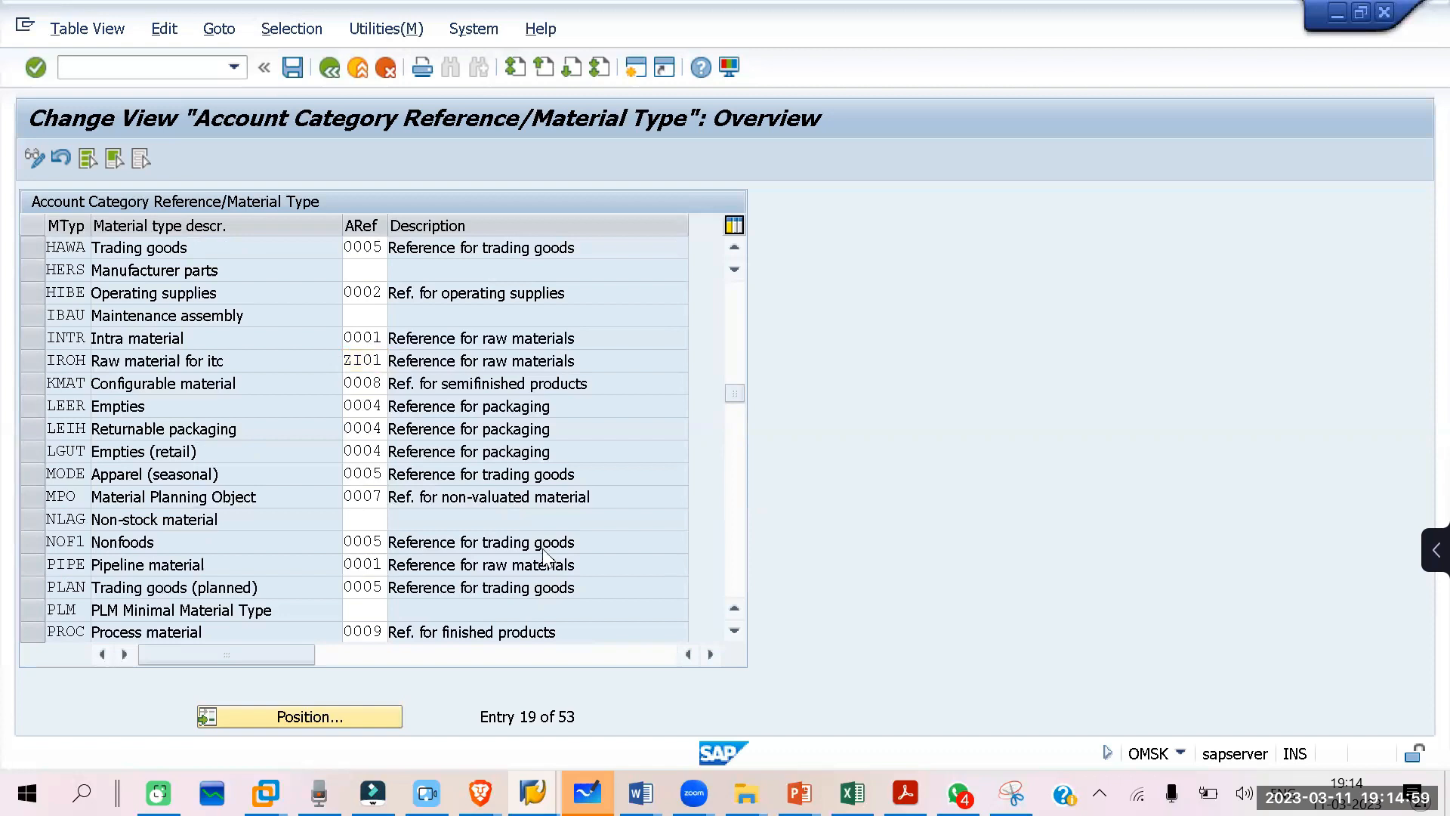
Step: Save the material type assignment and return to the Account Category Reference/Valuation Classes overview
key(ctrl+s)
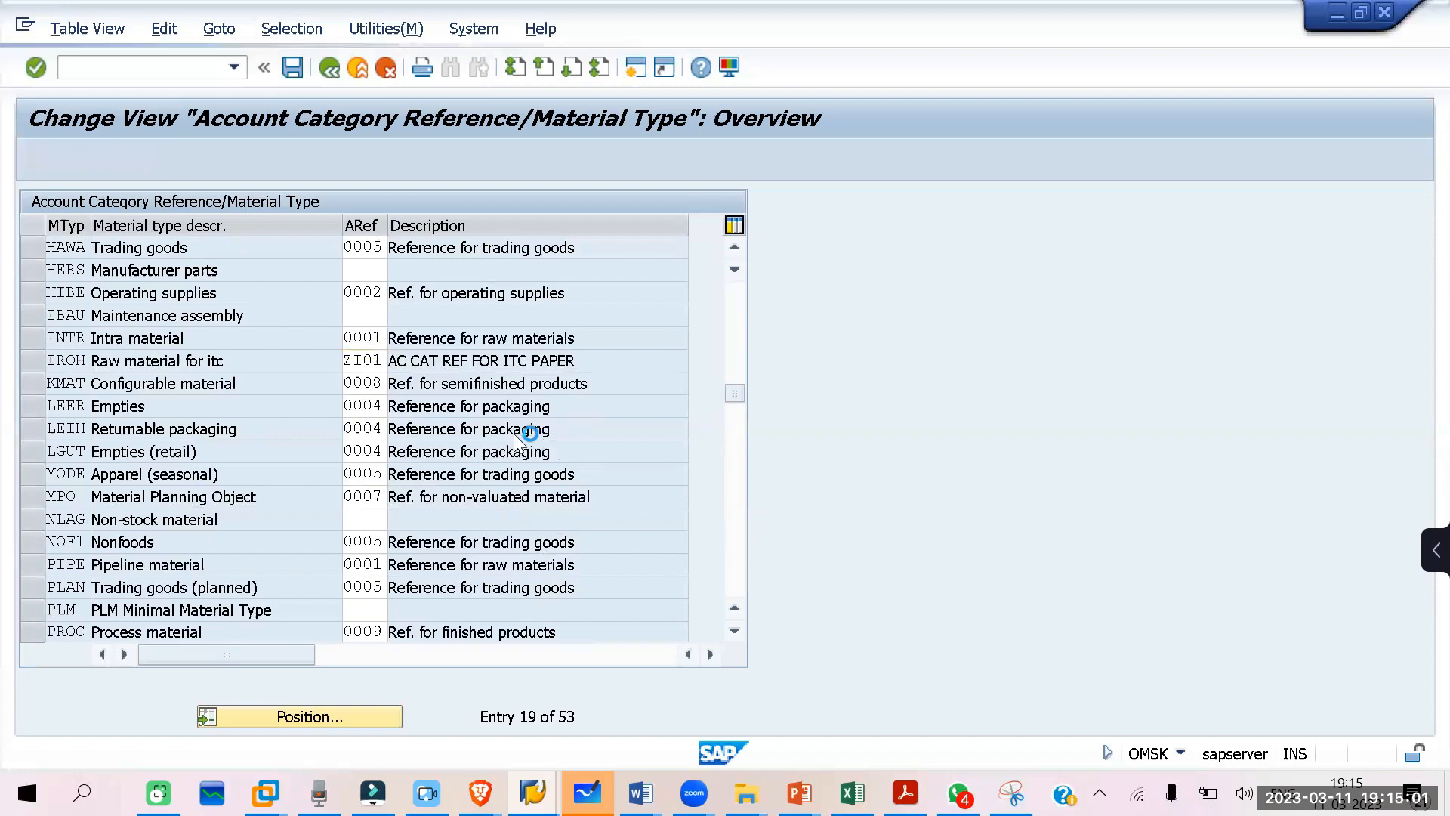
click(442, 401)
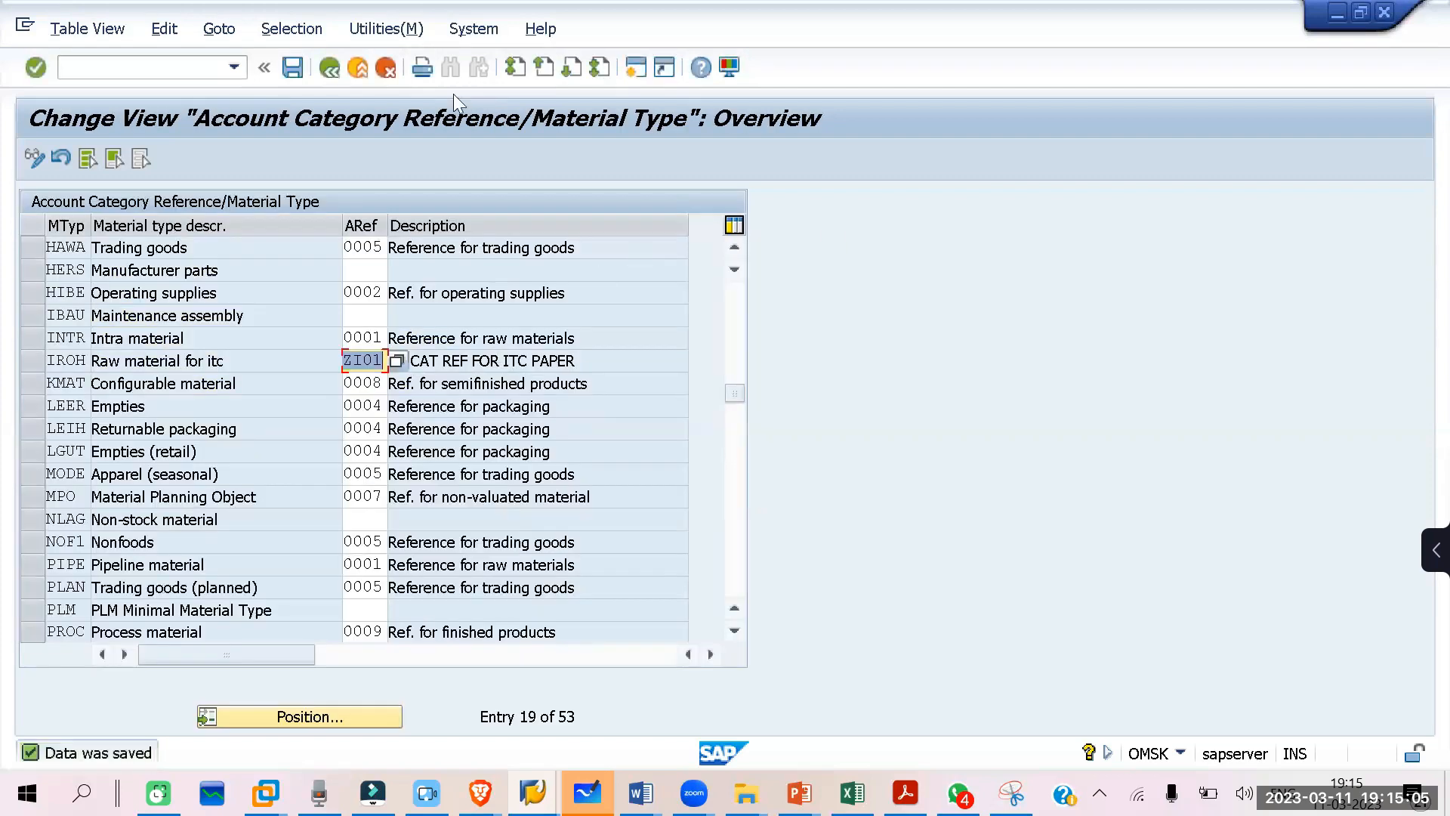
click(329, 69)
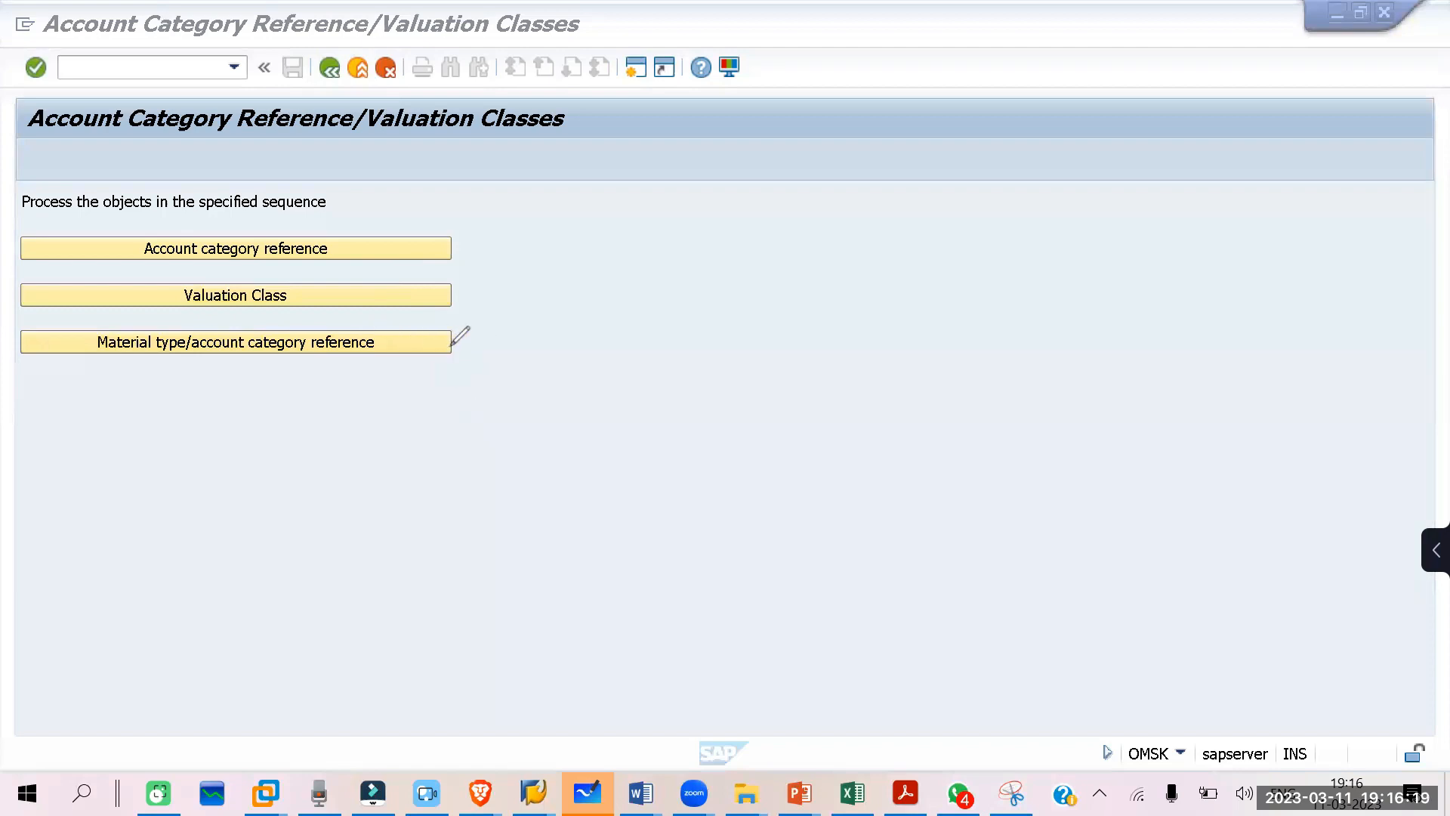
mouse_move(415, 406)
mouse_down()
mouse_move(413, 363)
mouse_move(436, 352)
mouse_move(437, 385)
mouse_up()
mouse_move(451, 341)
mouse_down()
mouse_move(479, 311)
mouse_move(454, 296)
mouse_up()
drag(454, 295, 466, 284)
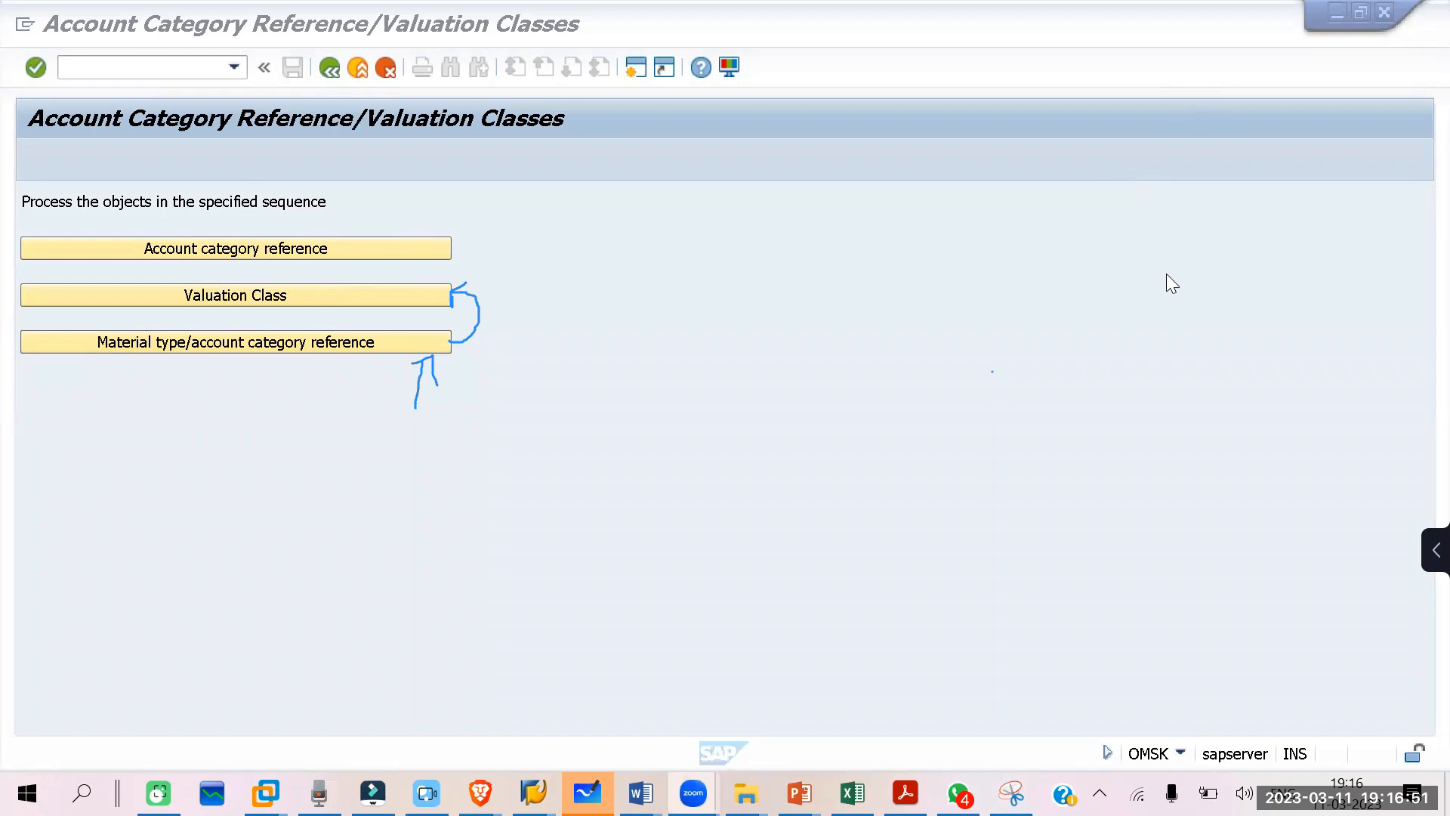
Step: Create a new session and run transaction OBYC for the automatic posting procedures
click(642, 69)
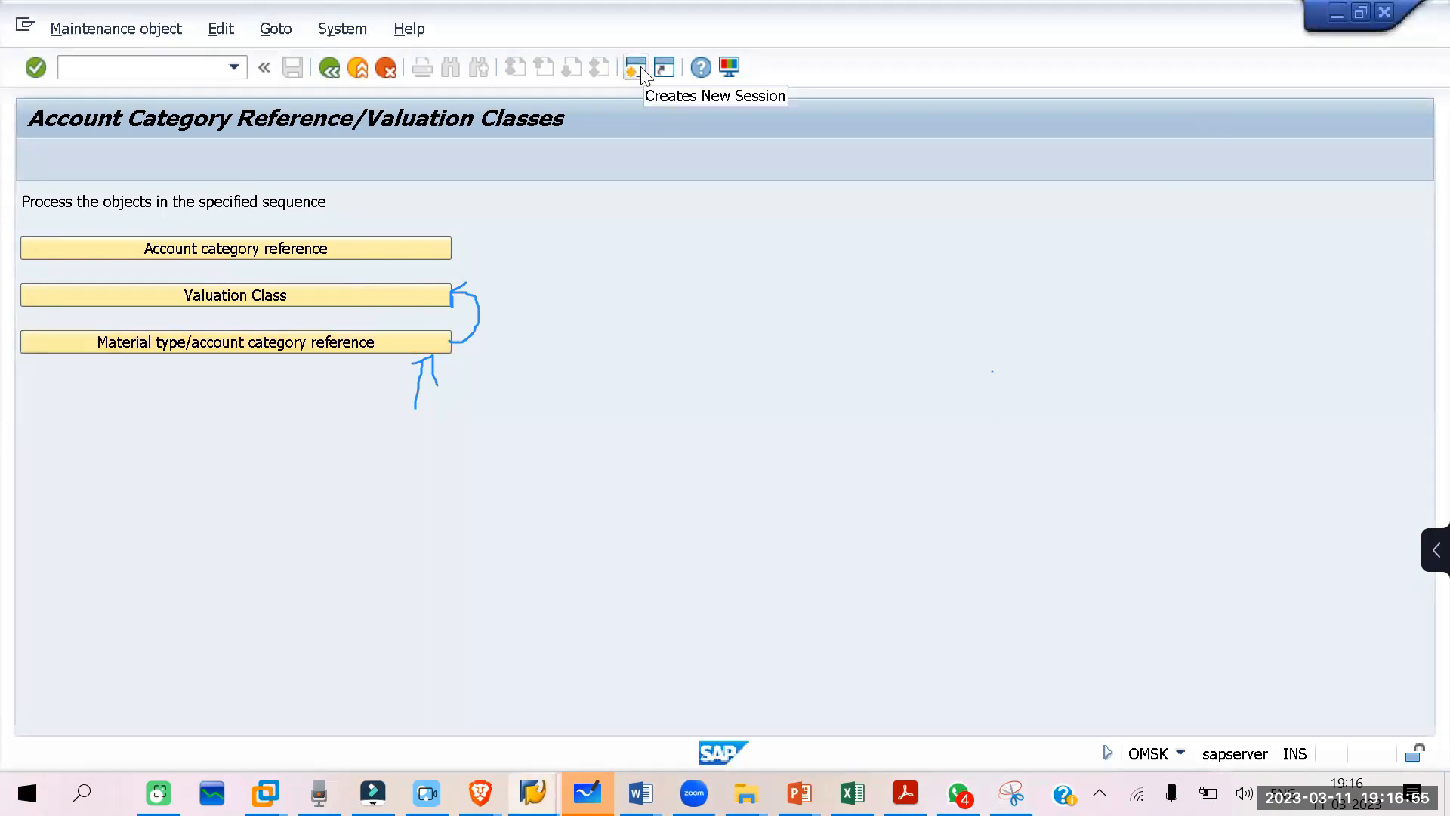
click(639, 69)
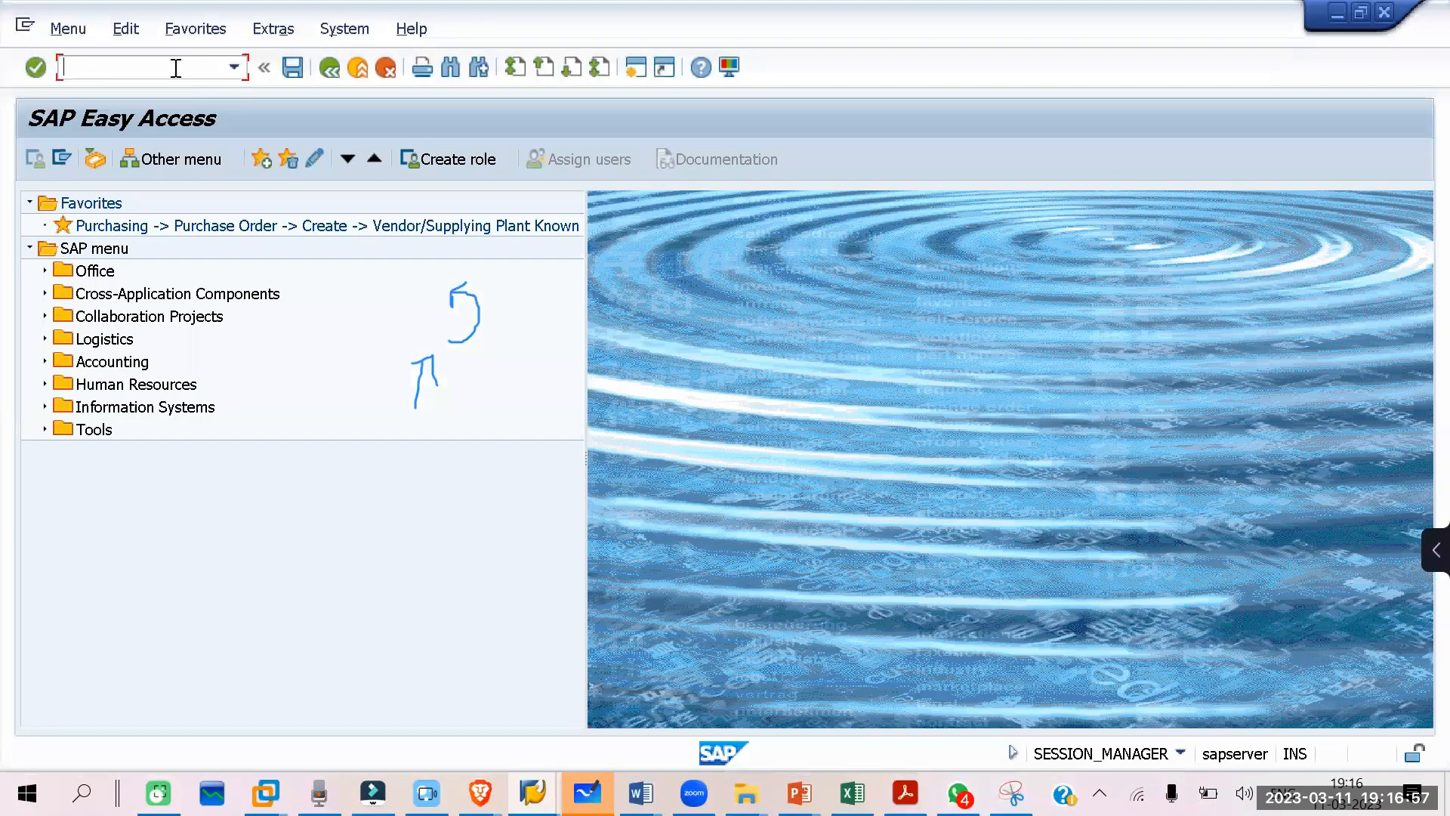
text(OBYC)
key(Return)
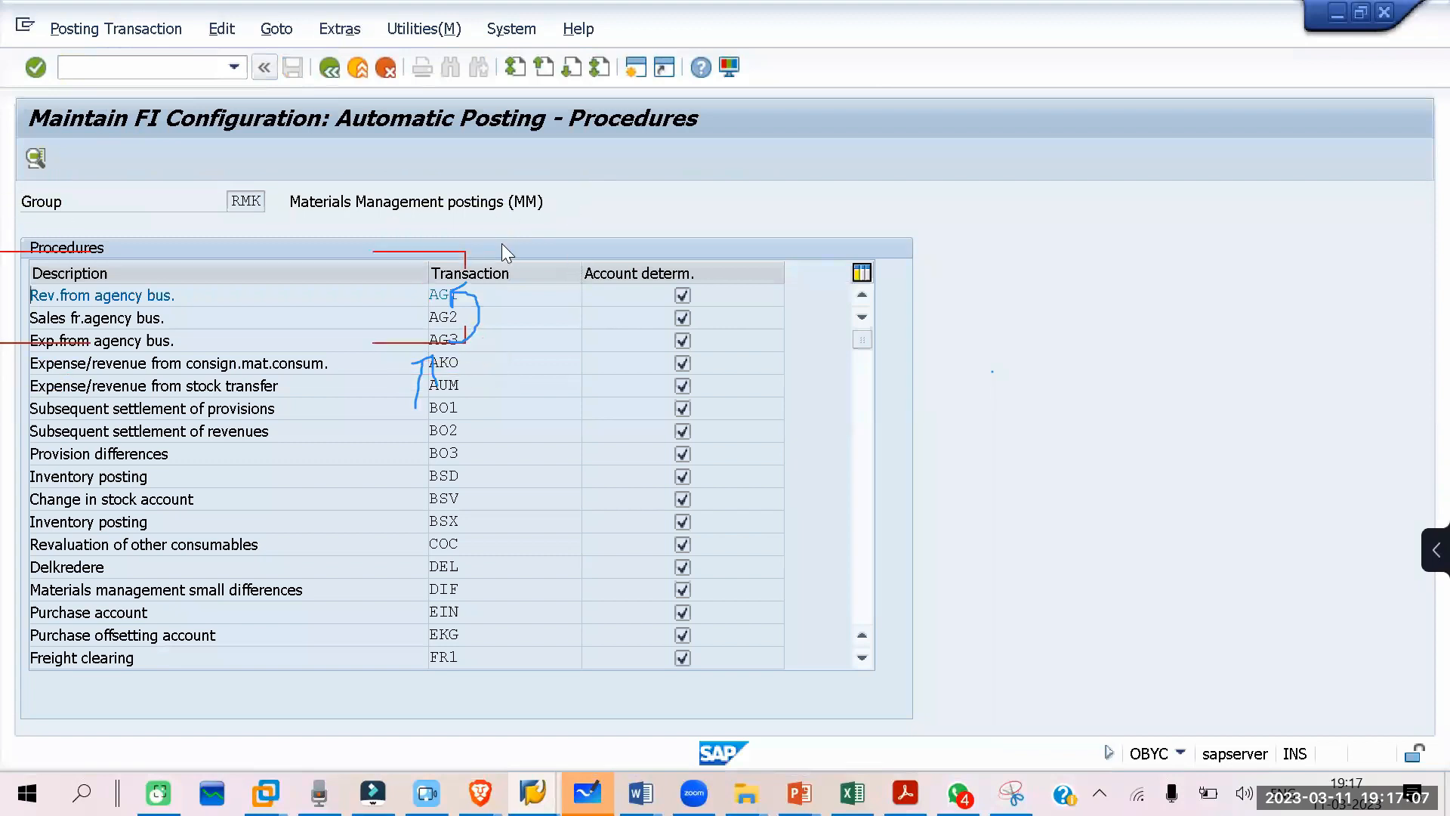
click(762, 2)
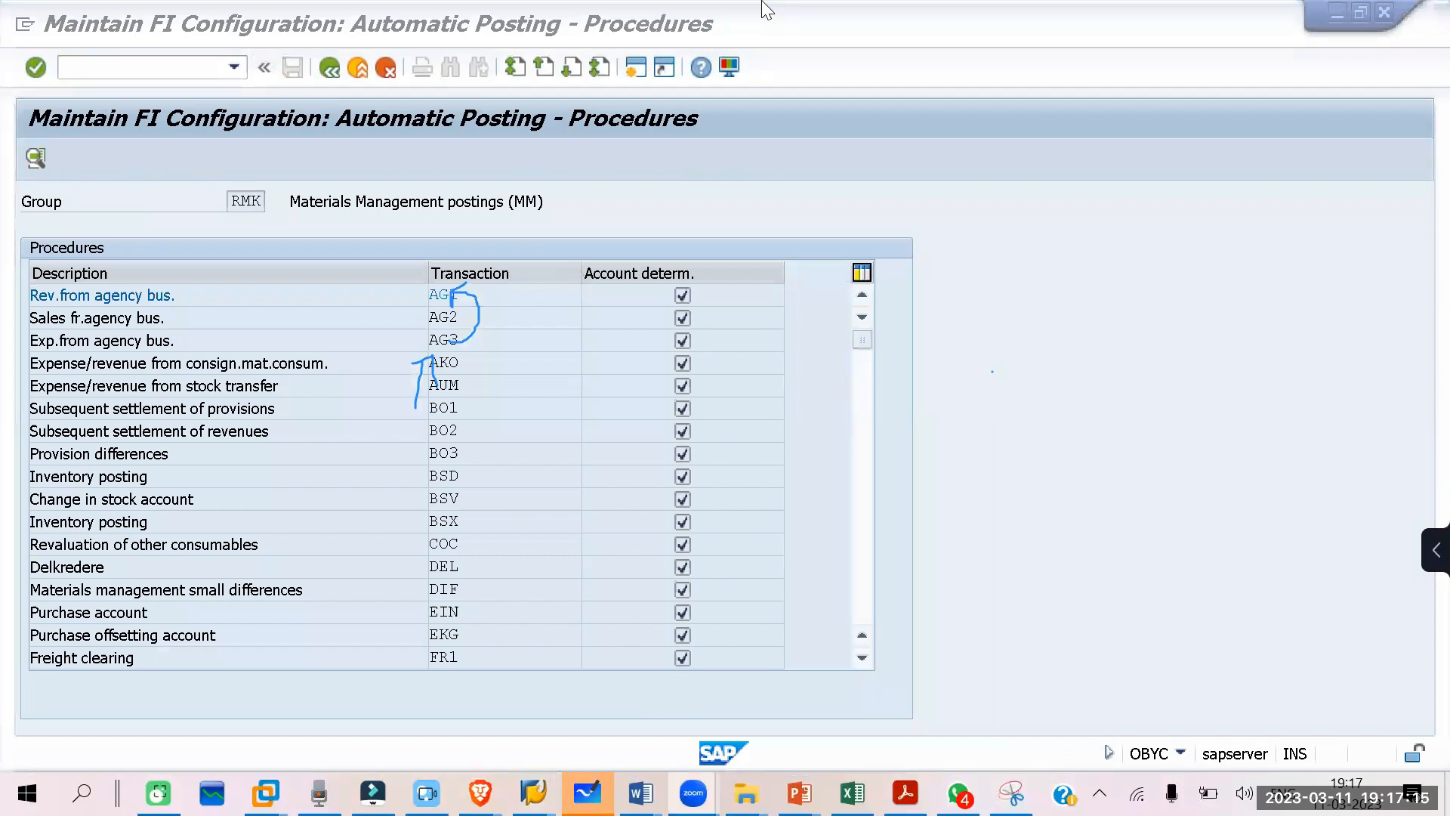
click(473, 316)
click(416, 375)
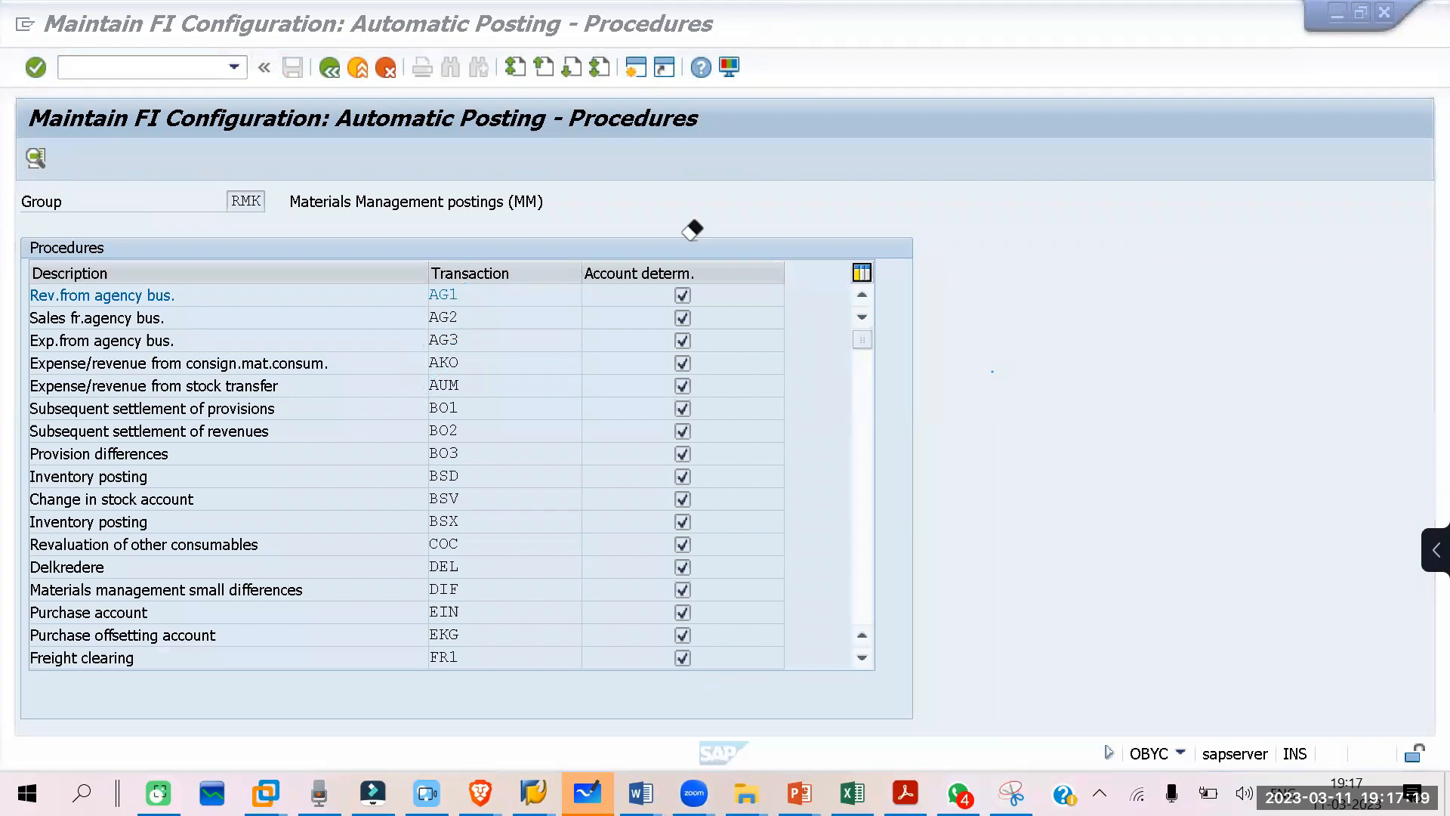
click(948, 76)
click(1017, 458)
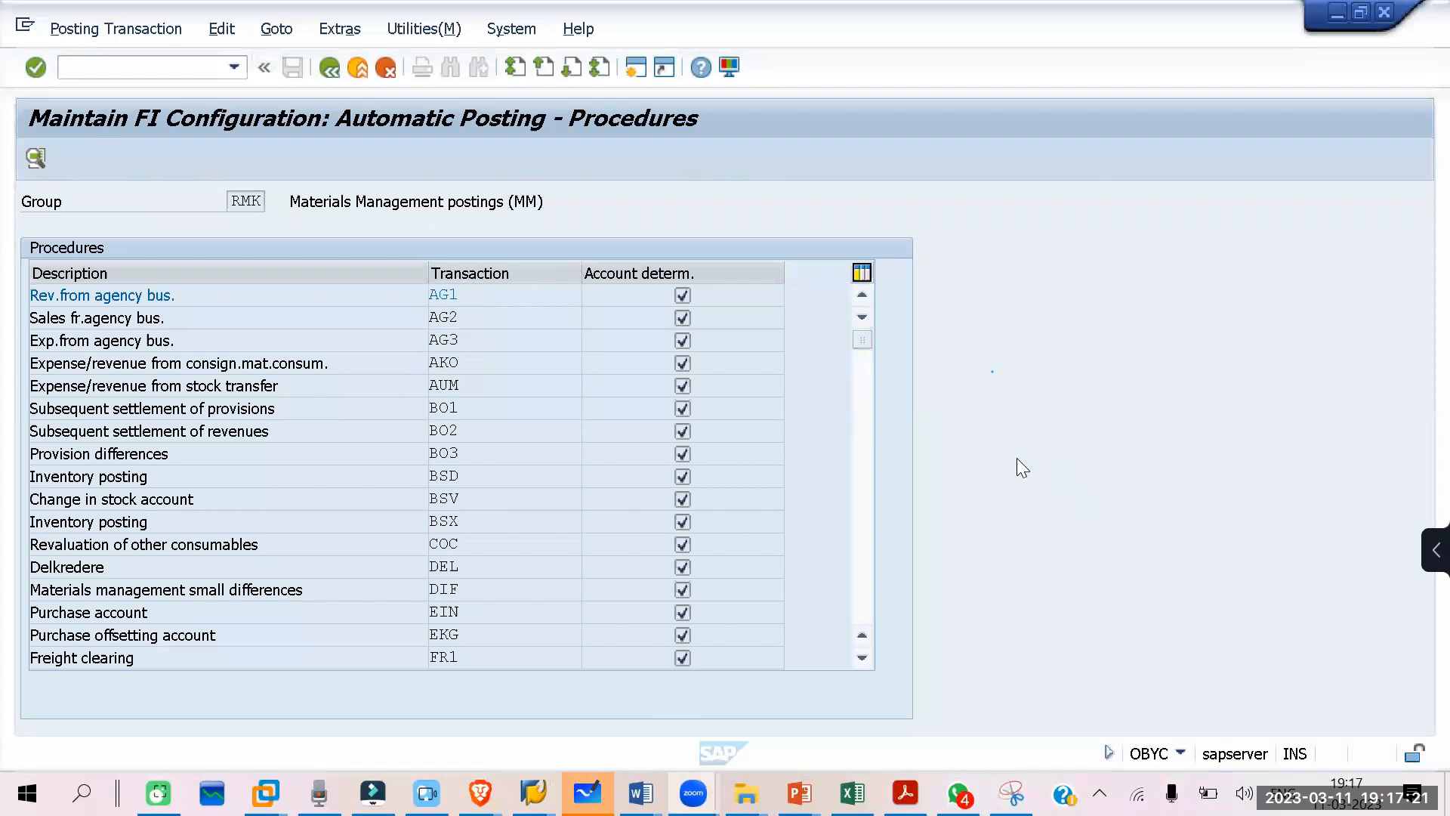
click(1017, 458)
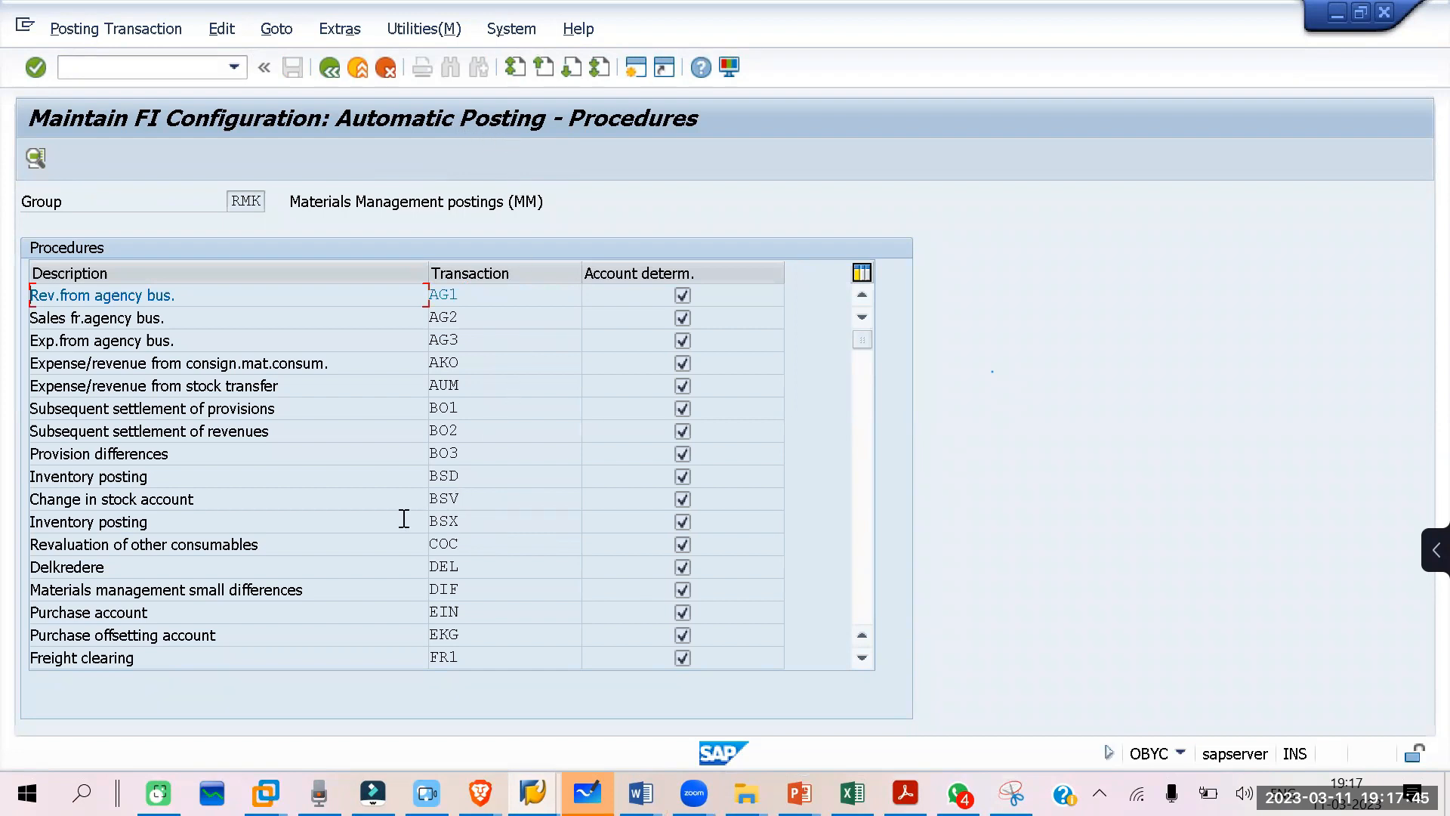
Step: Open the account assignments of inventory posting procedure BSX for chart of accounts INT
double_click(459, 521)
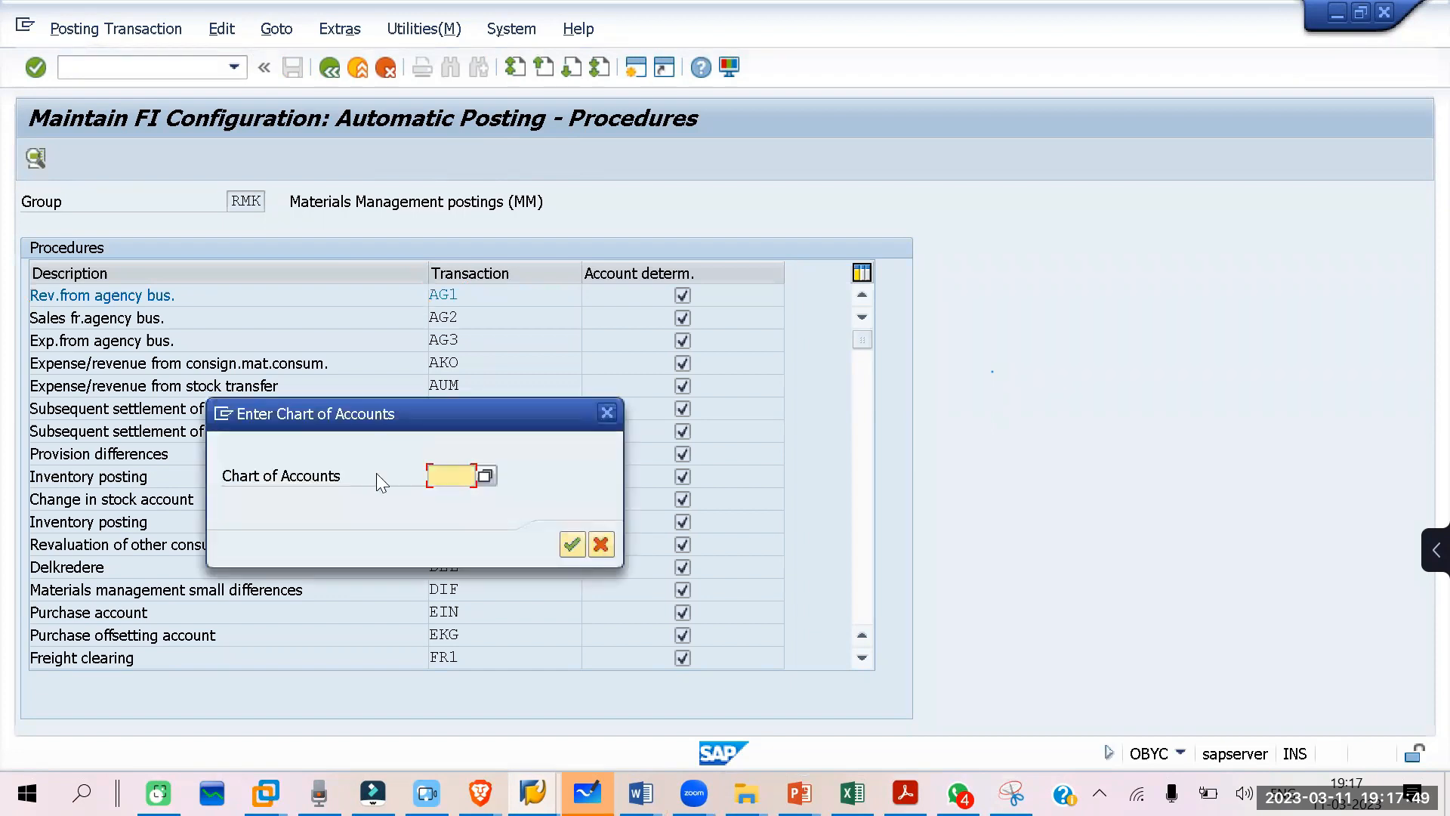
click(446, 499)
click(572, 544)
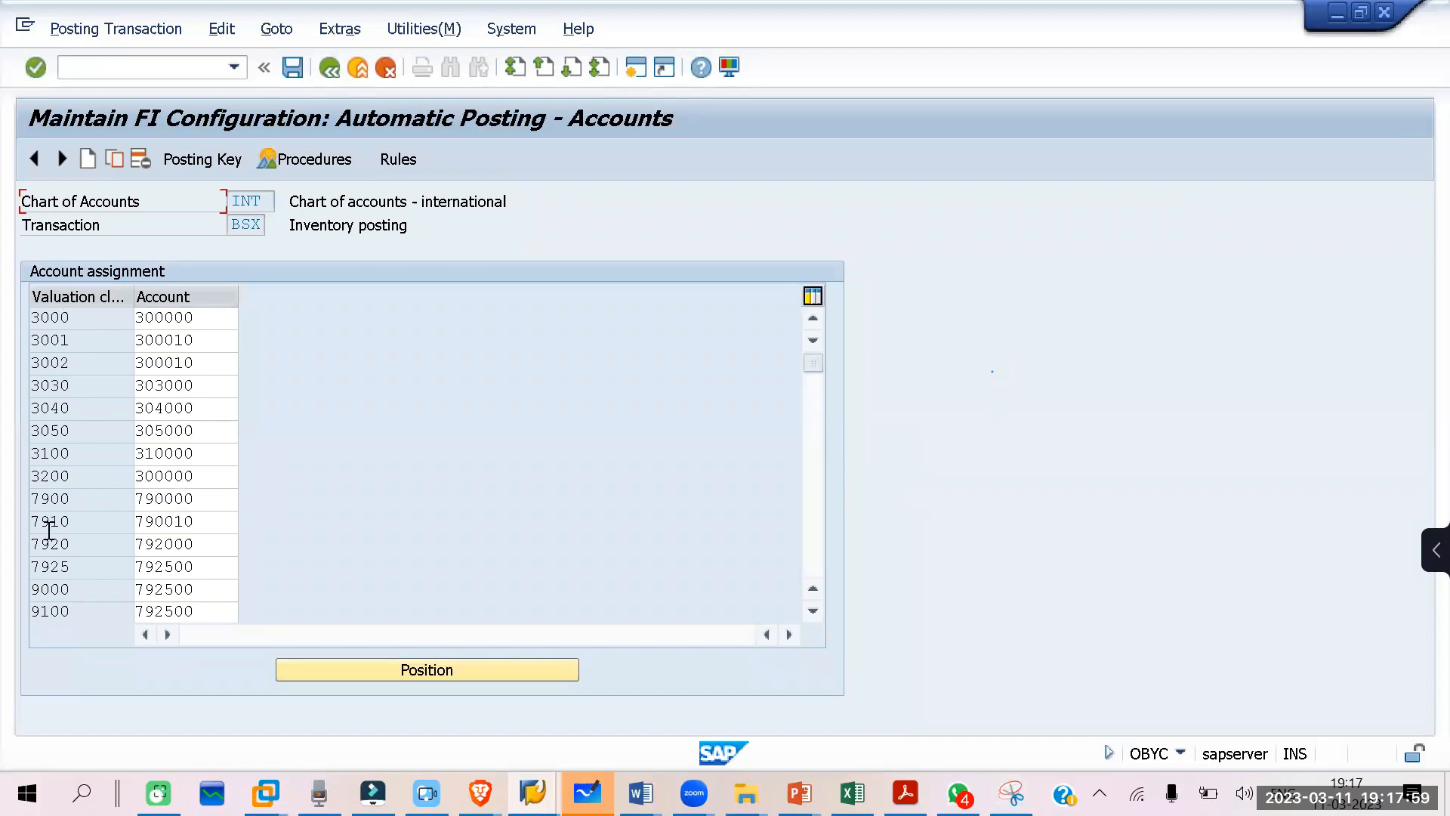
Step: Look through the BSX account assignments and examine the account assigned to valuation class 3000
scroll(71, 531, down, 3)
scroll(69, 528, down, 2)
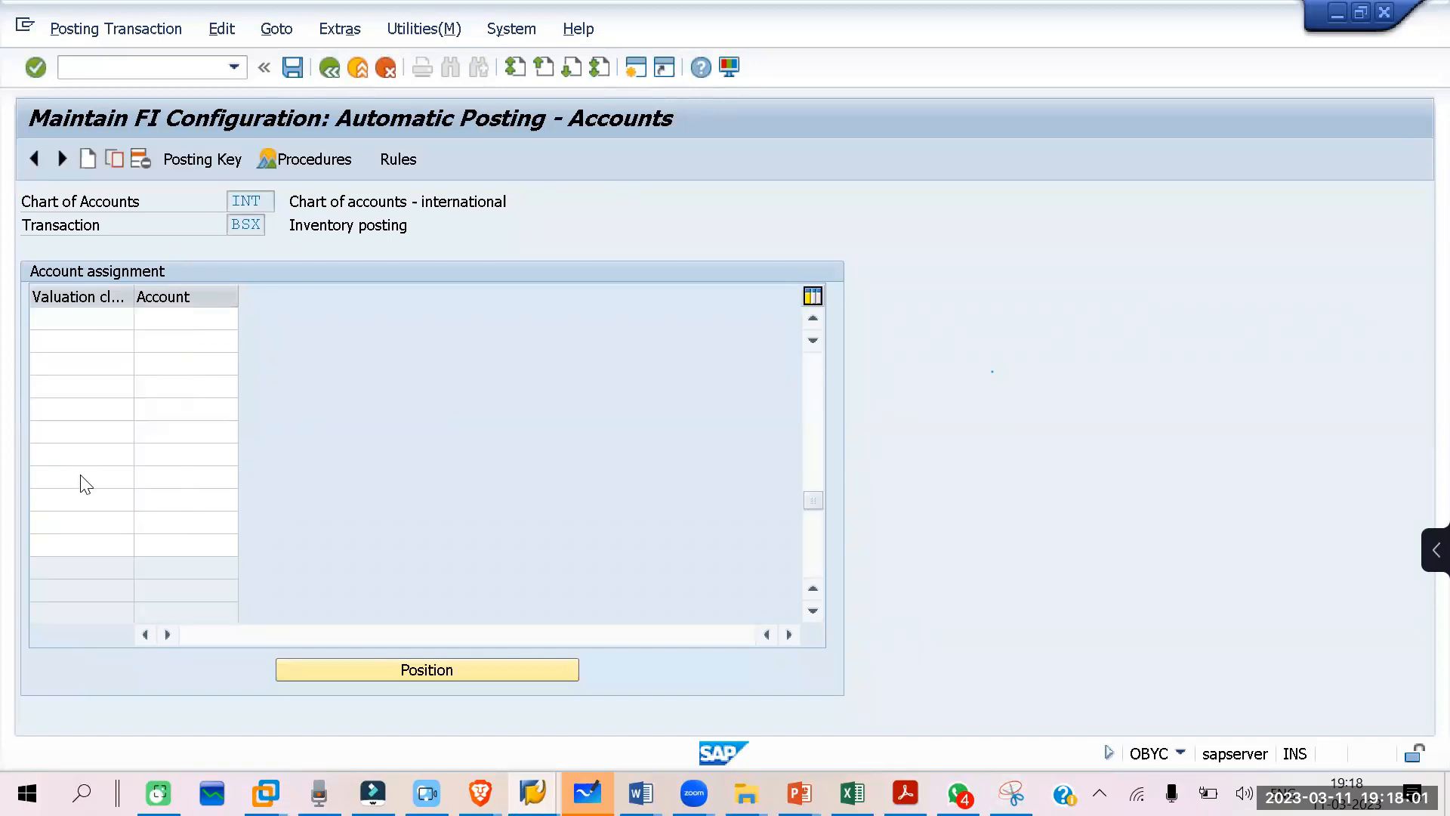
scroll(83, 476, up, 1)
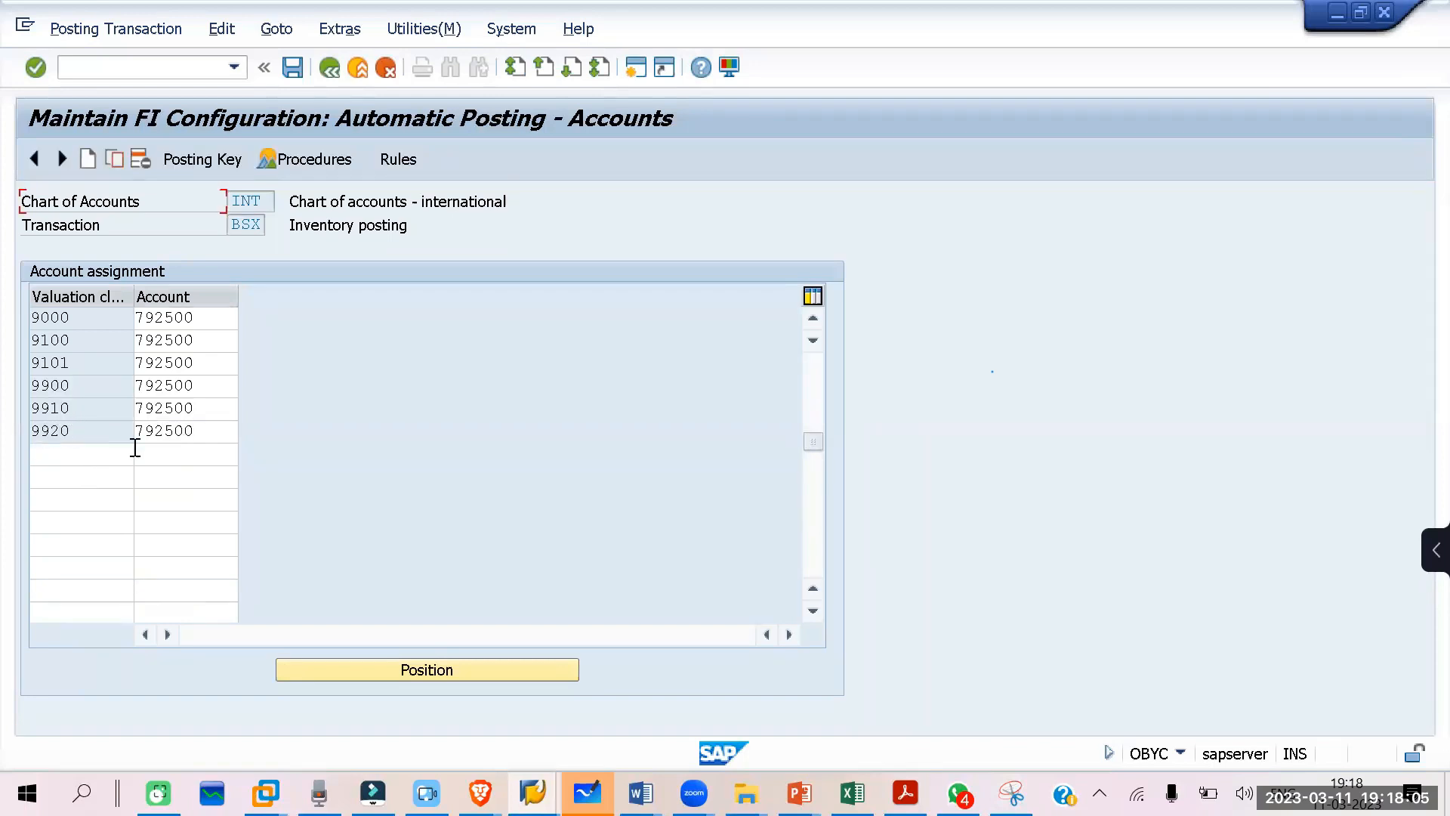
scroll(88, 521, up, 3)
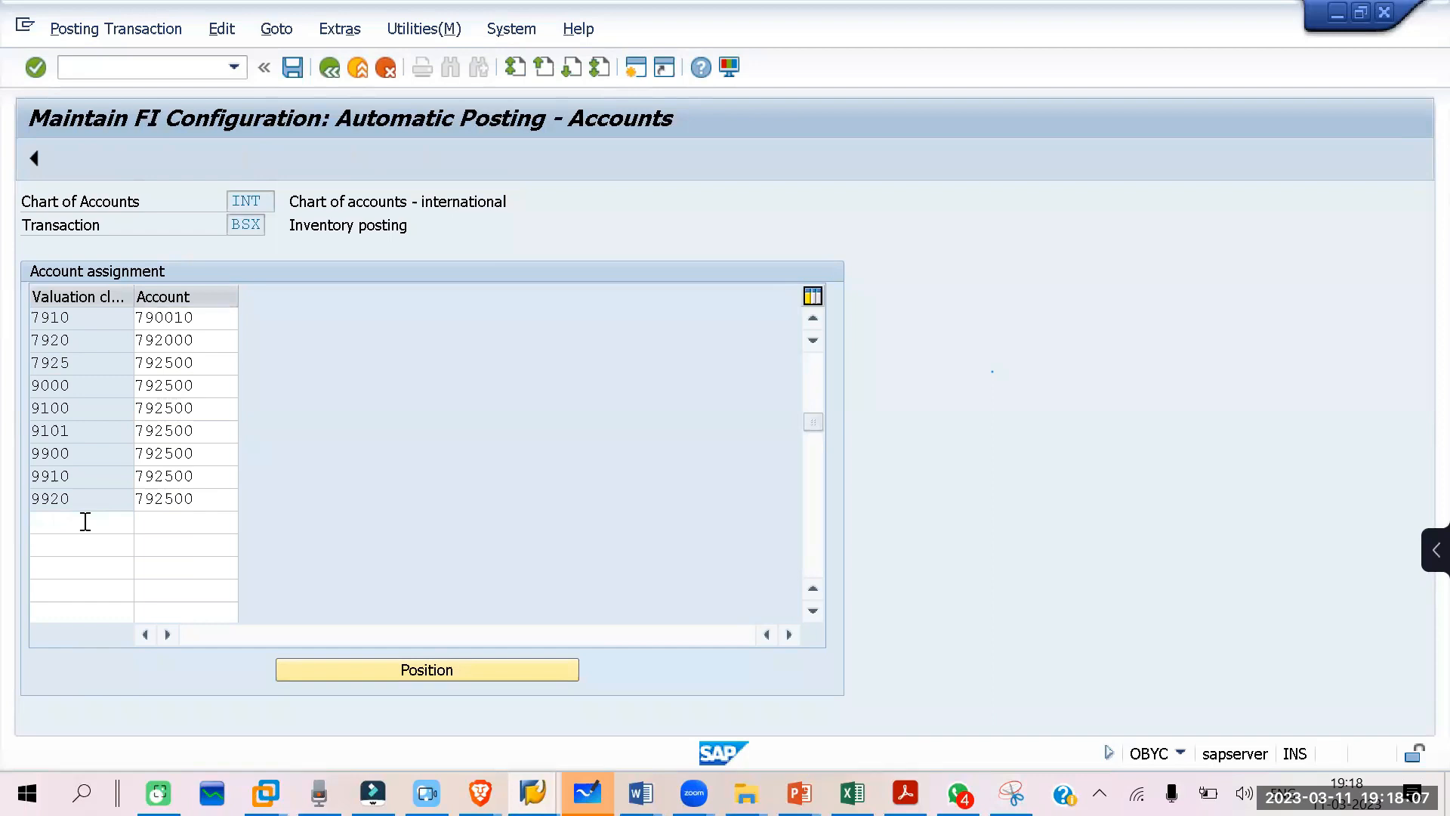
scroll(79, 423, up, 1)
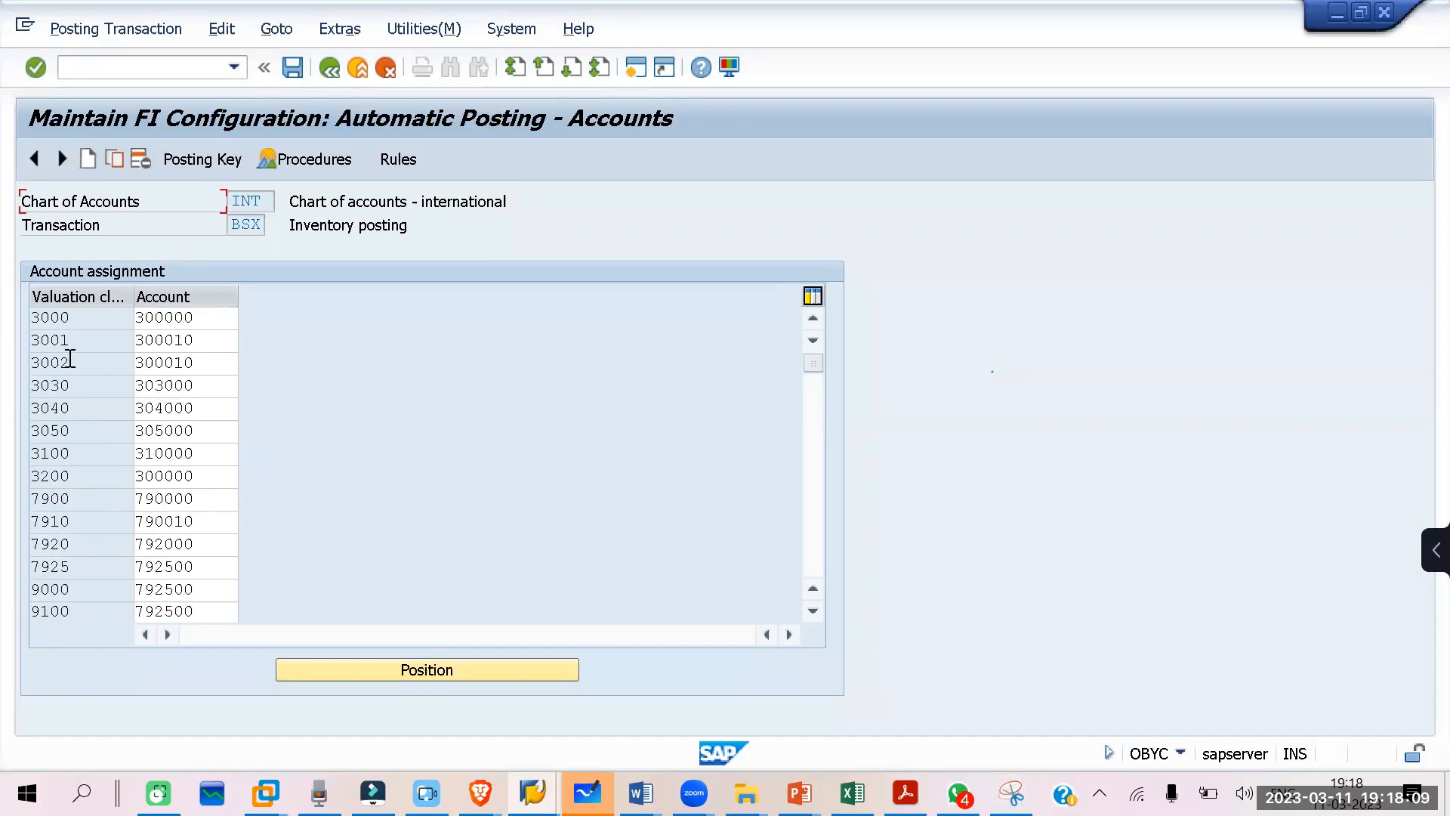
drag(81, 315, 13, 314)
drag(228, 319, 134, 319)
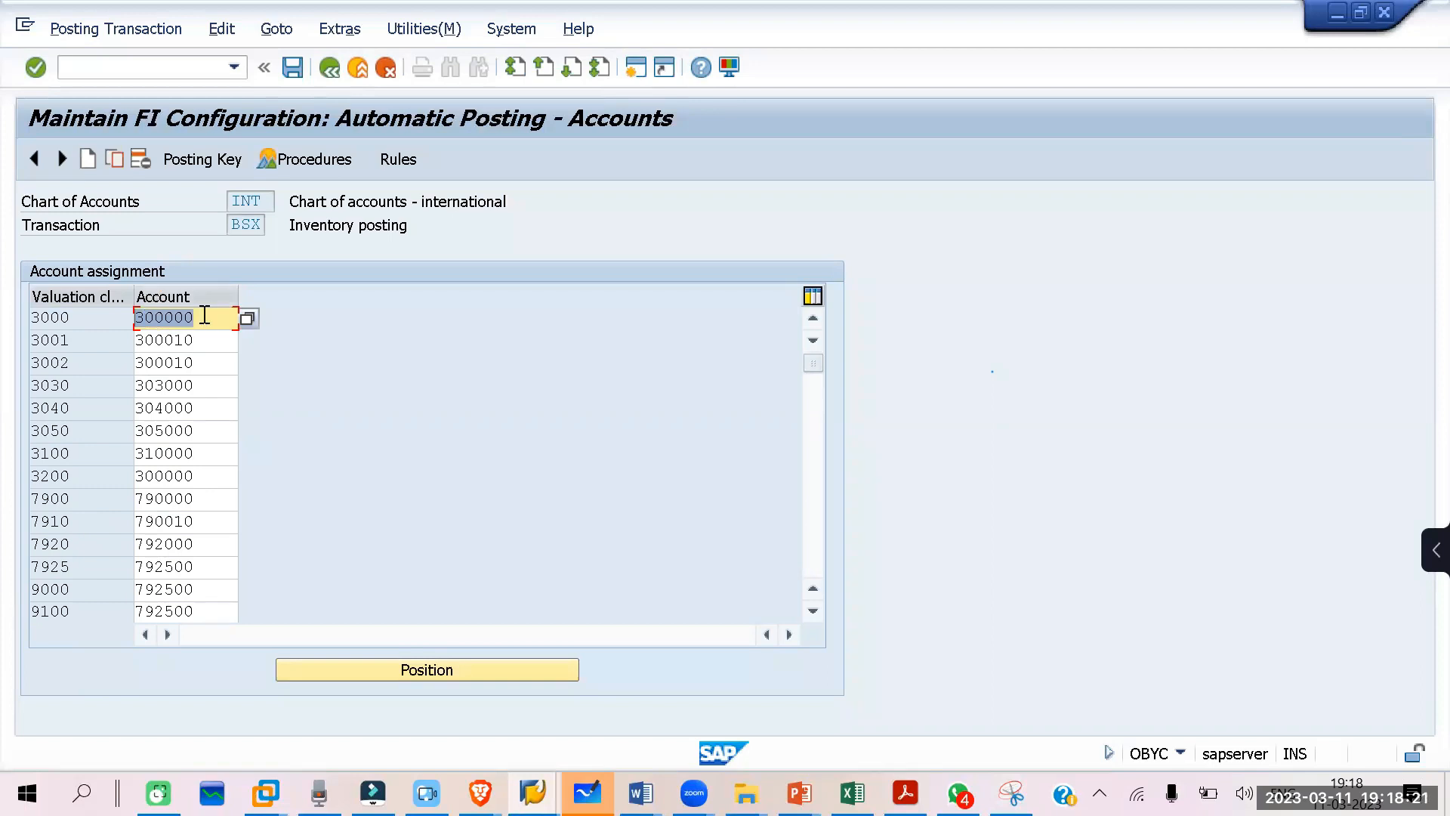
drag(82, 317, 31, 321)
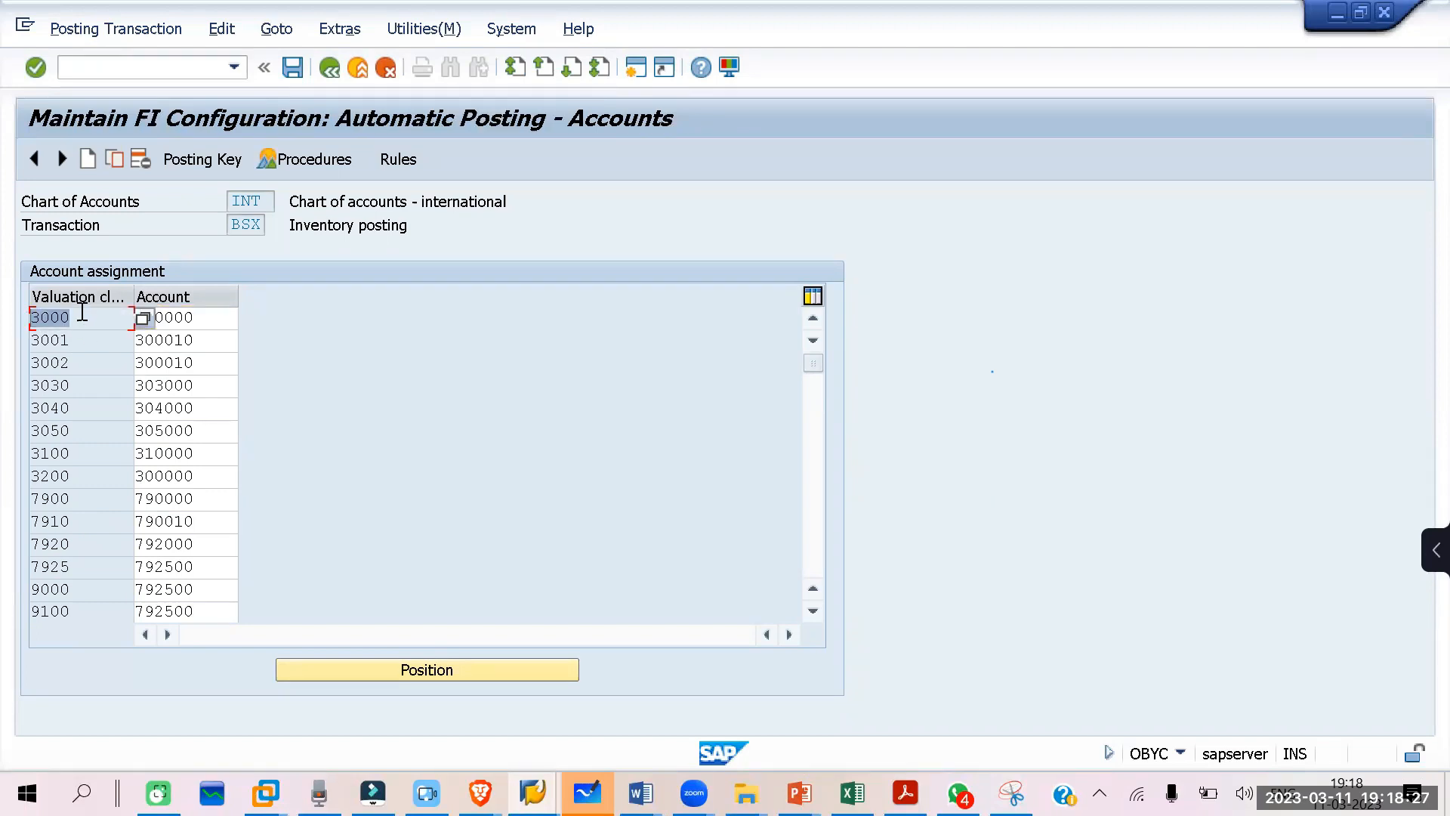
Step: Find valuation class 9920 in the BSX account assignments and examine its account
scroll(79, 477, down, 5)
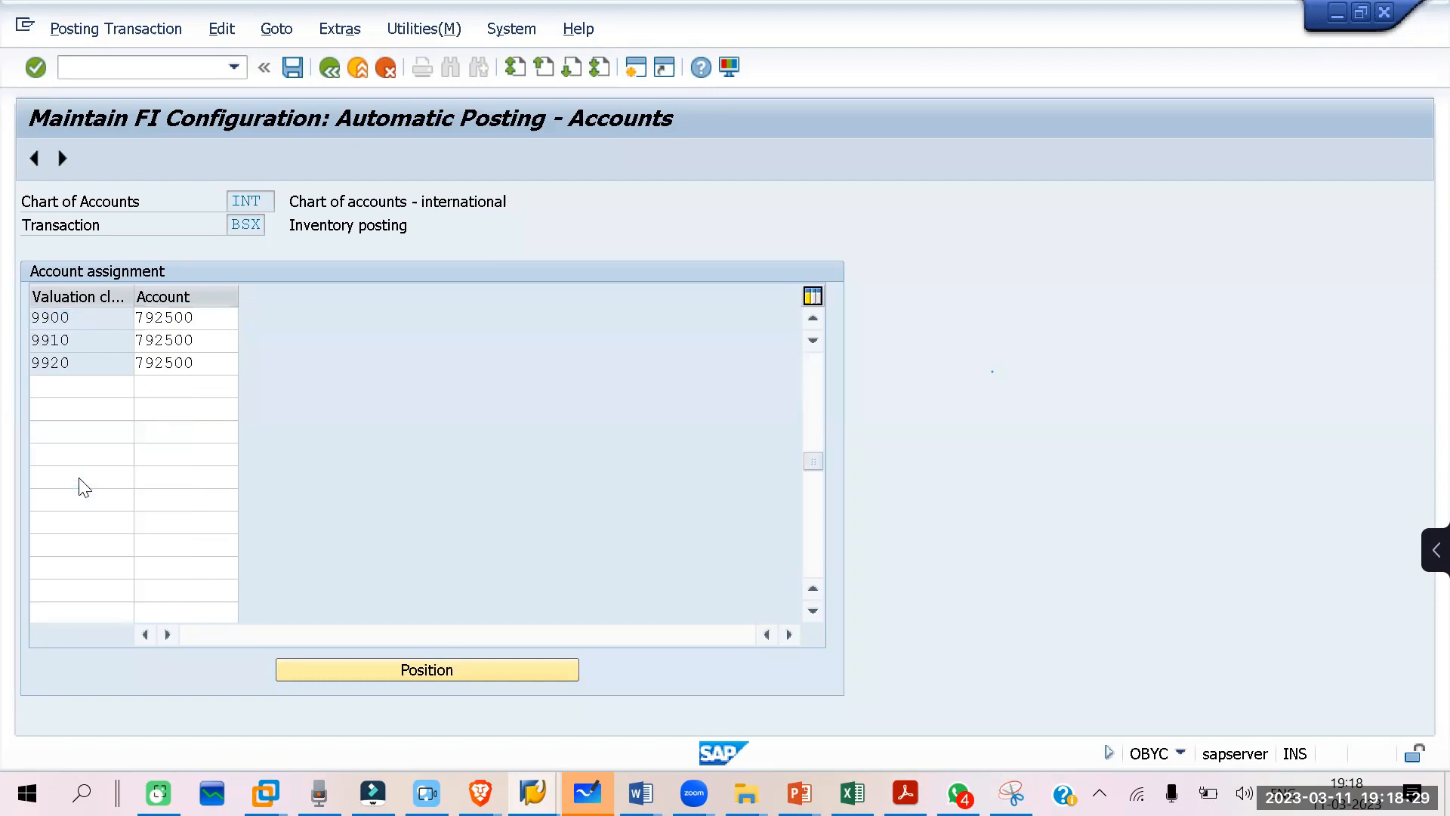
scroll(78, 477, down, 3)
scroll(79, 477, up, 3)
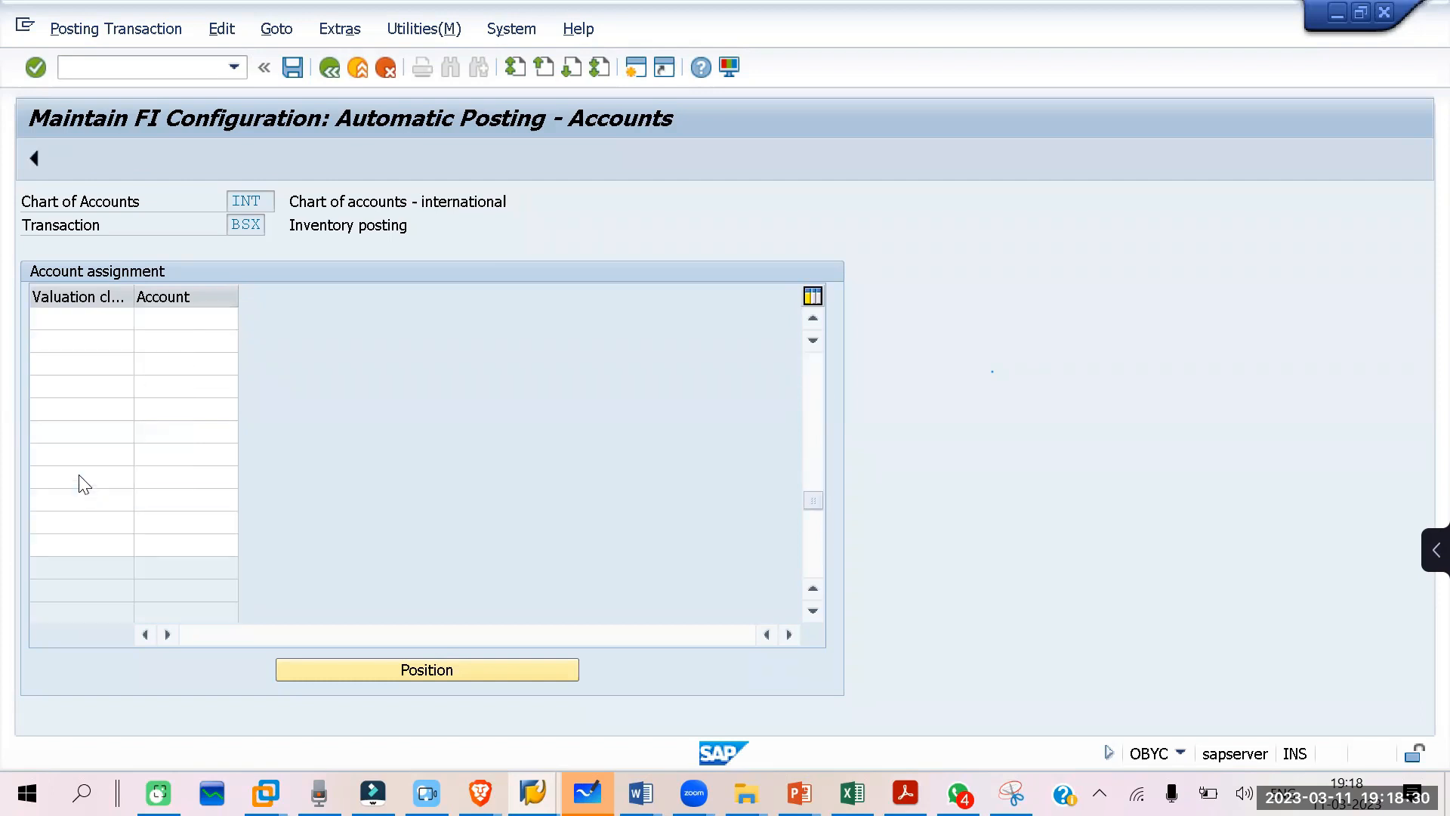
scroll(88, 400, up, 1)
click(76, 430)
drag(24, 430, 23, 427)
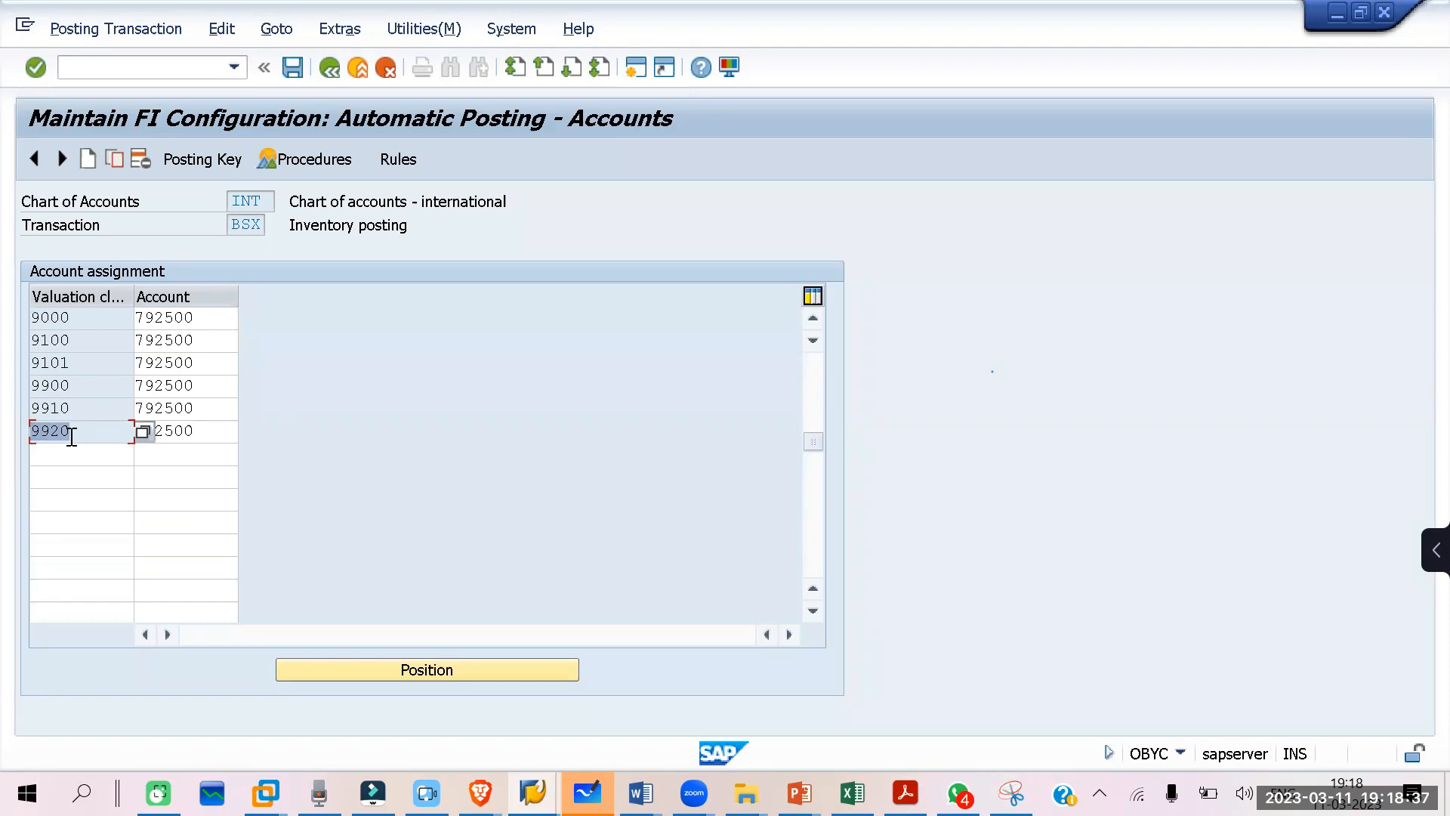
click(181, 431)
drag(219, 430, 33, 430)
double_click(194, 433)
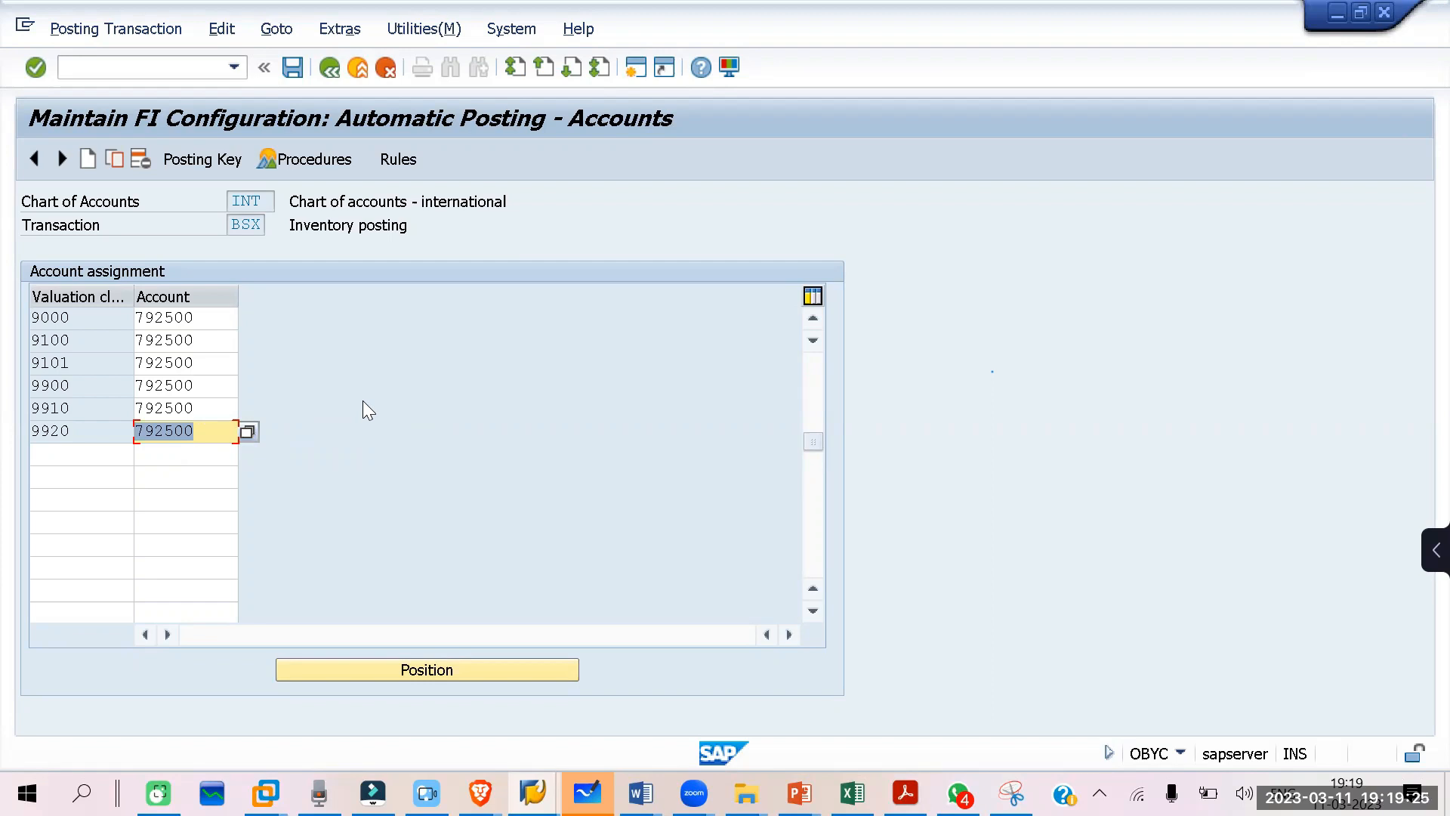
click(196, 434)
drag(196, 434, 121, 437)
click(568, 233)
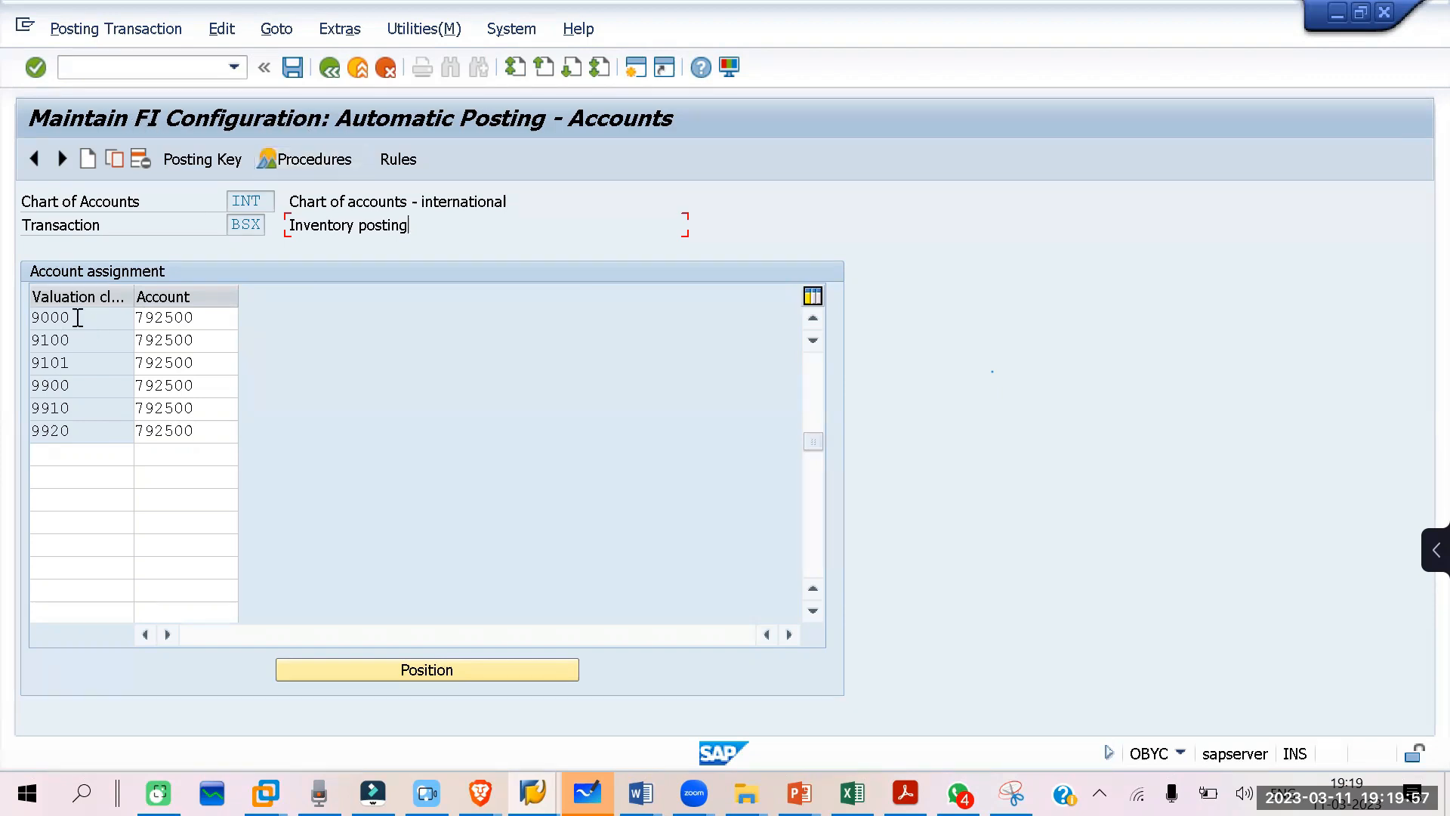
Step: Examine valuation class 9000 and the account assigned to it for inventory posting
drag(71, 317, 10, 331)
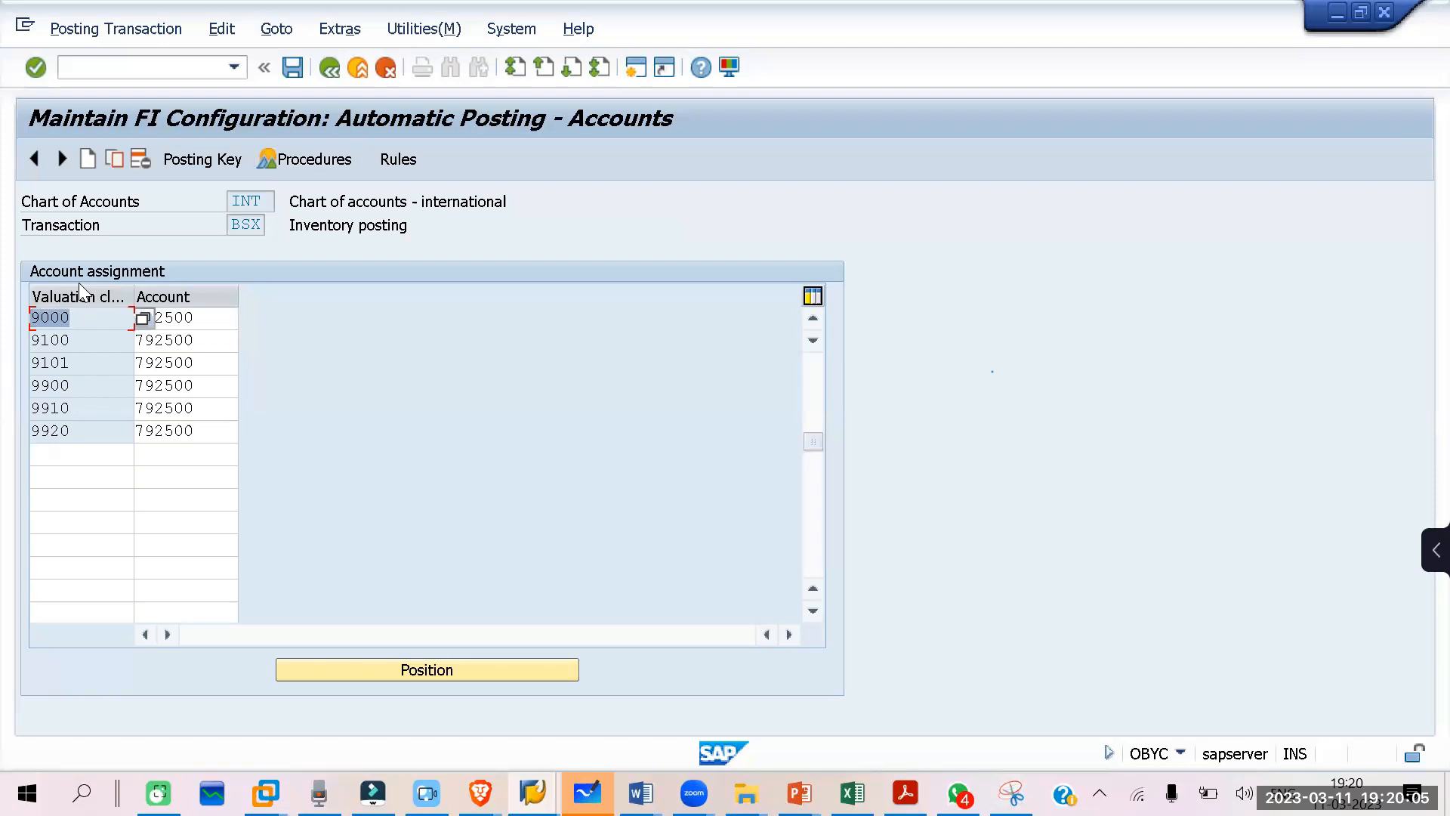
click(96, 321)
drag(86, 321, 18, 319)
drag(203, 316, 119, 317)
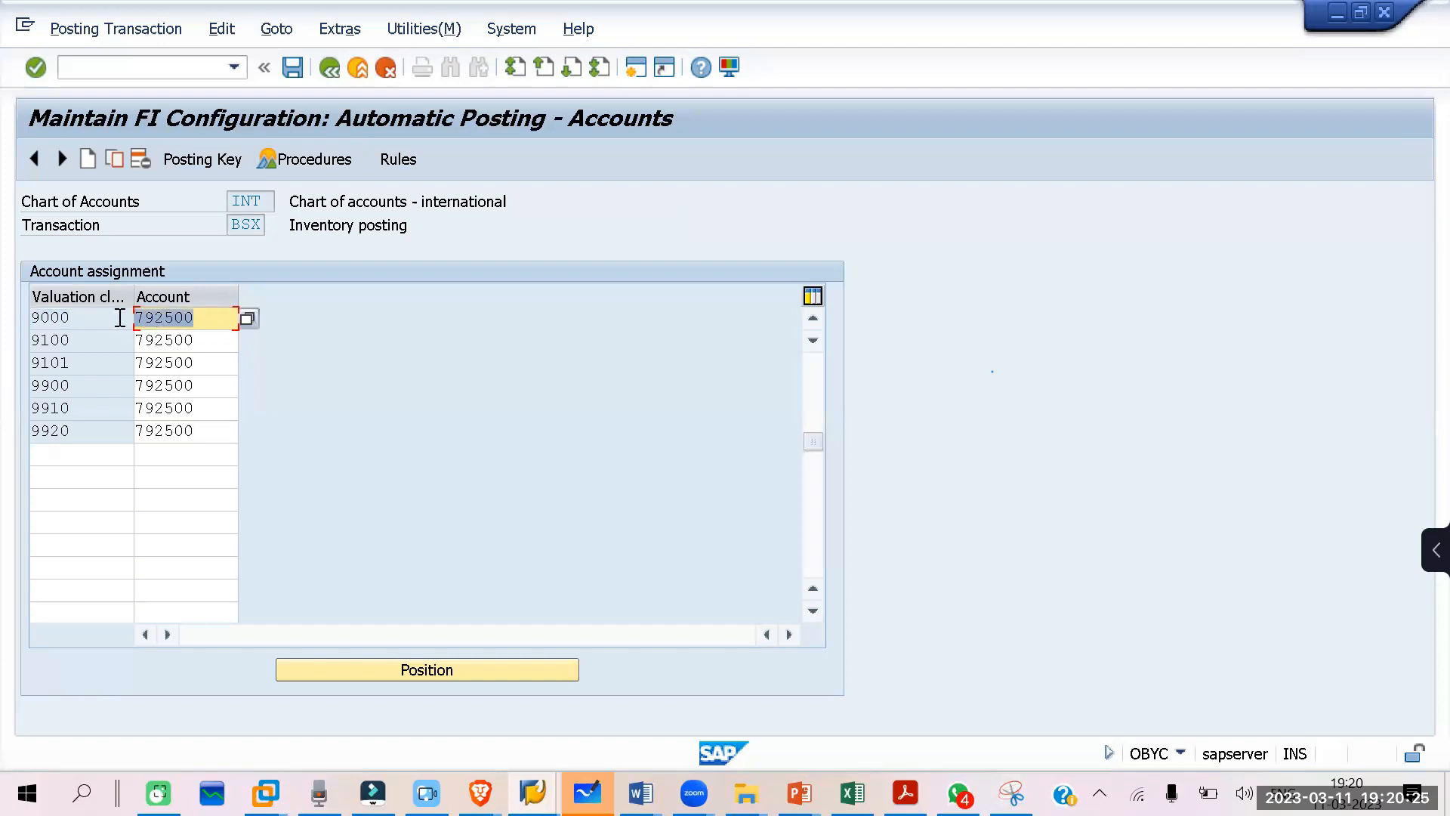
Step: Compare the account category reference overview with the account assigned to valuation class 9000 in the BSX inventory posting settings
drag(200, 318, 126, 317)
click(593, 786)
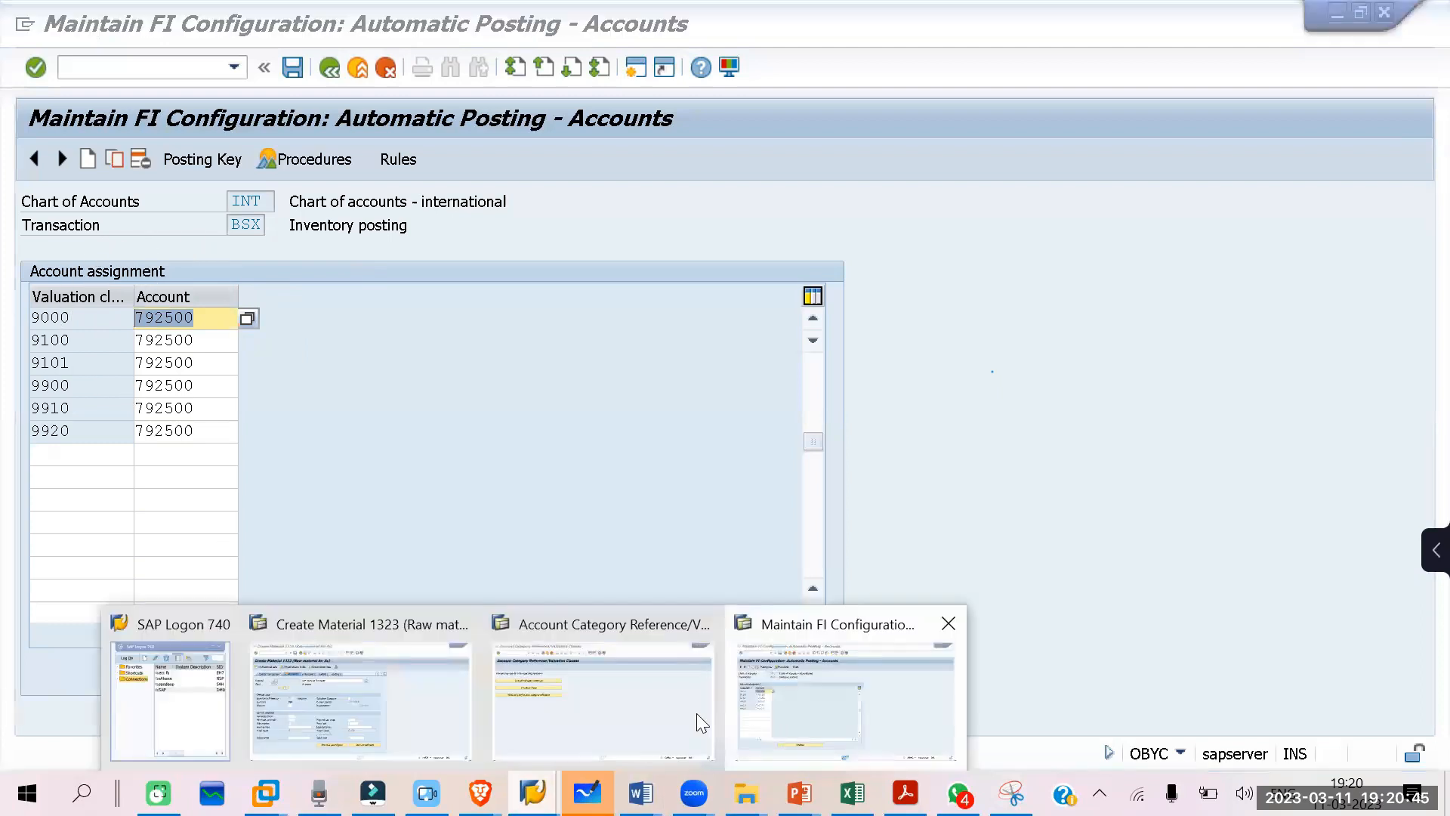
click(697, 713)
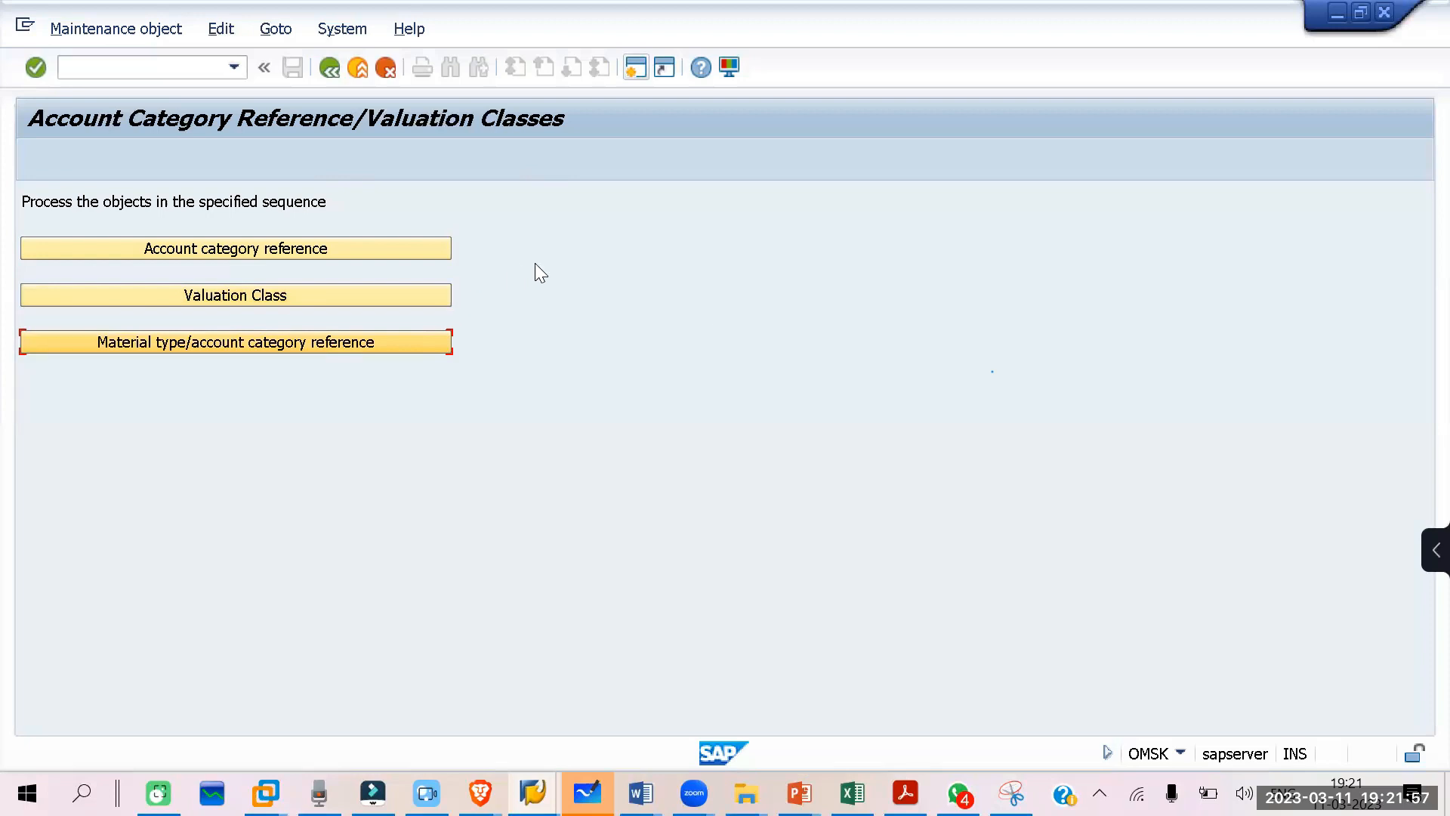
mouse_move(588, 793)
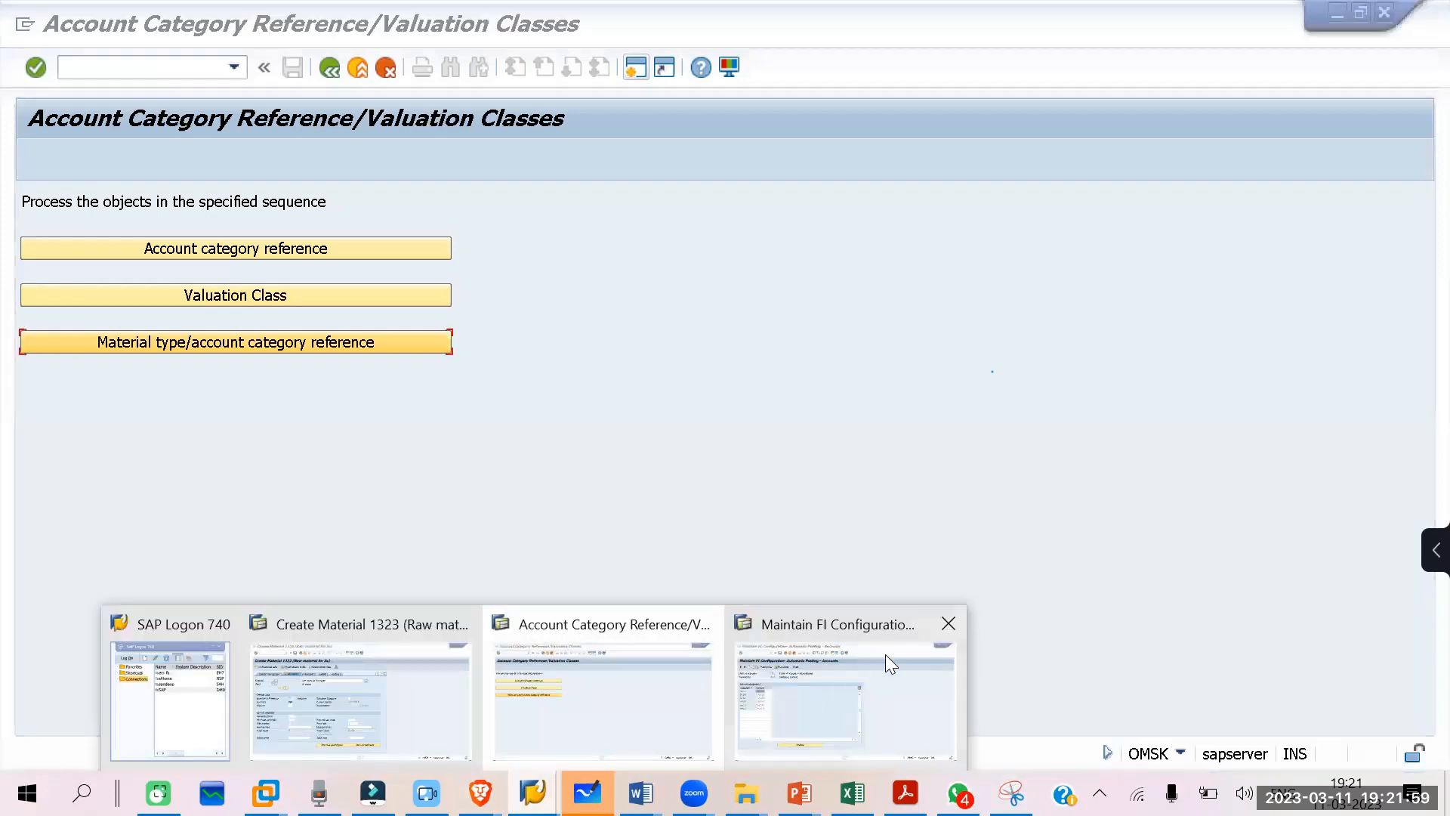
click(885, 654)
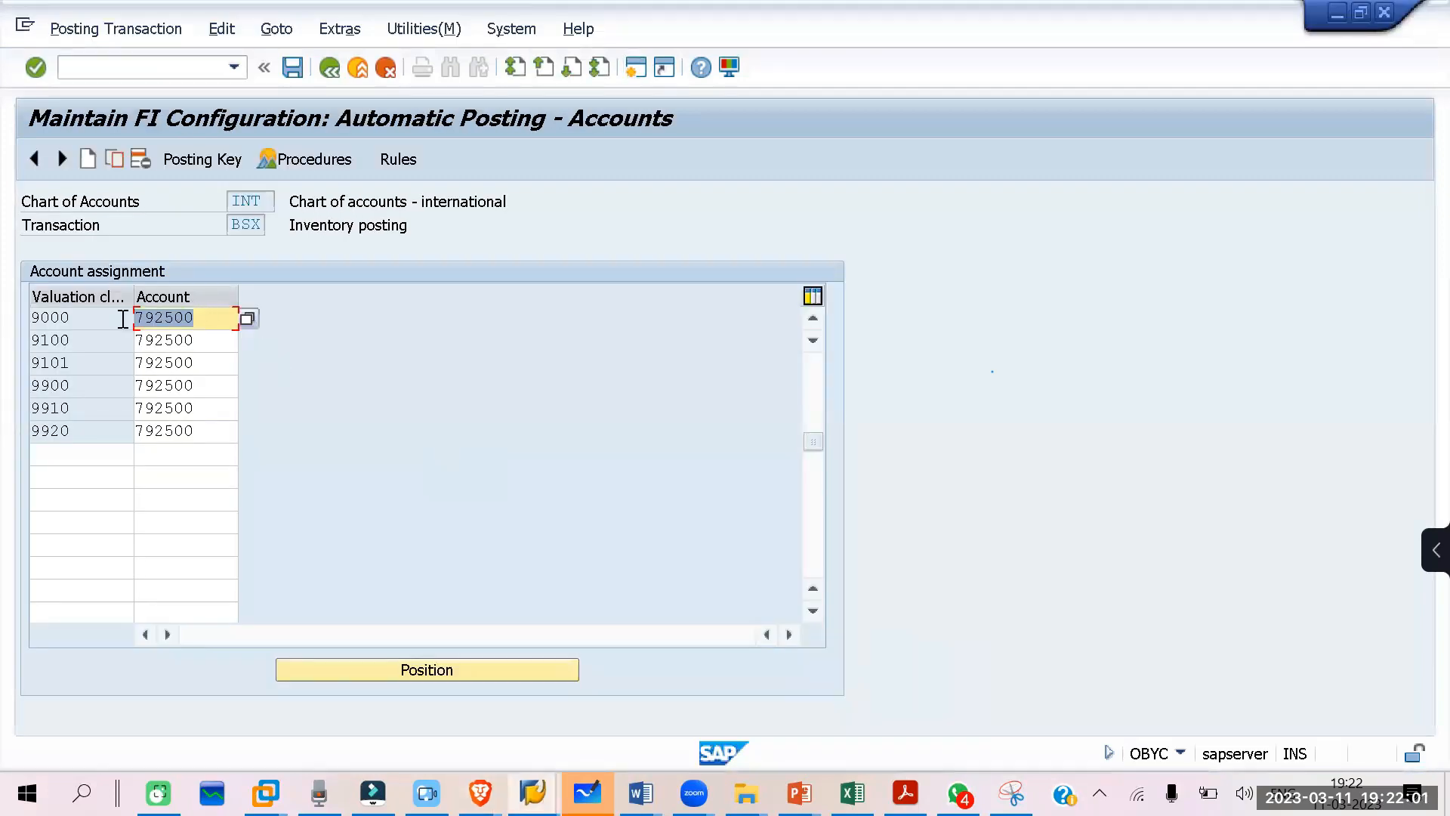
drag(81, 316, 13, 314)
double_click(211, 318)
click(408, 325)
Step: Start MIGO in a new session and display the first listed material document, the receipt of TYRE FOR SAFARI
key(ctrl+n)
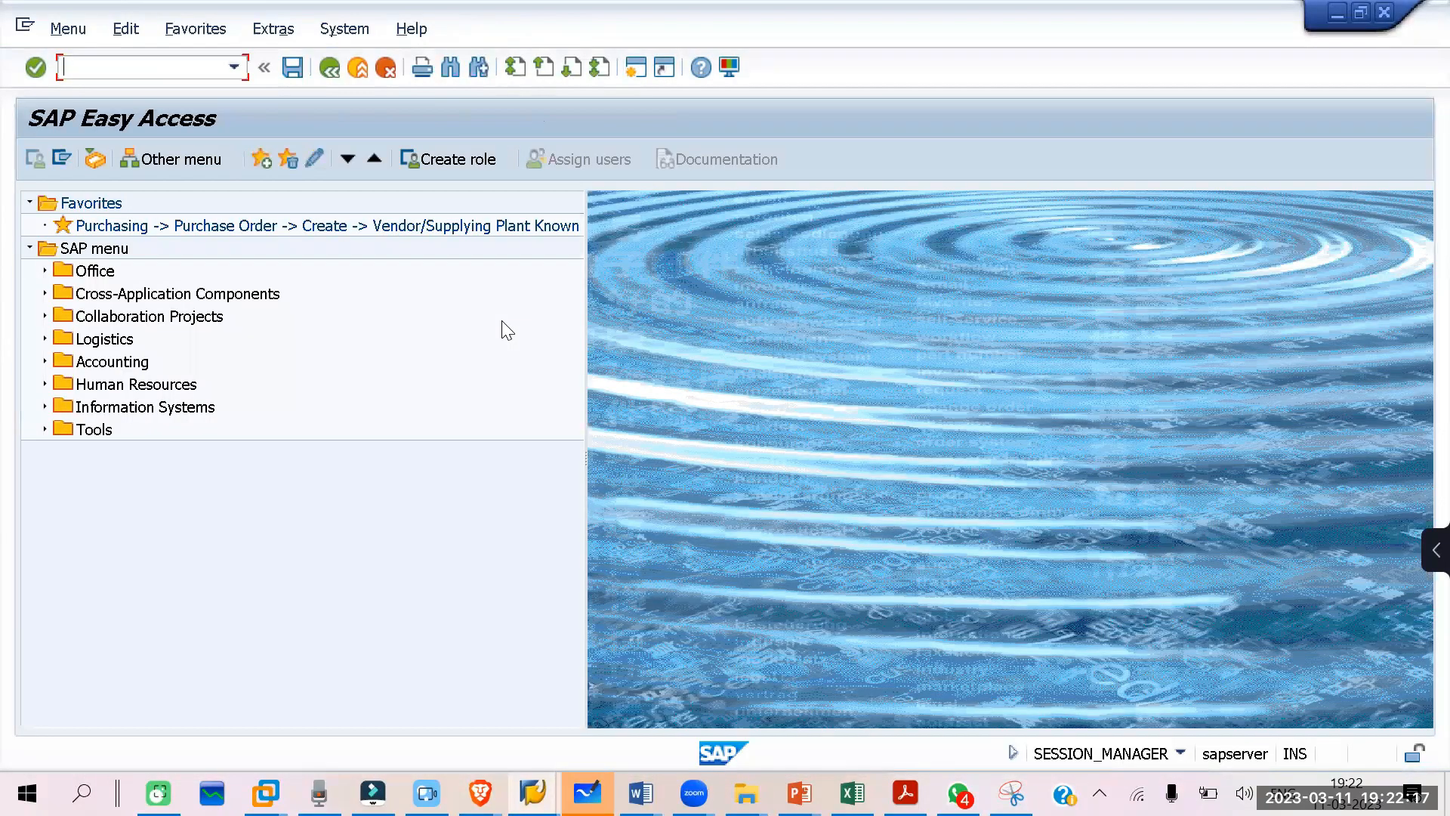
text(MIGO)
key(Return)
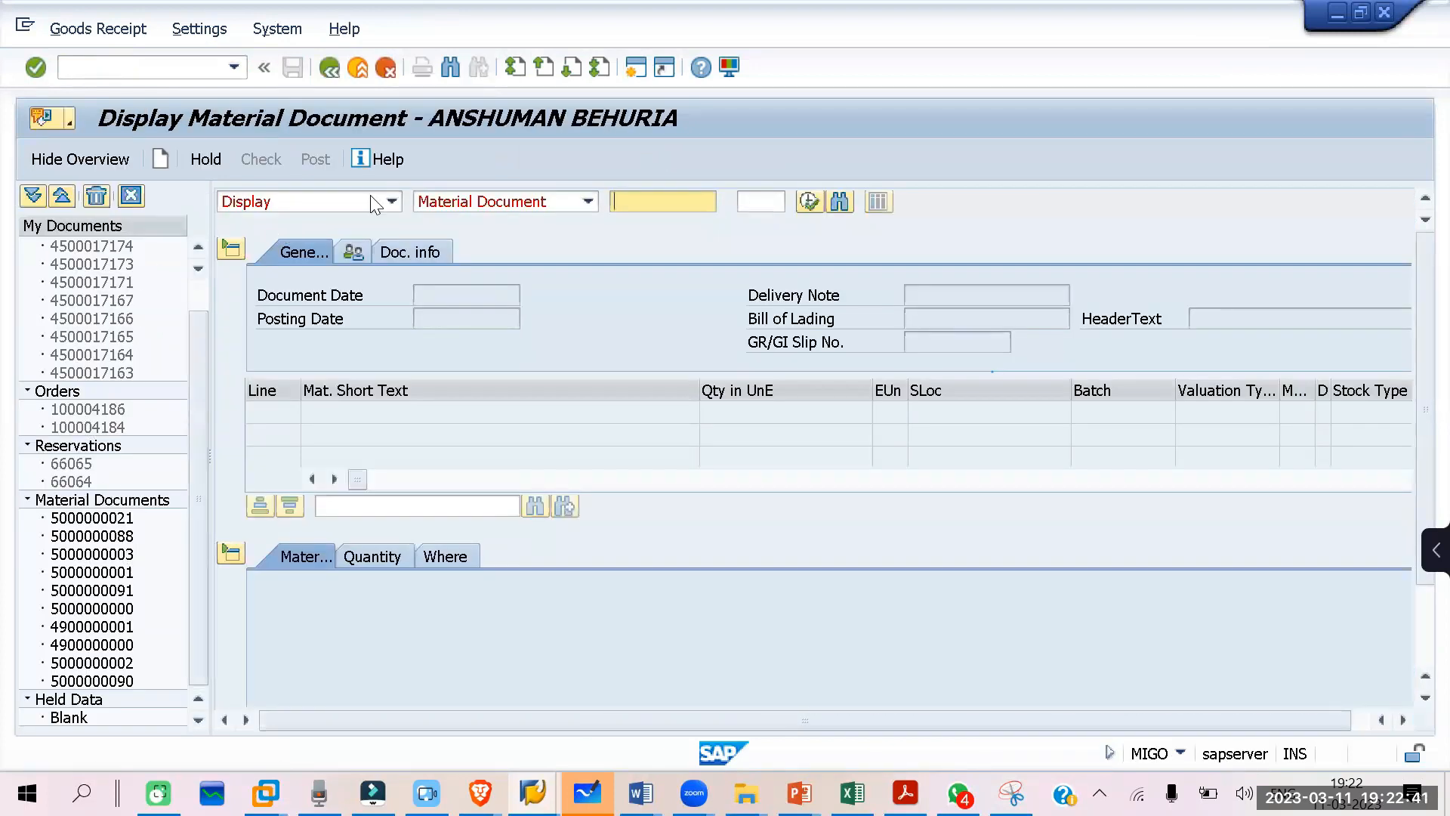
double_click(98, 520)
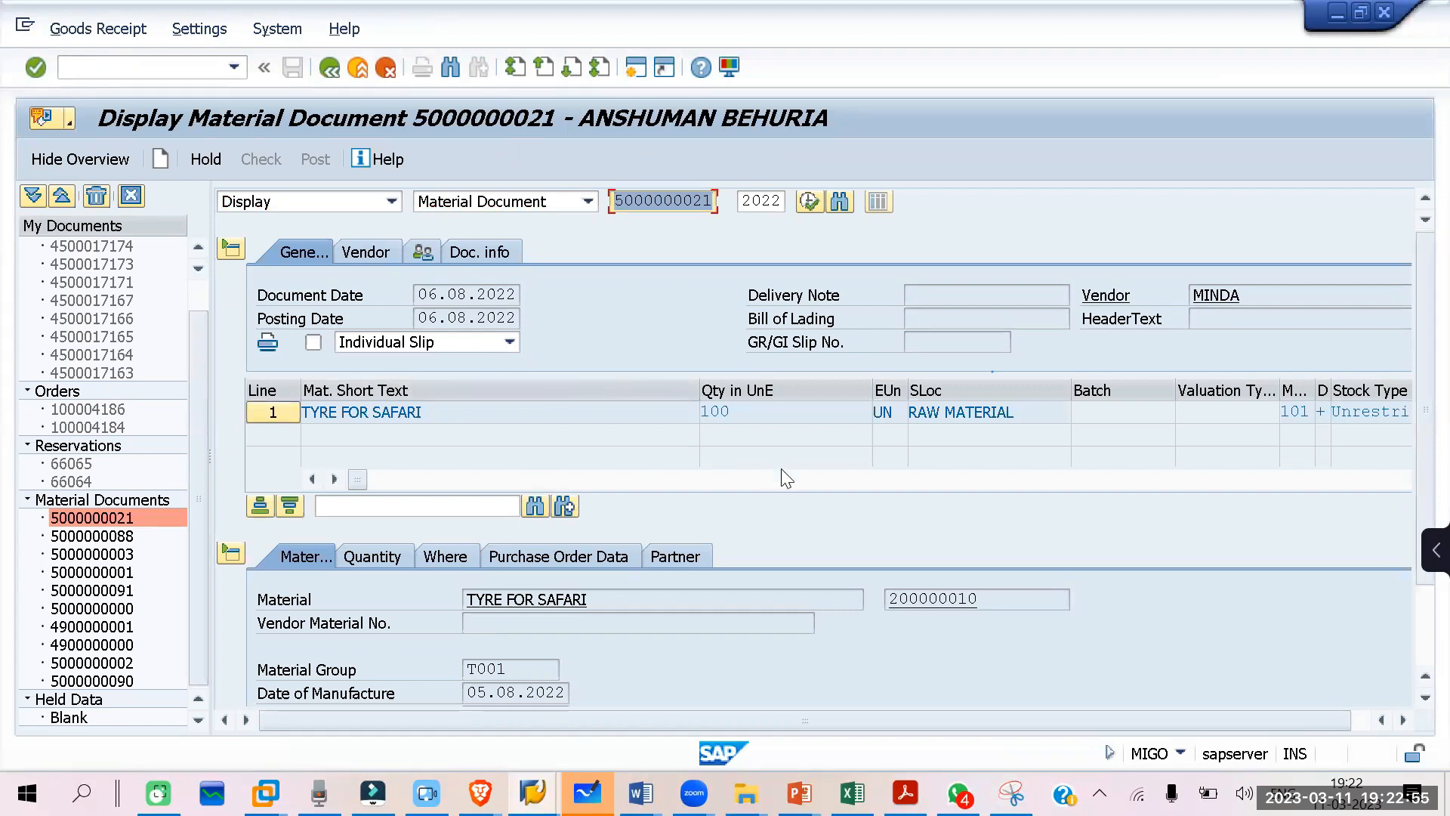
Step: Open the accounting document behind the goods receipt from its FI documents and examine the account in the first line item
click(487, 253)
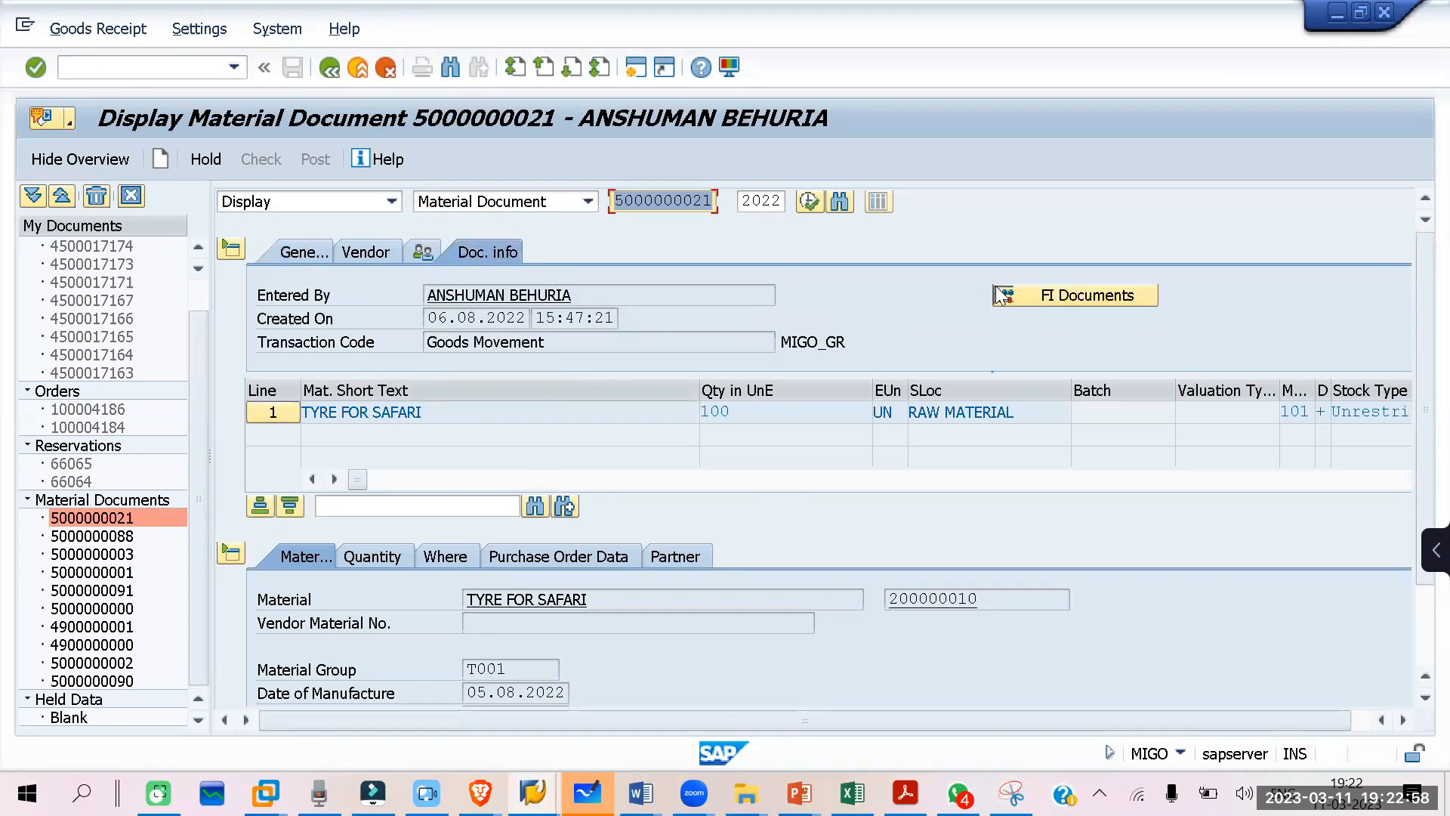
click(1092, 294)
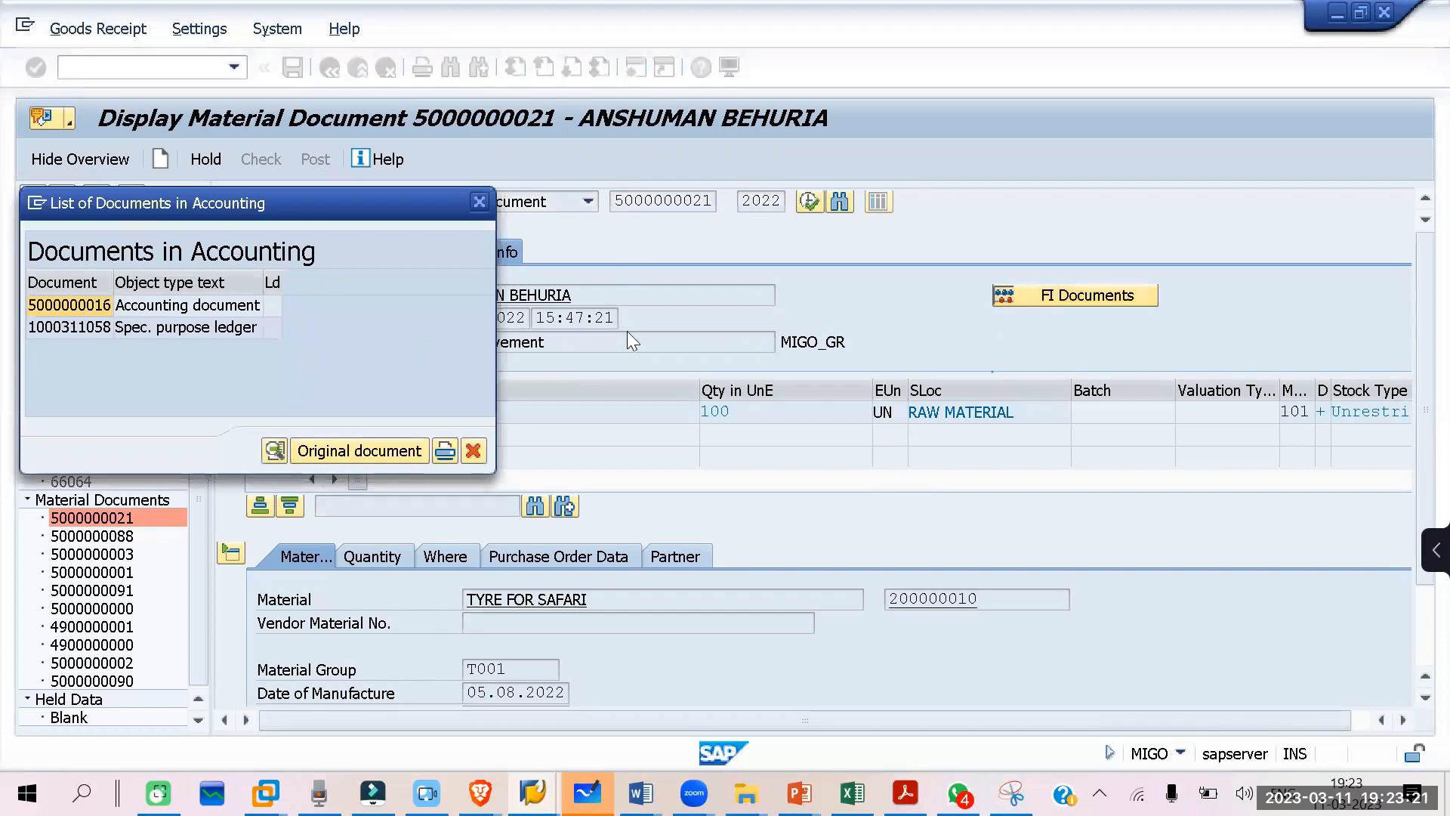
double_click(56, 305)
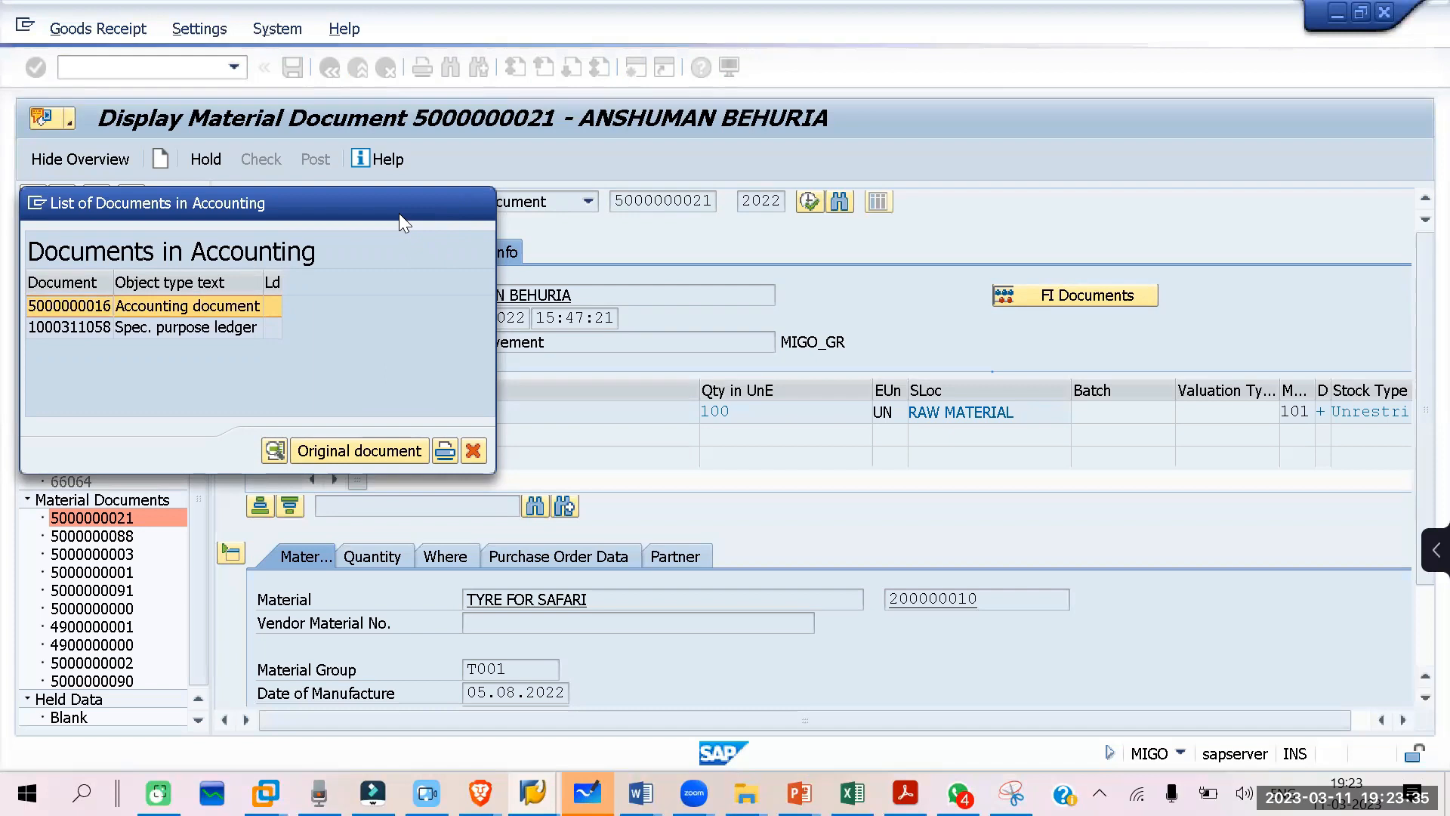
double_click(76, 309)
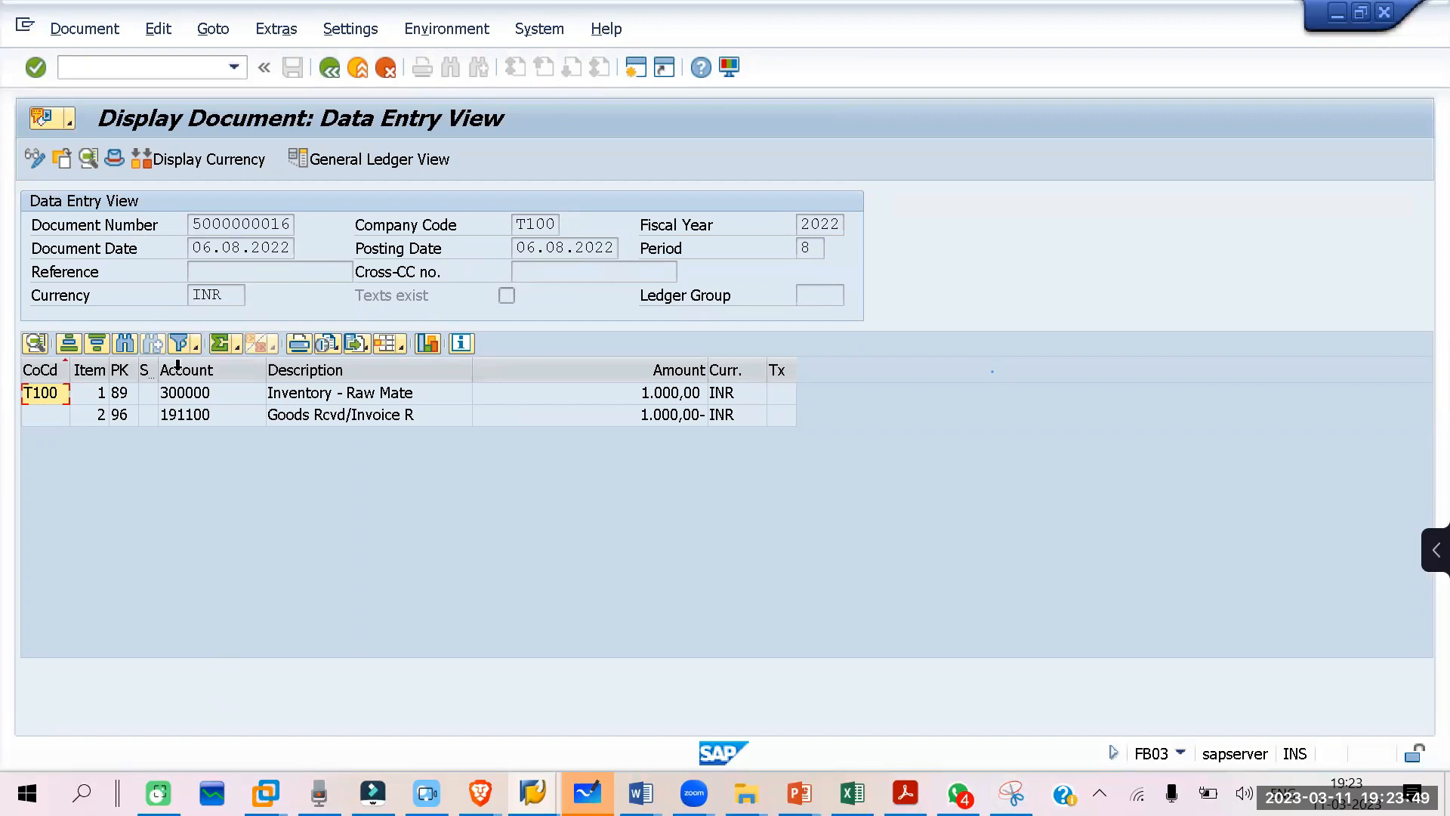
click(217, 394)
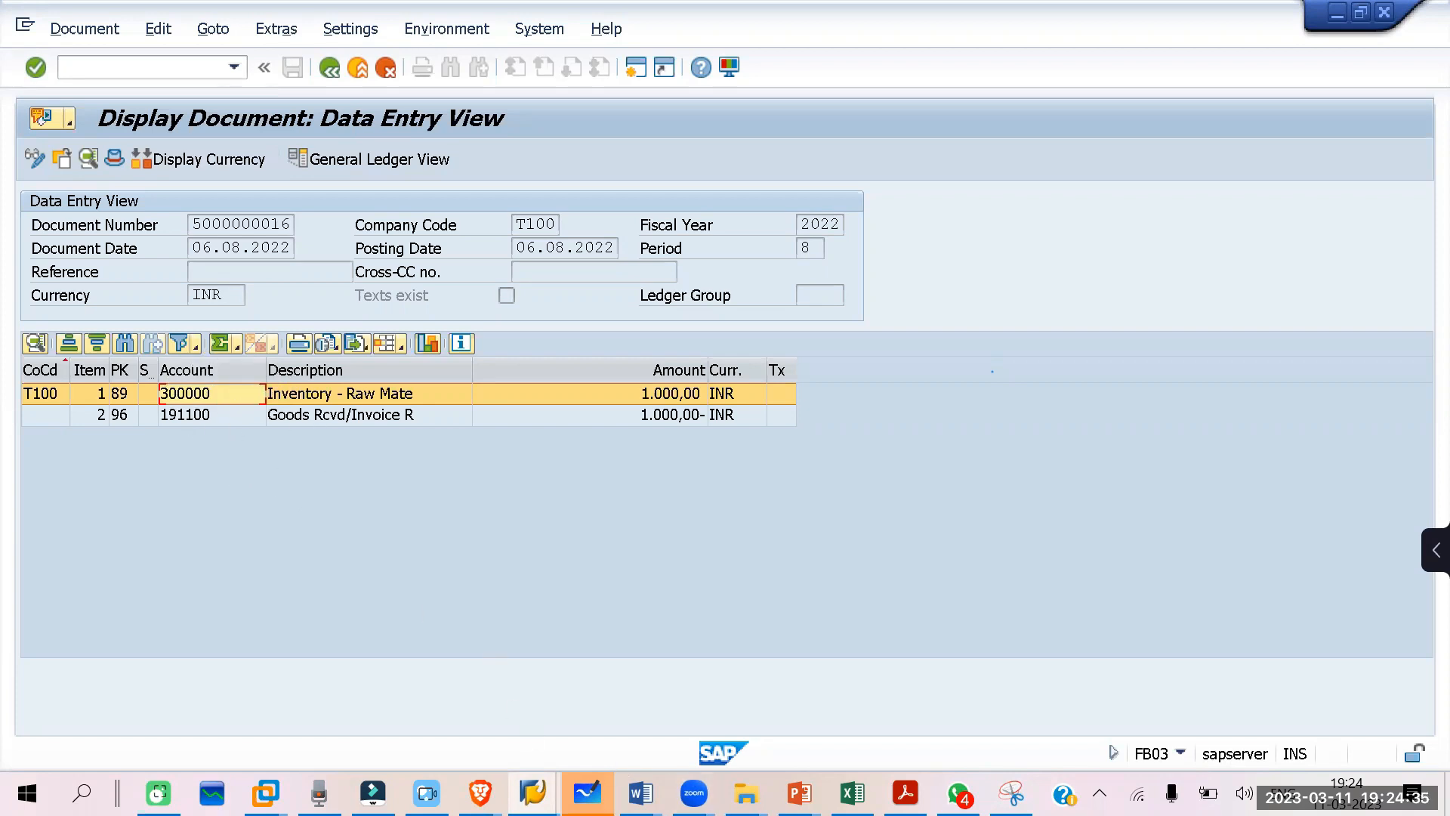
Step: Return to the BSX account assignments and the account category reference overview to relate them to the goods receipt posting
click(533, 793)
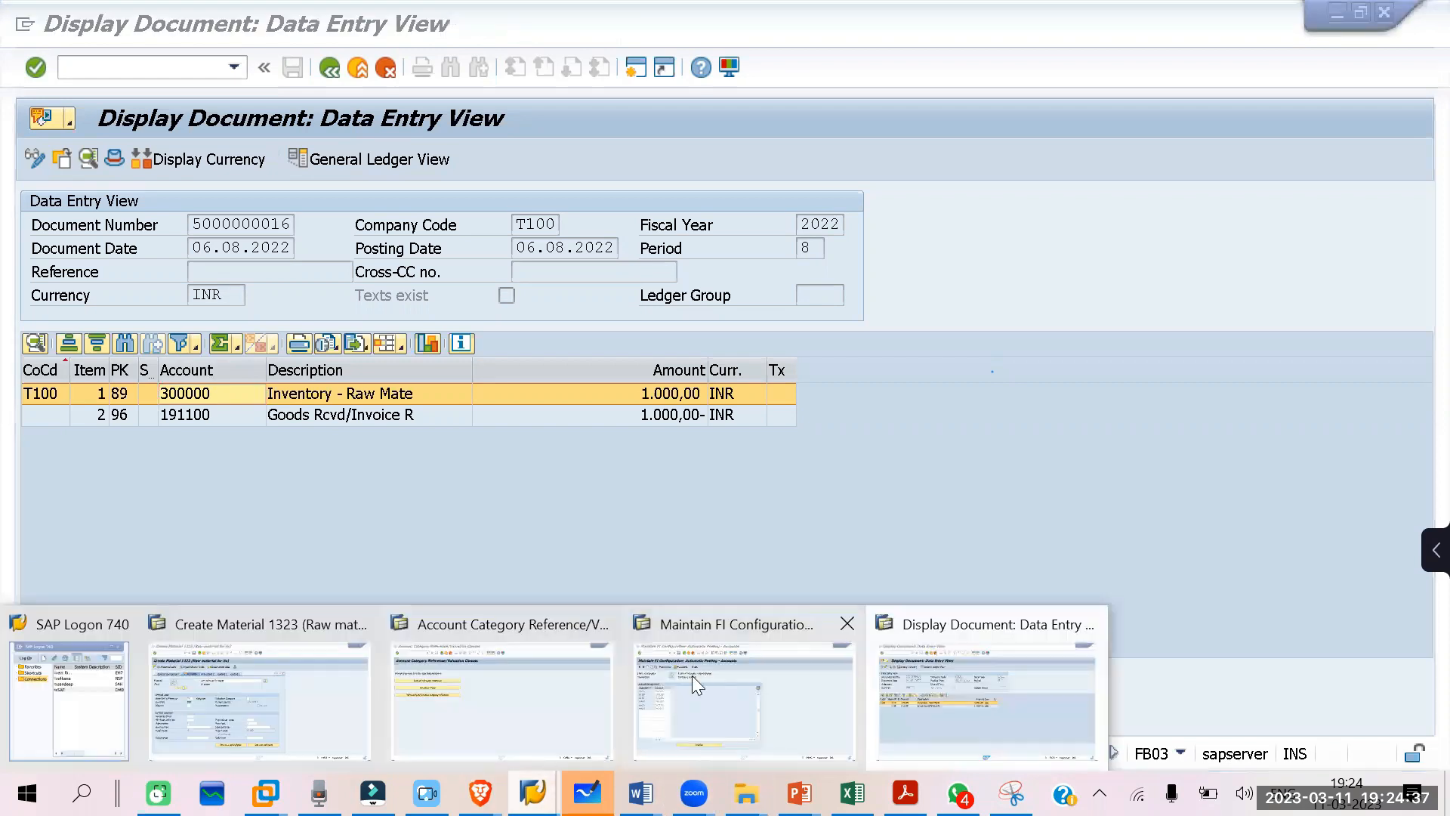
click(801, 696)
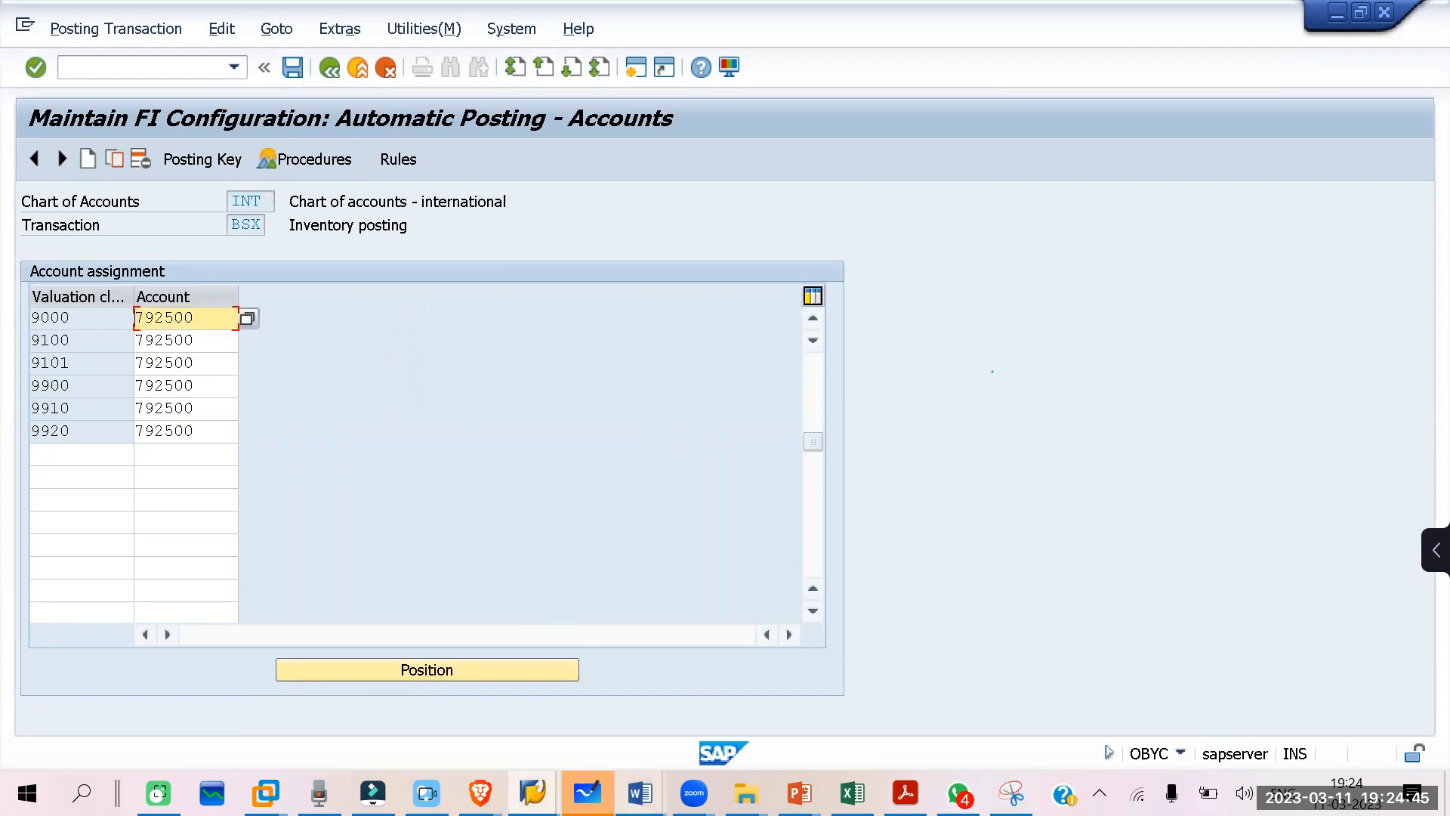
mouse_move(587, 793)
click(512, 684)
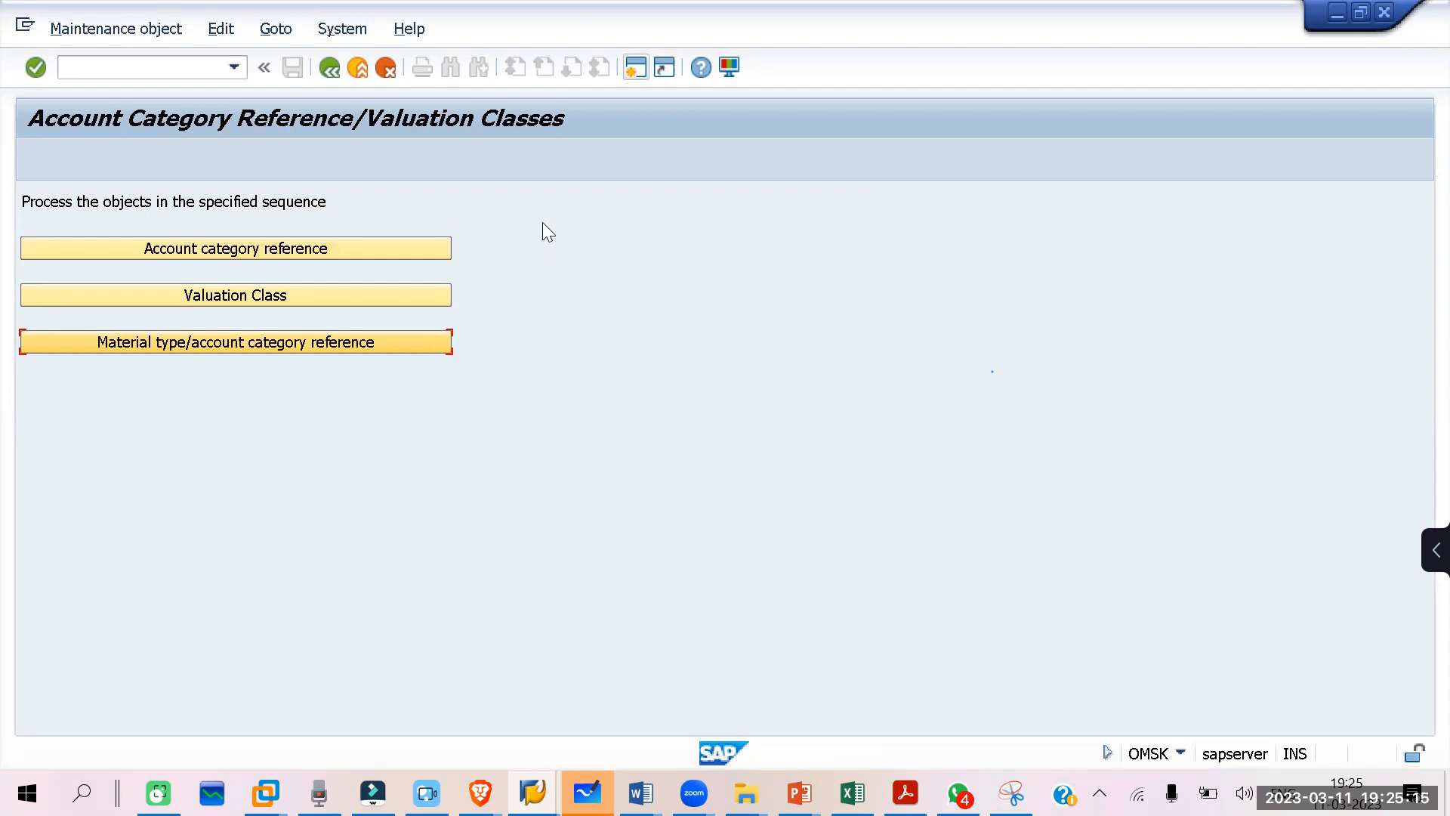
Step: Annotate the overview with arrows linking material type, account category reference and valuation class, and clear the drawings
click(533, 70)
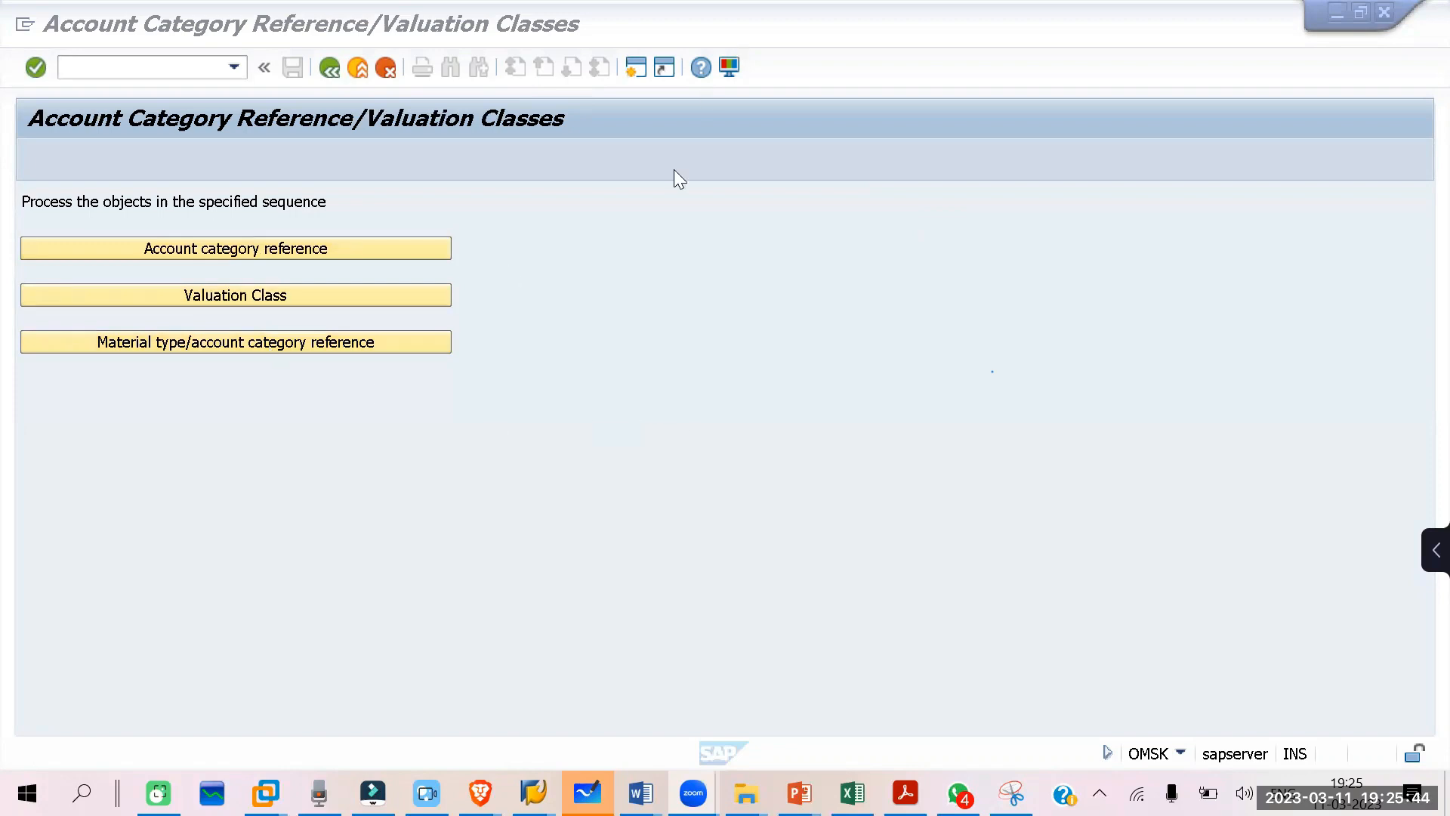
mouse_move(446, 346)
mouse_down()
mouse_move(495, 300)
mouse_move(456, 287)
mouse_move(495, 285)
mouse_up()
mouse_move(124, 355)
mouse_down()
mouse_move(188, 408)
mouse_move(225, 355)
mouse_up()
drag(228, 358, 228, 373)
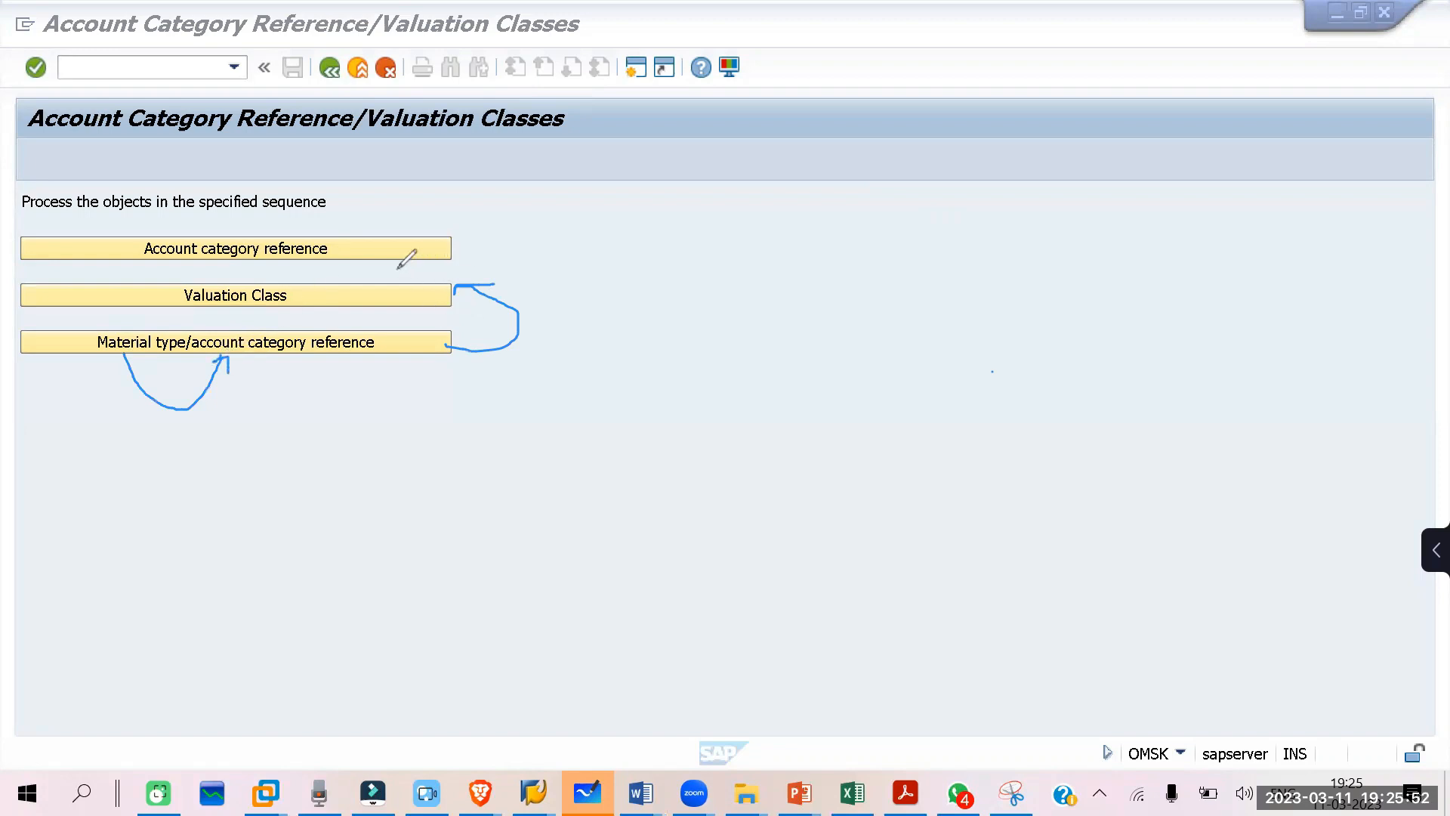
drag(452, 249, 453, 318)
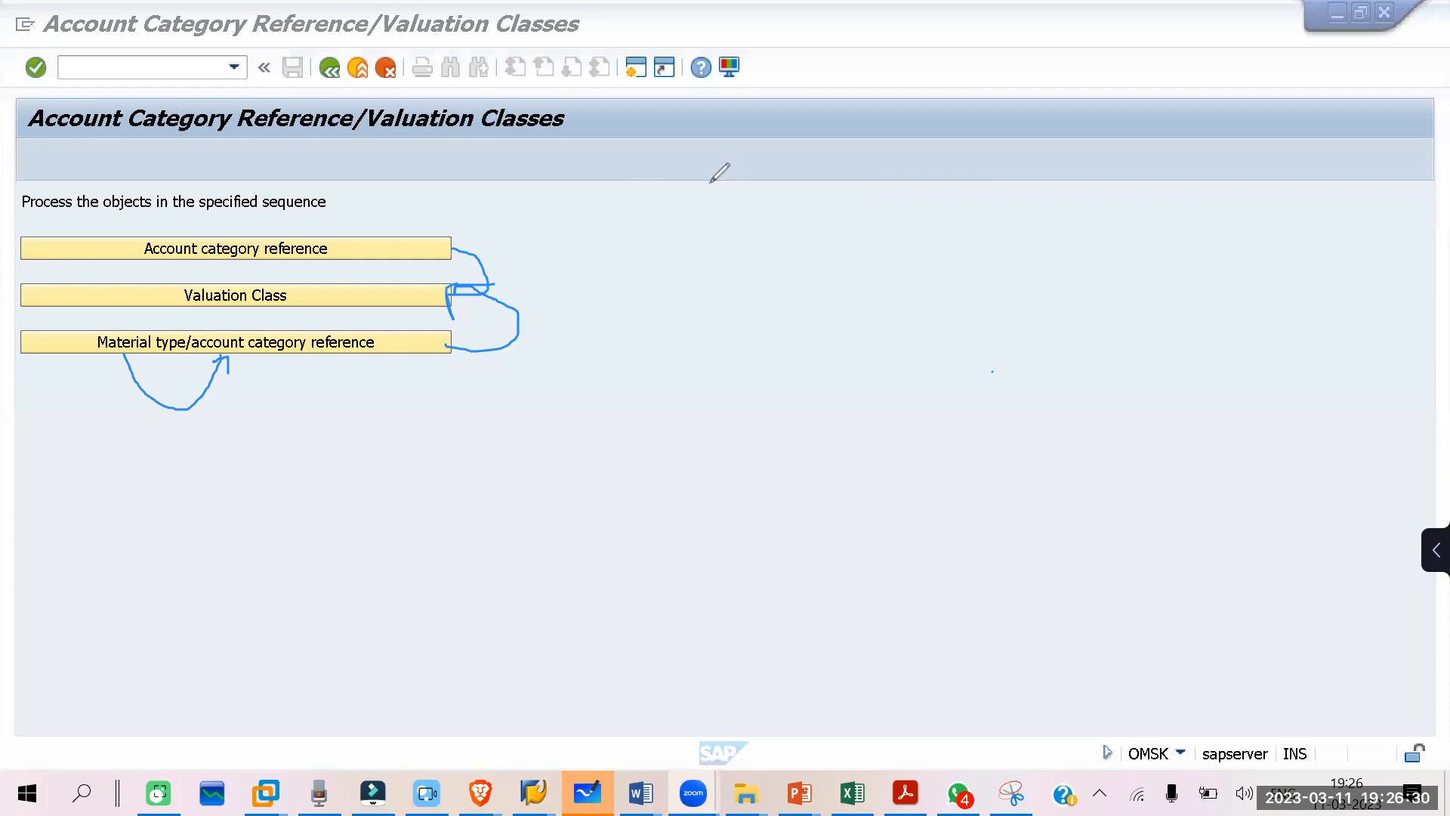
click(677, 318)
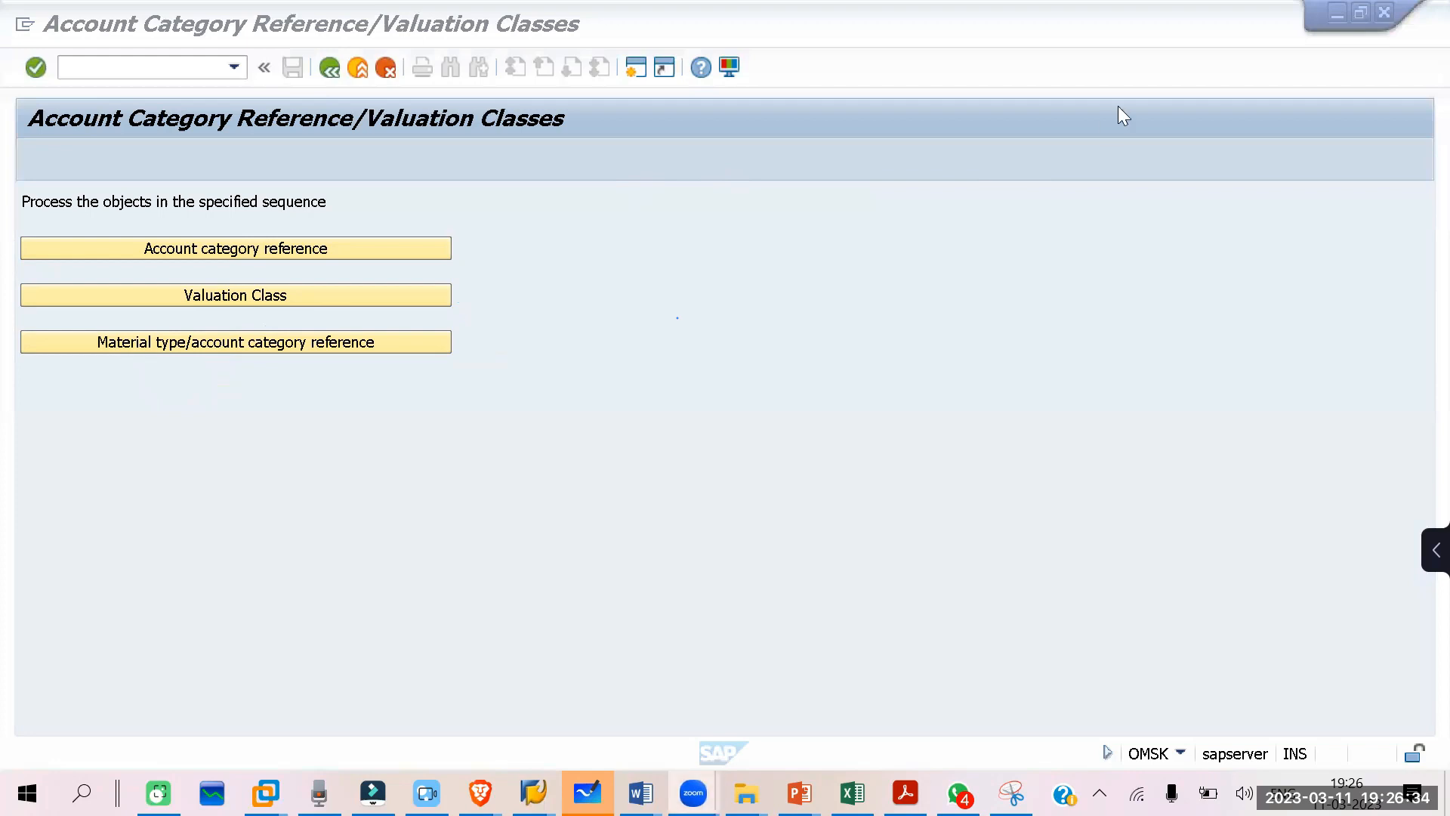
click(995, 284)
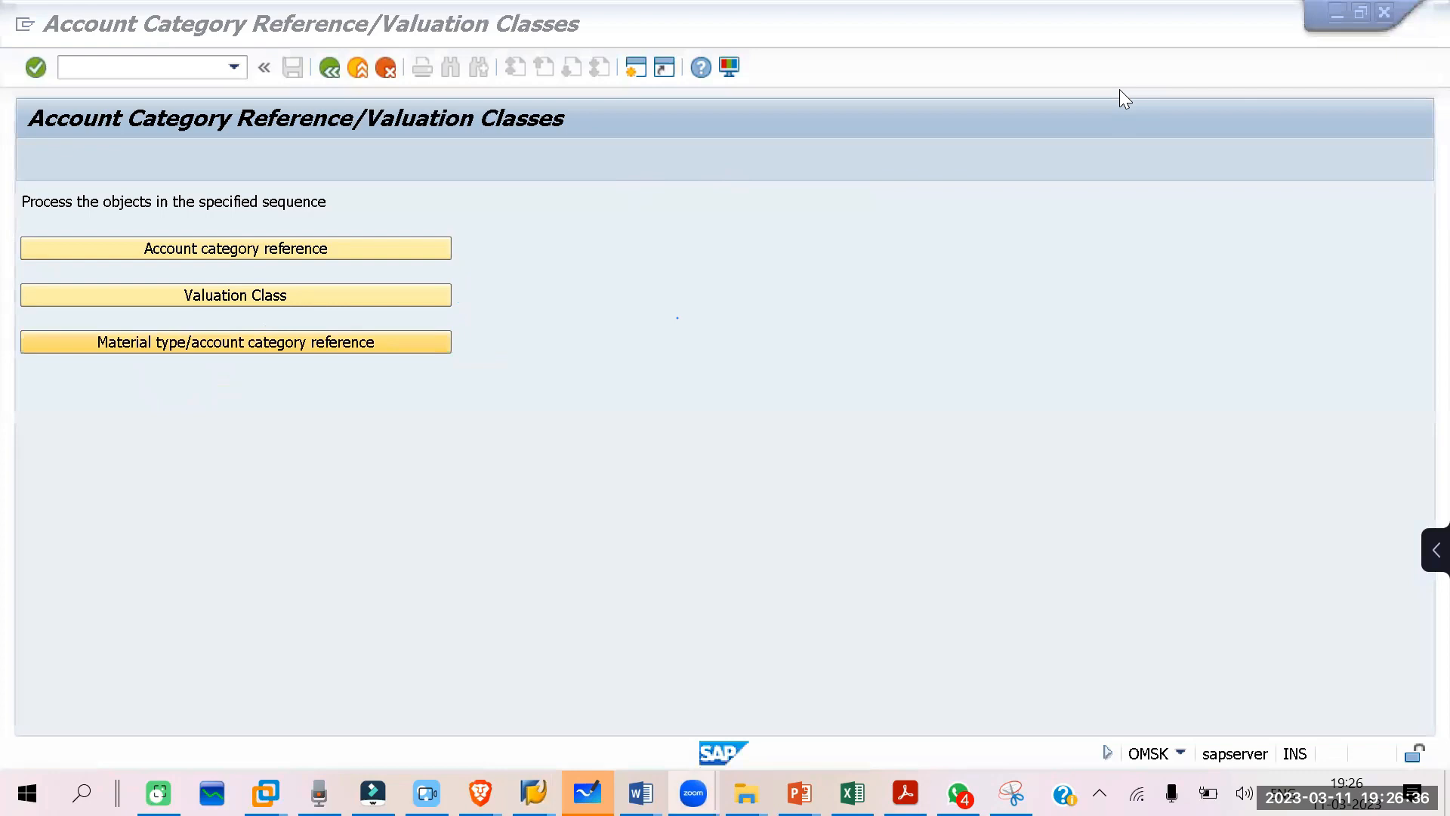
click(617, 293)
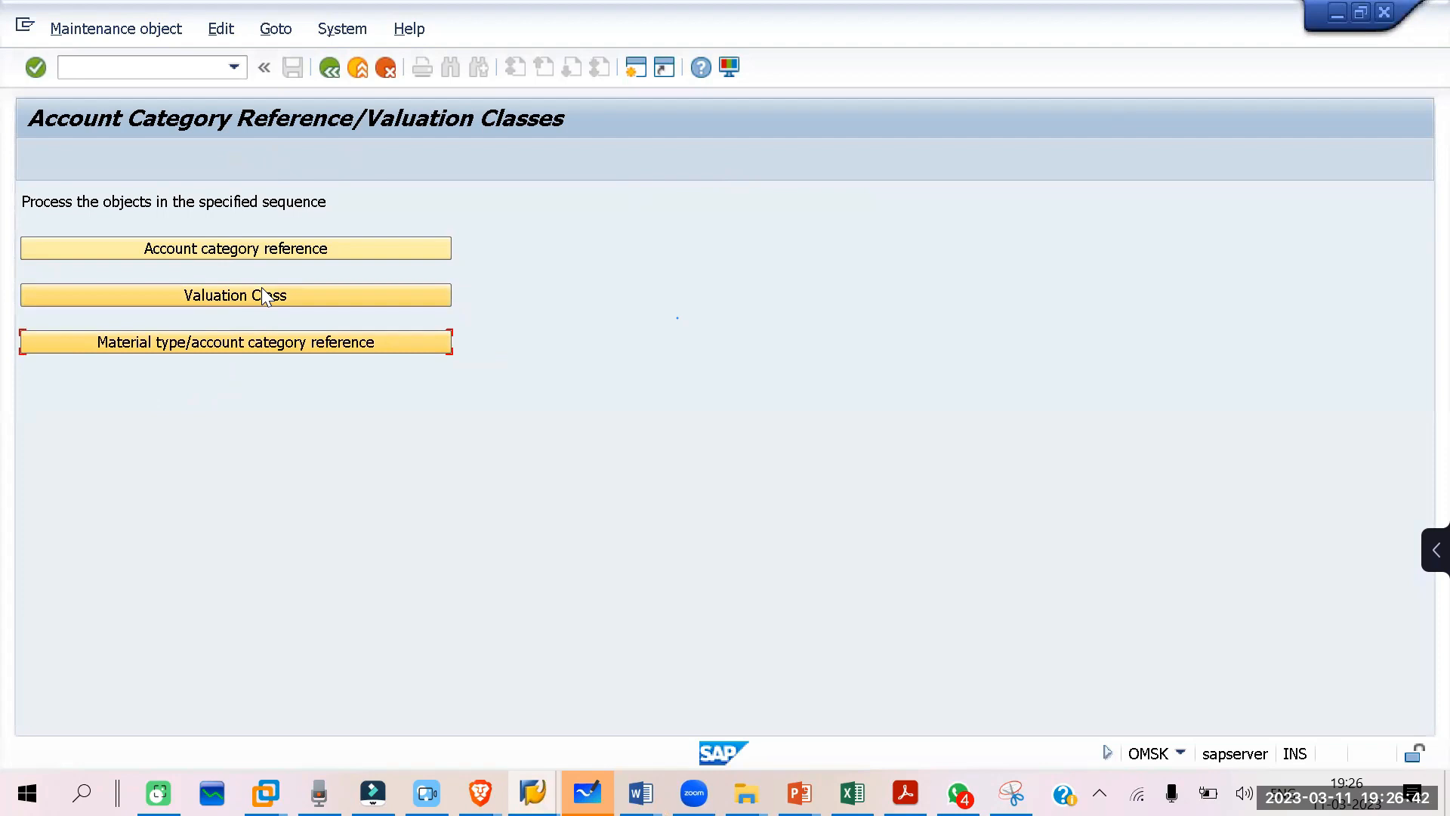
Step: In the accounting data of new material 1323, set valuation class 3000 and a standard price of 10
click(533, 793)
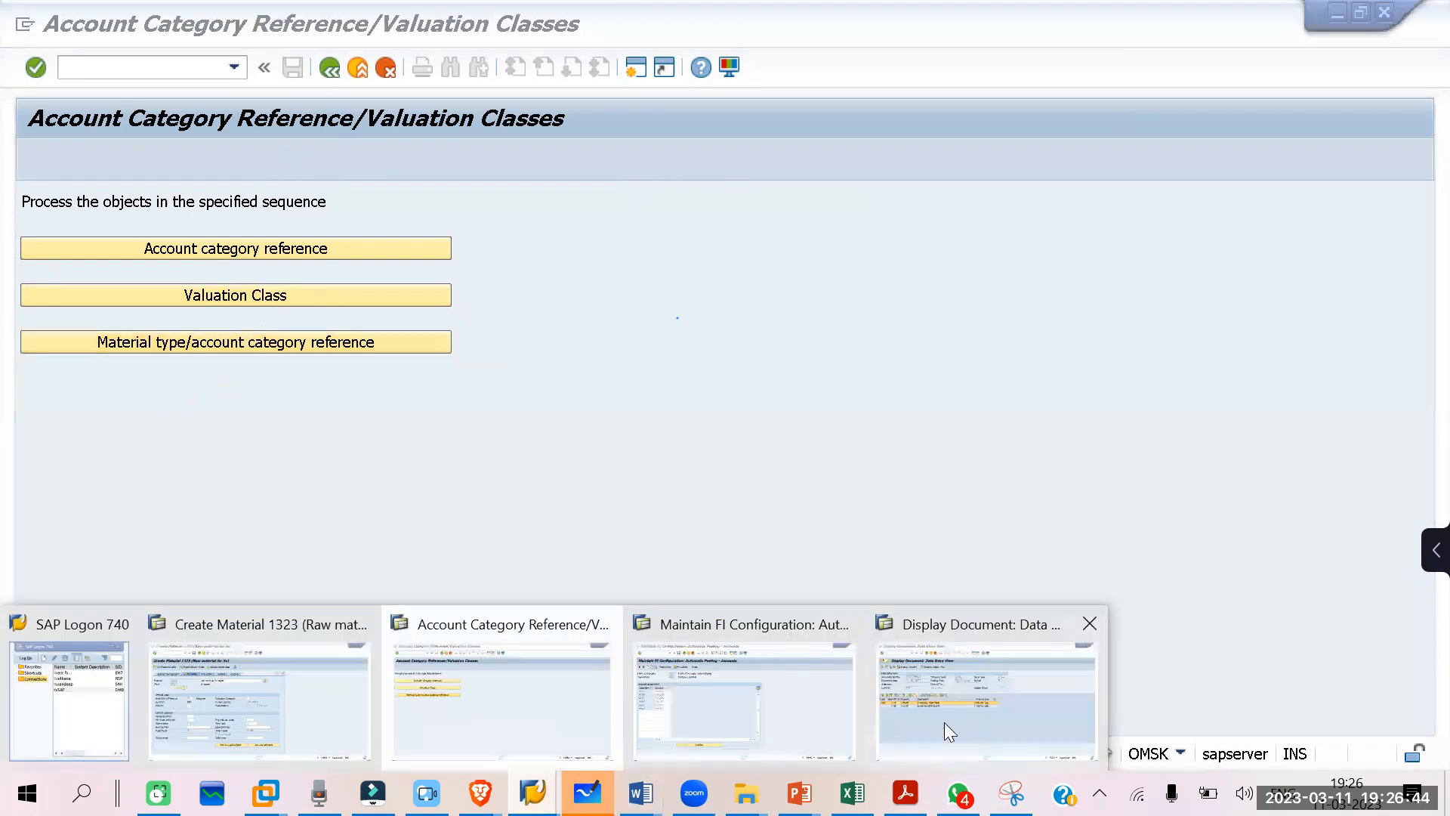
click(316, 711)
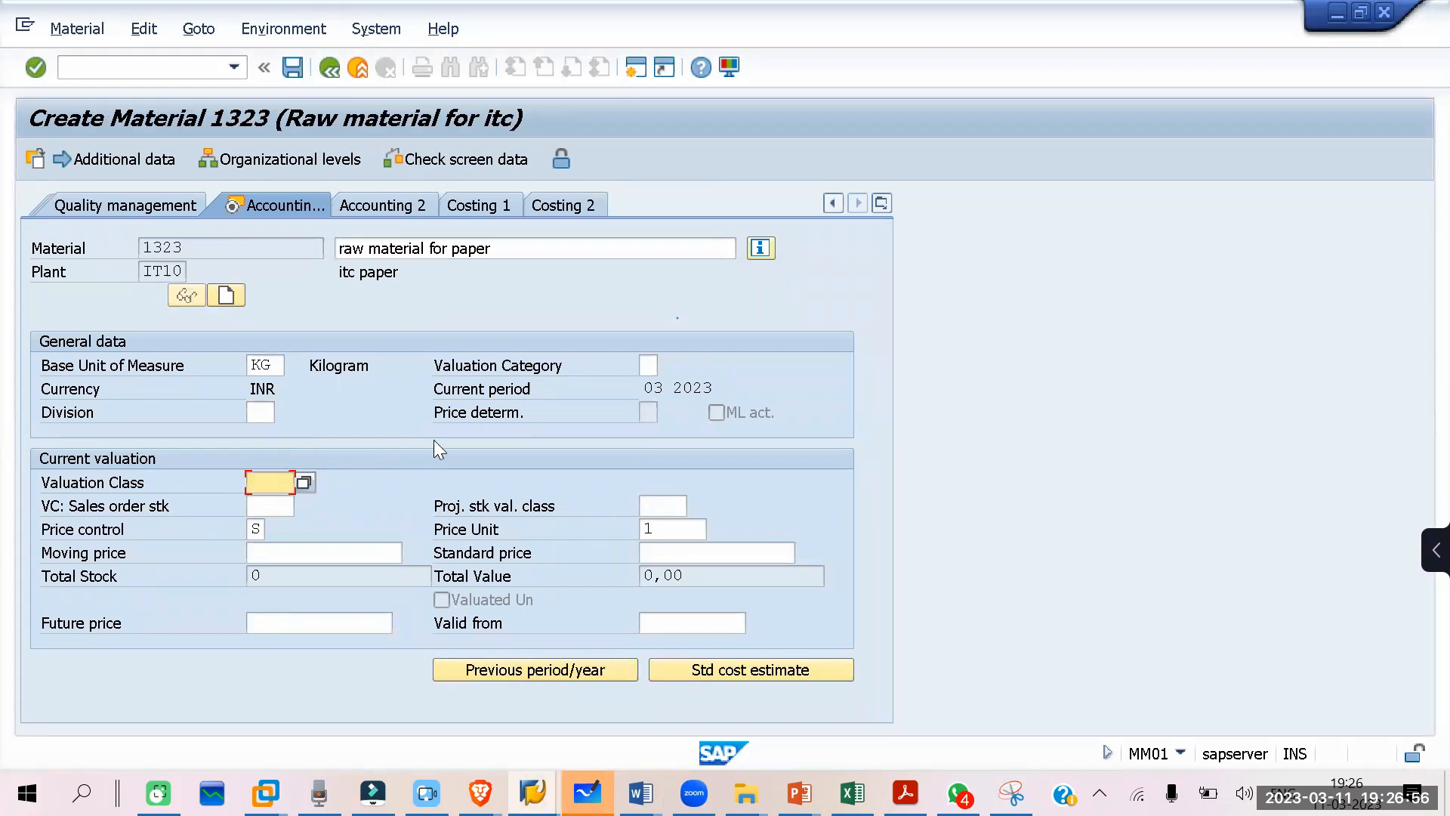
text(3000)
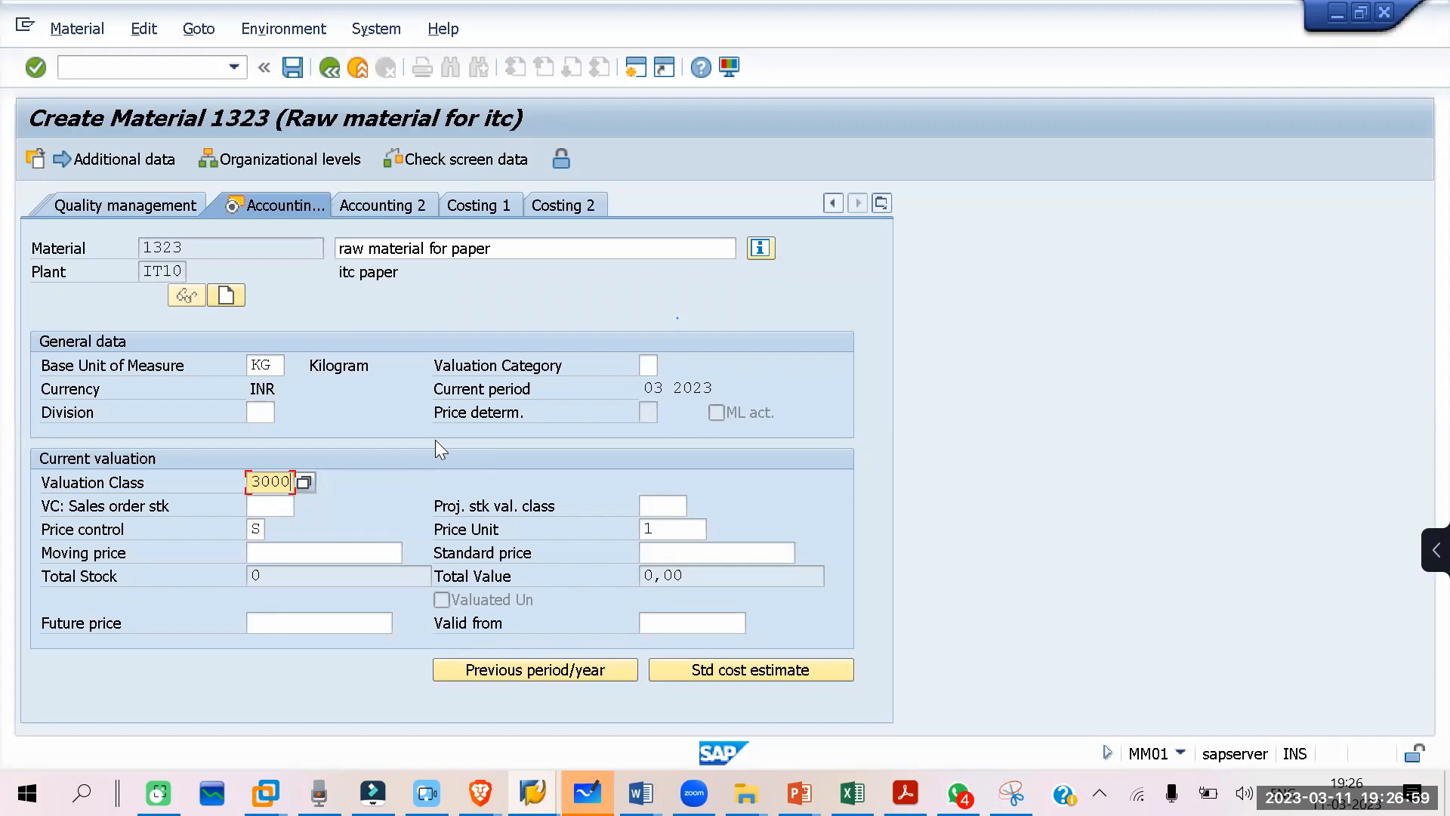
key(Return)
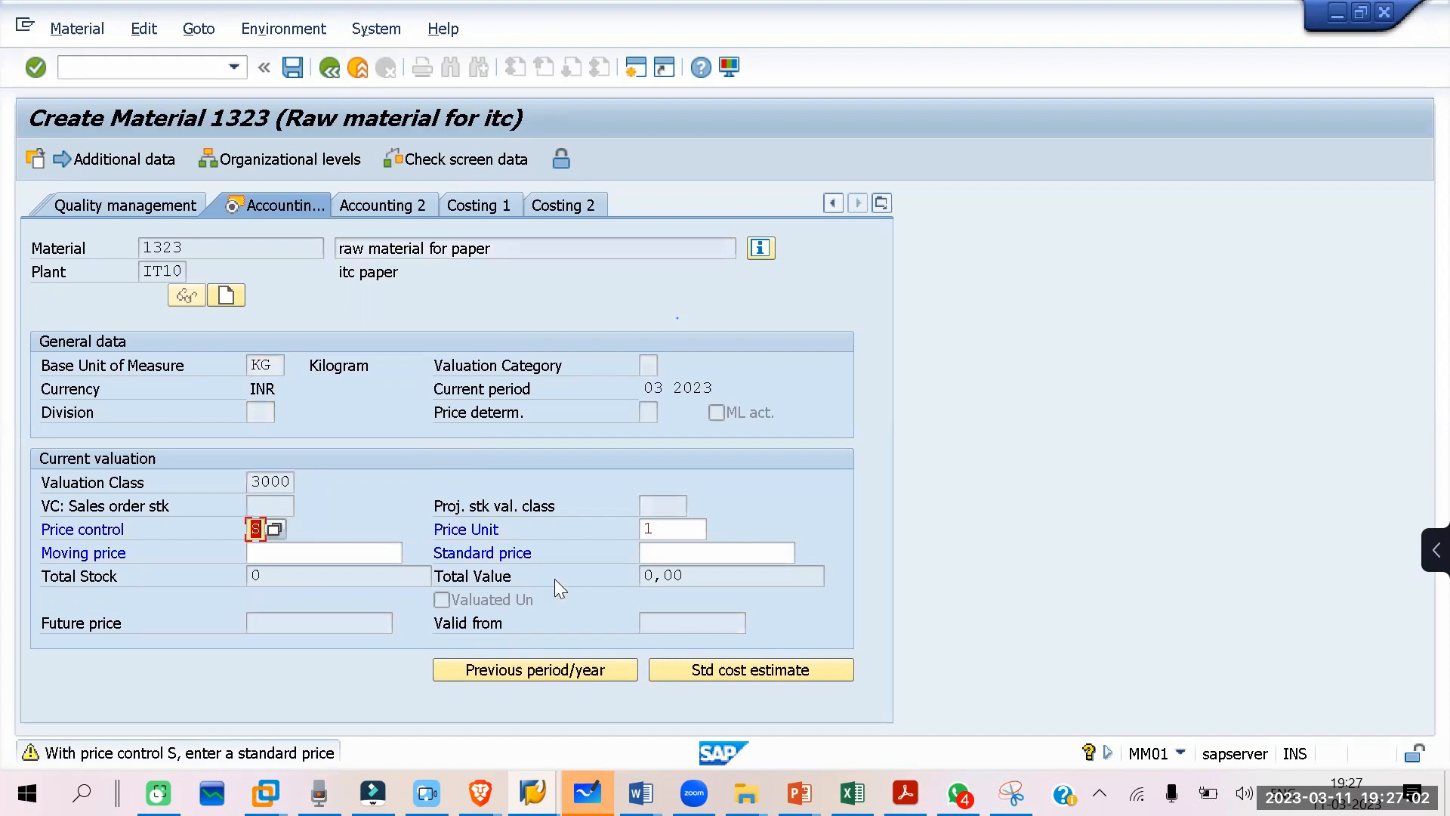
click(679, 553)
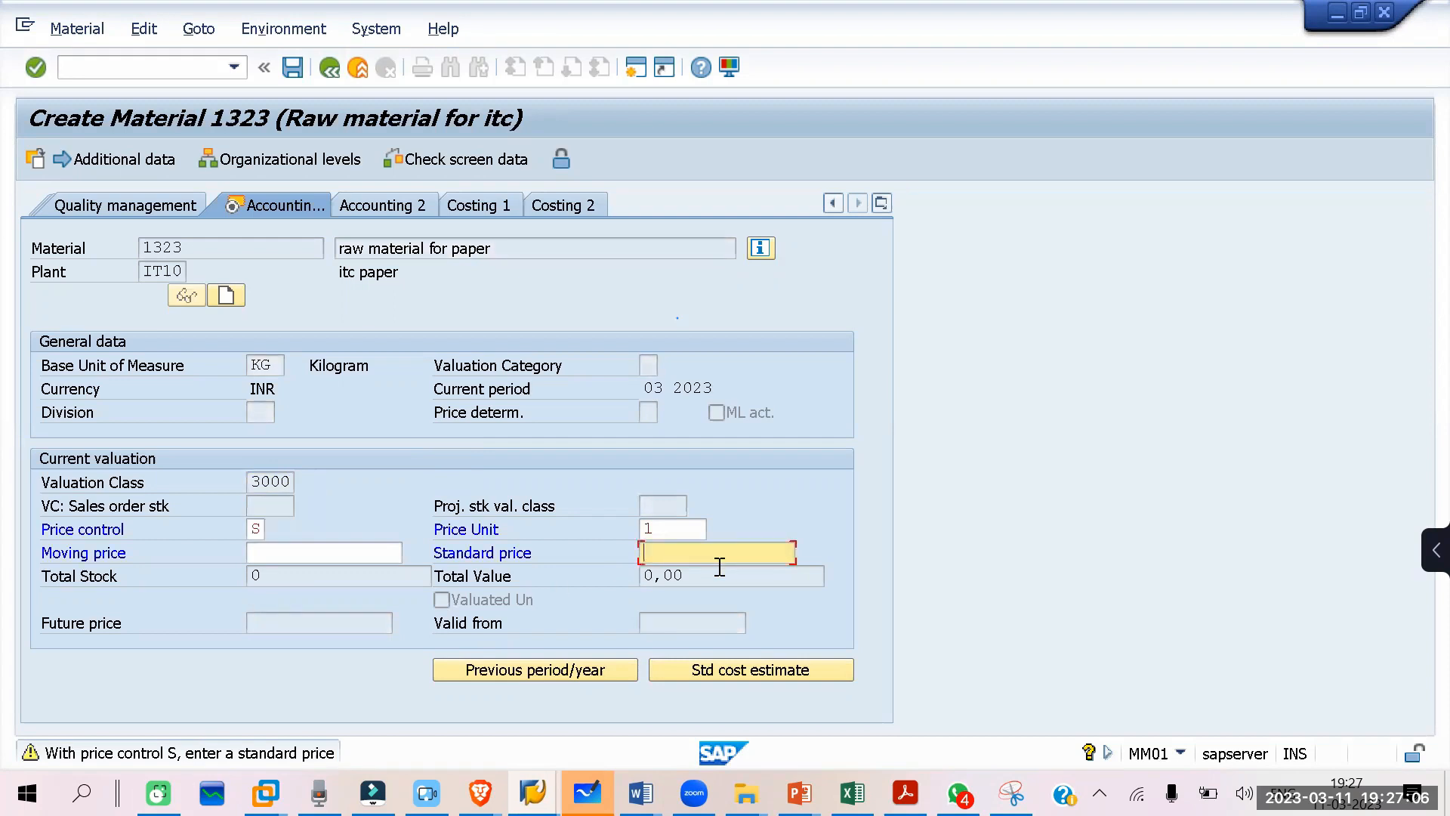
text(10)
key(Return)
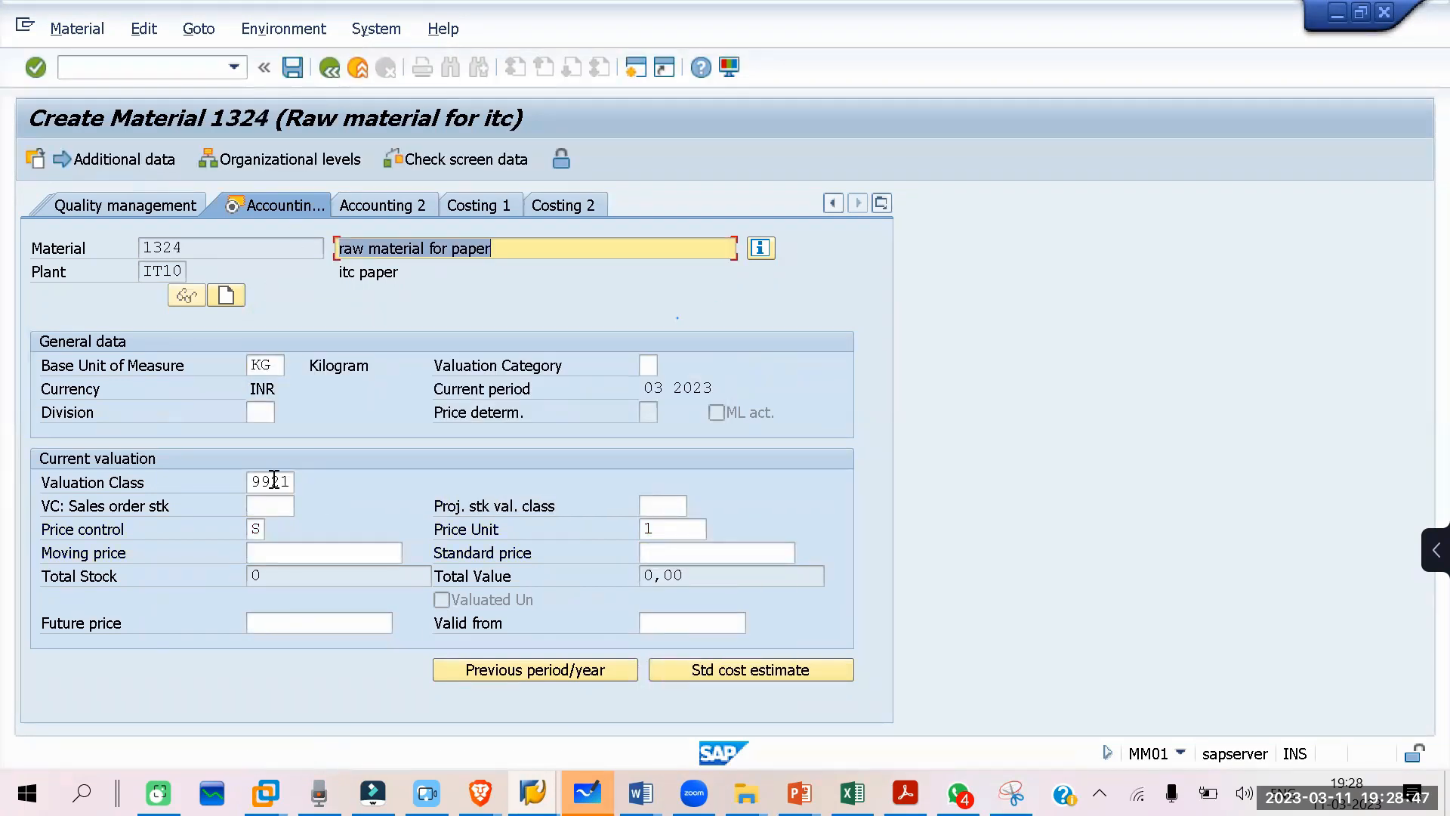
Step: Look up the valuation classes allowed for material 1324 and choose 9921
click(275, 481)
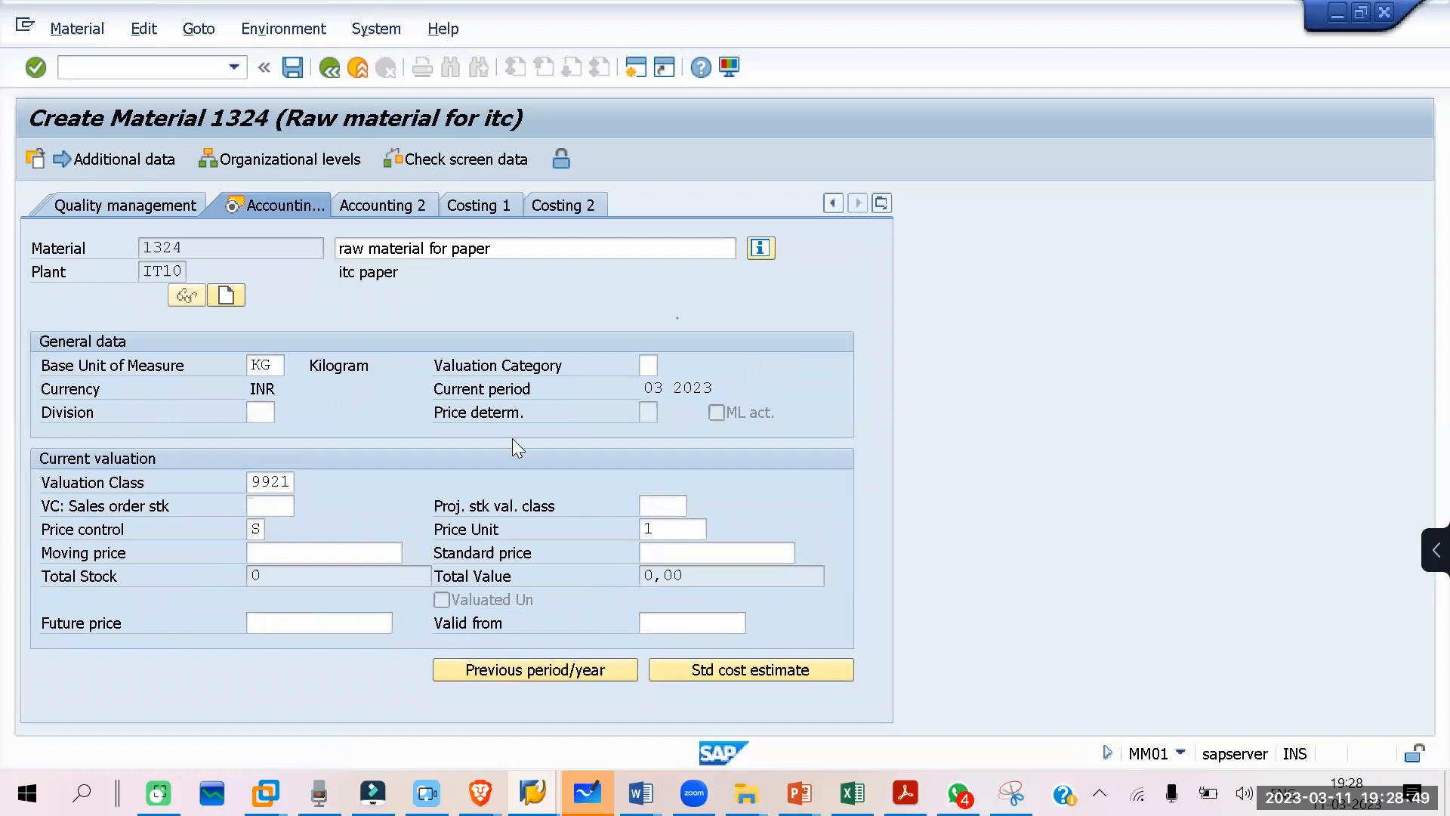
key(F4)
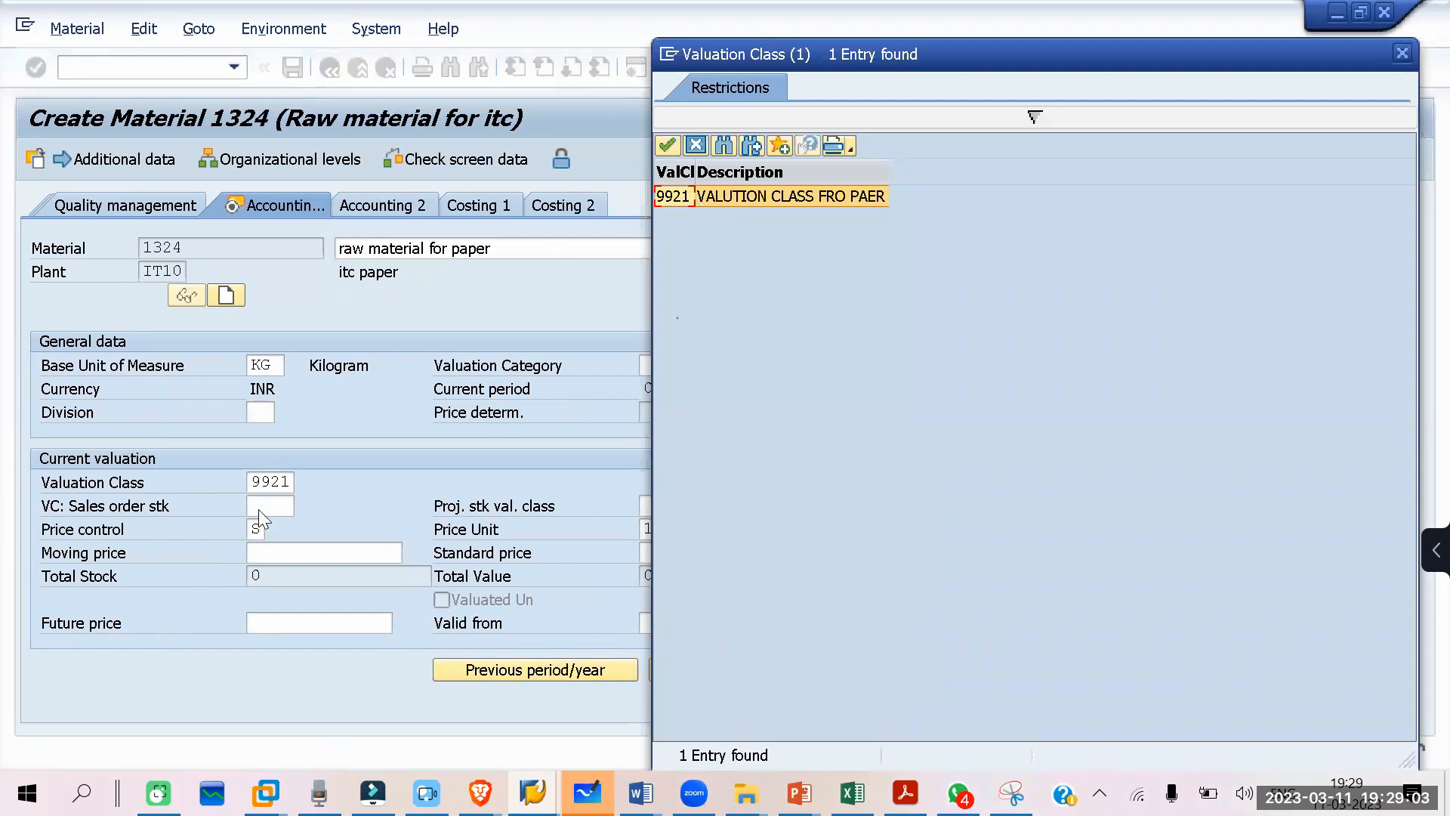
click(695, 143)
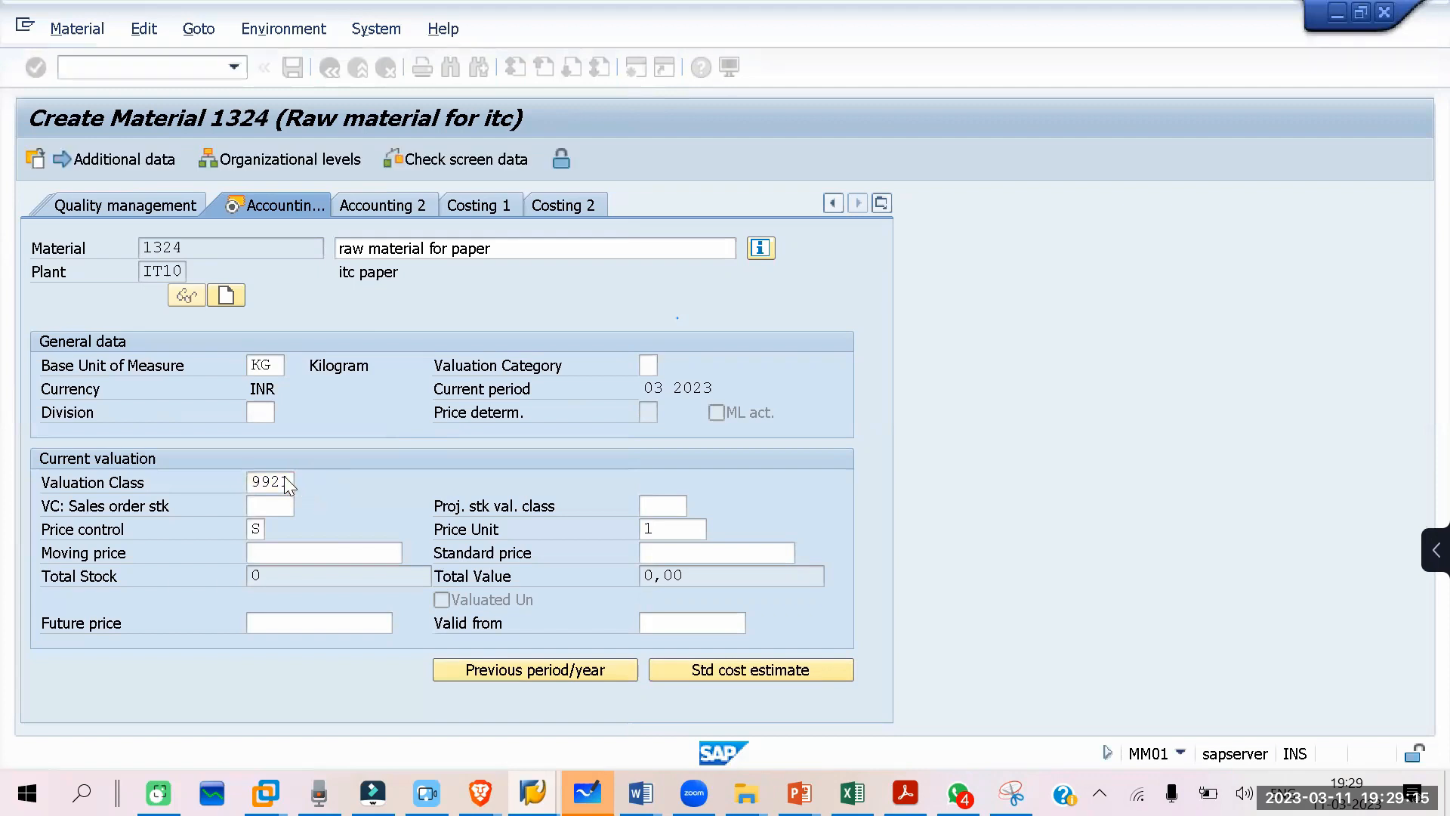
click(306, 483)
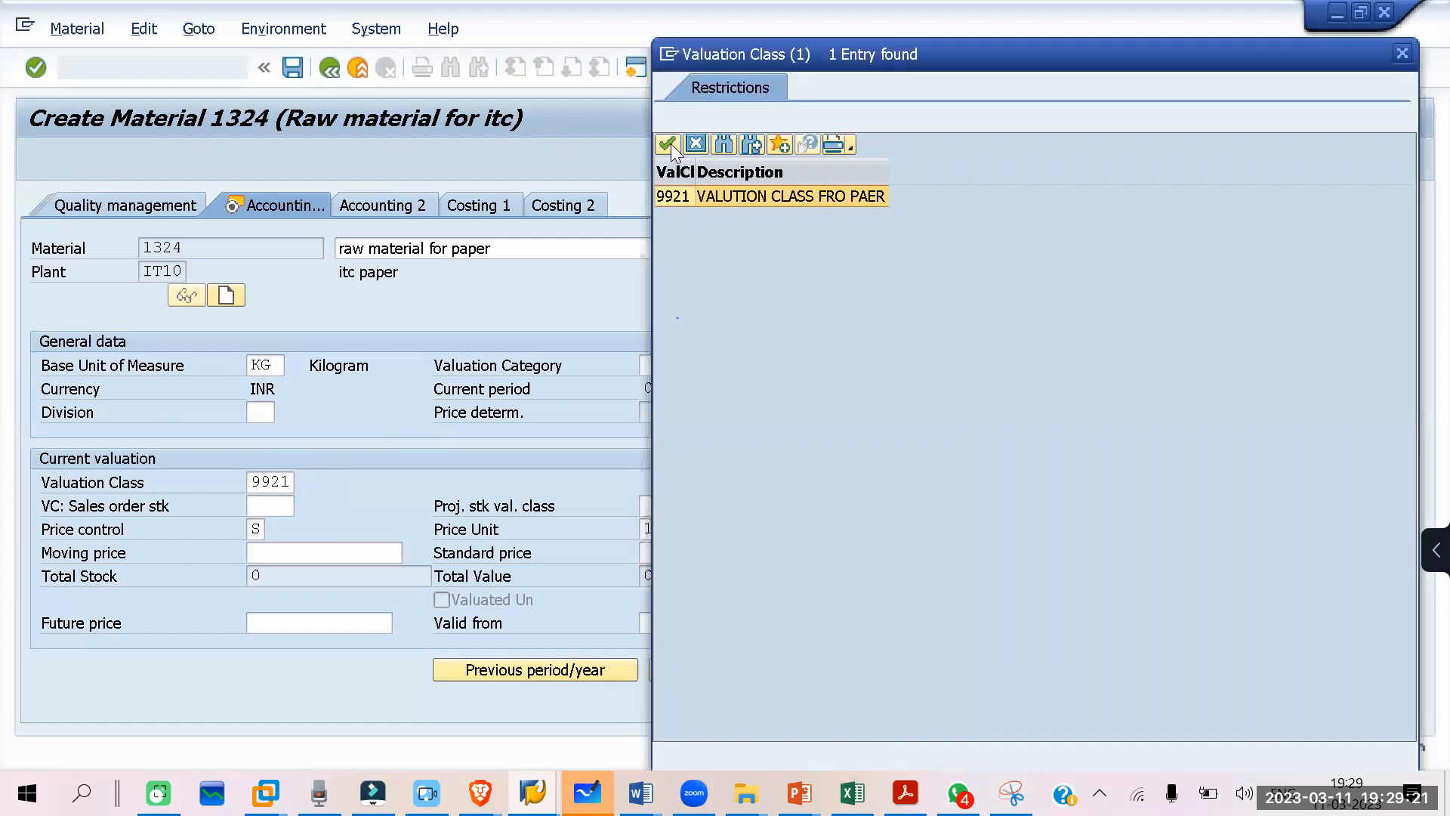
click(690, 146)
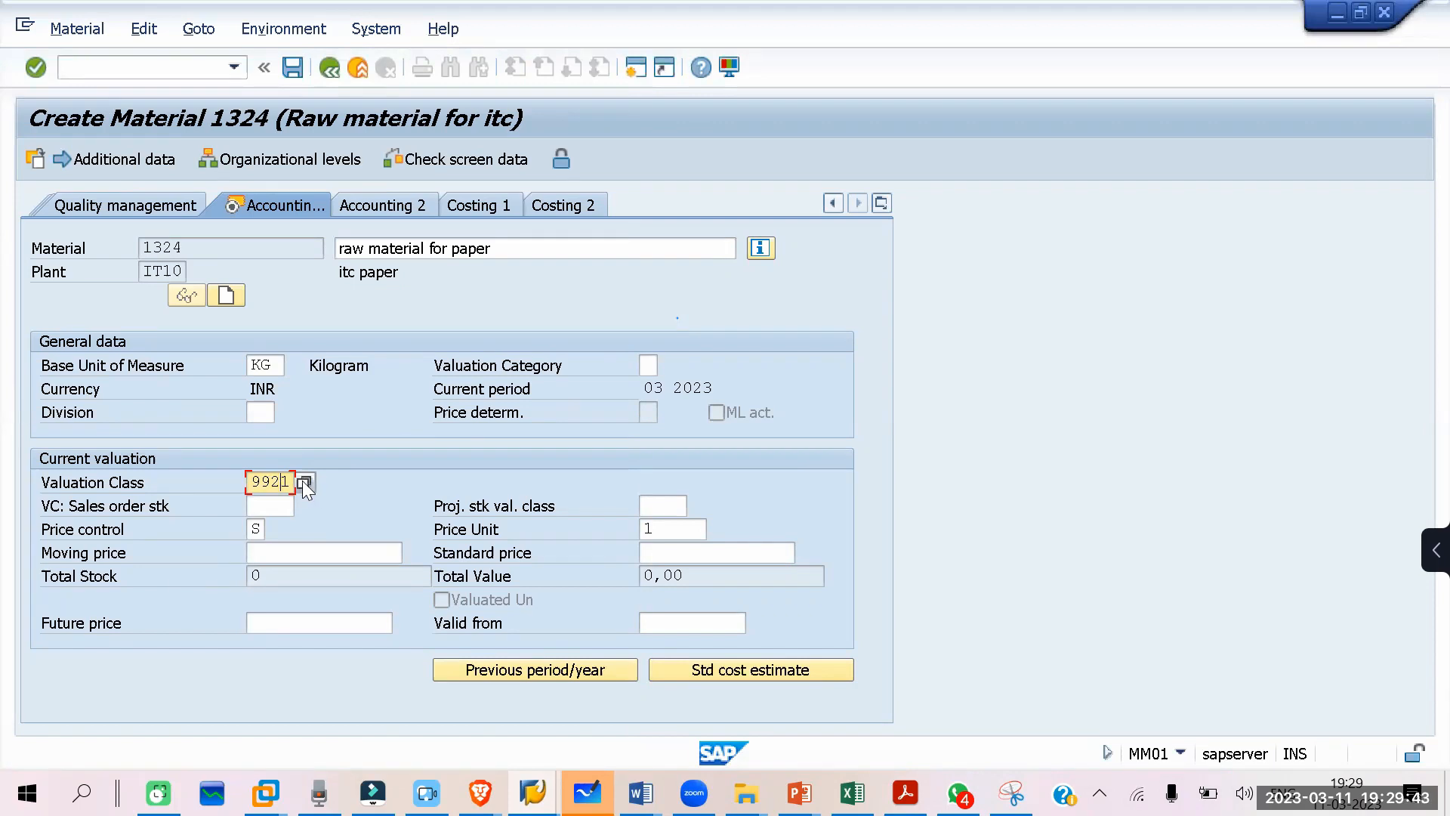
key(Return)
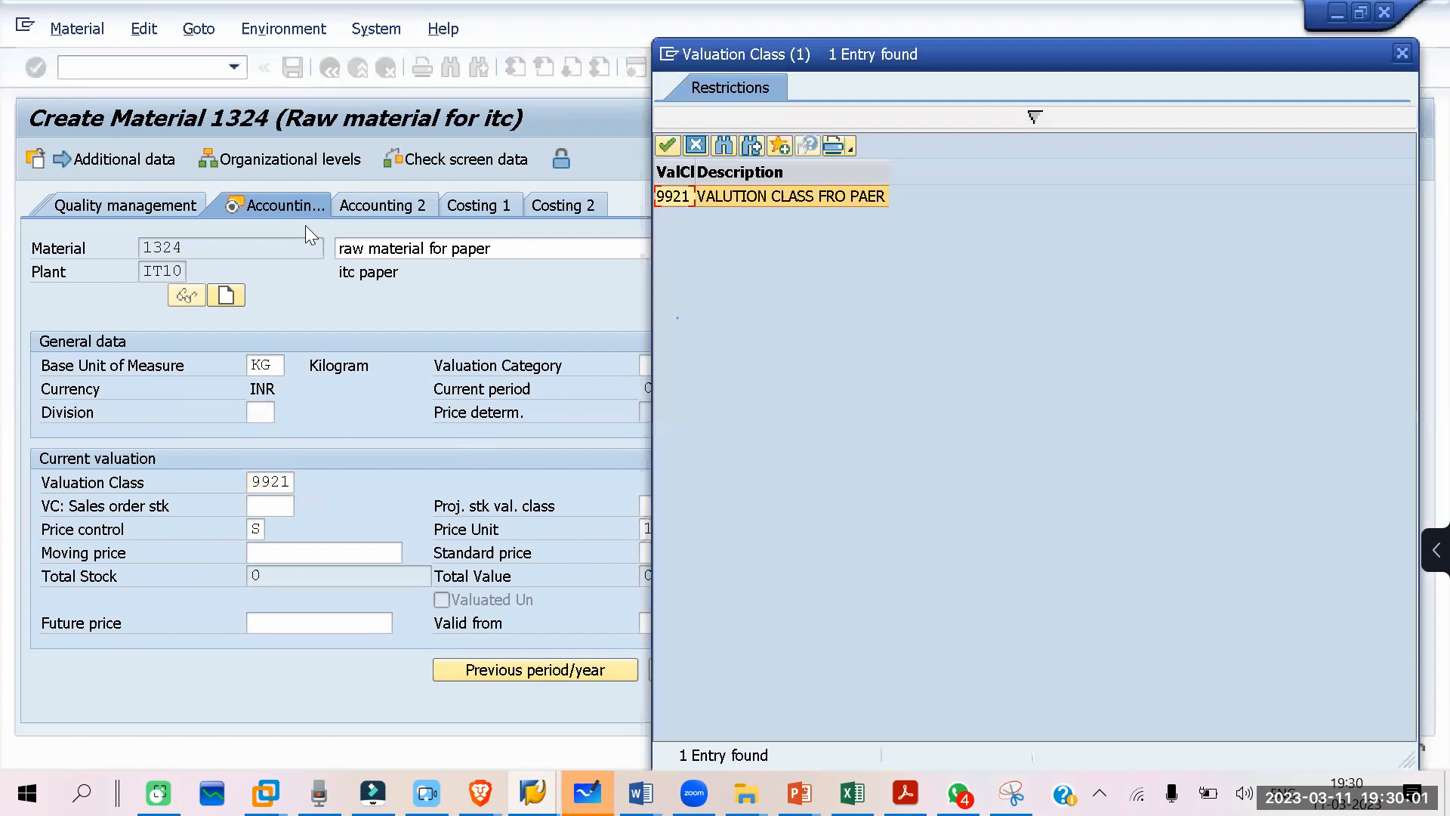
double_click(667, 196)
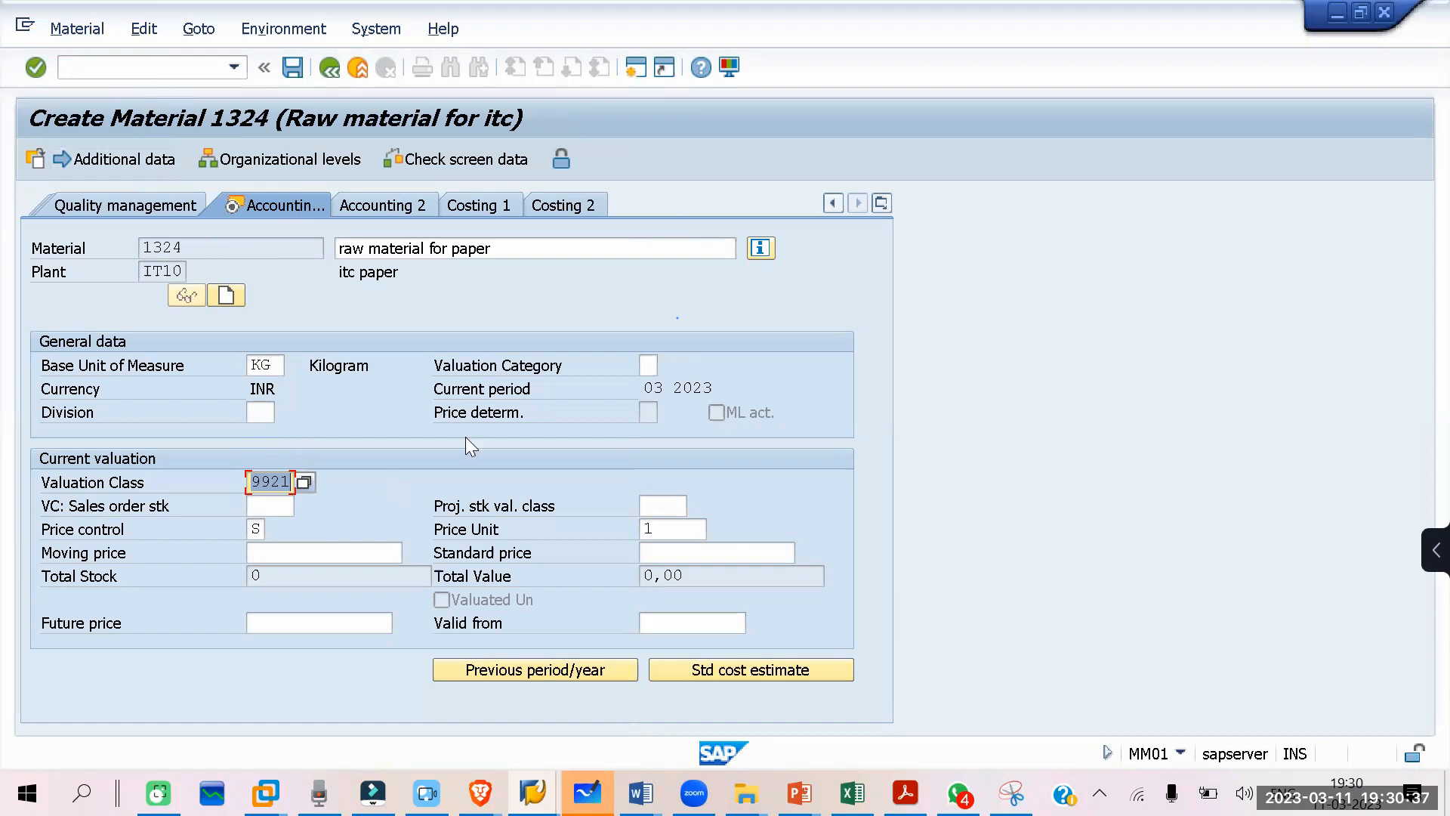
click(258, 529)
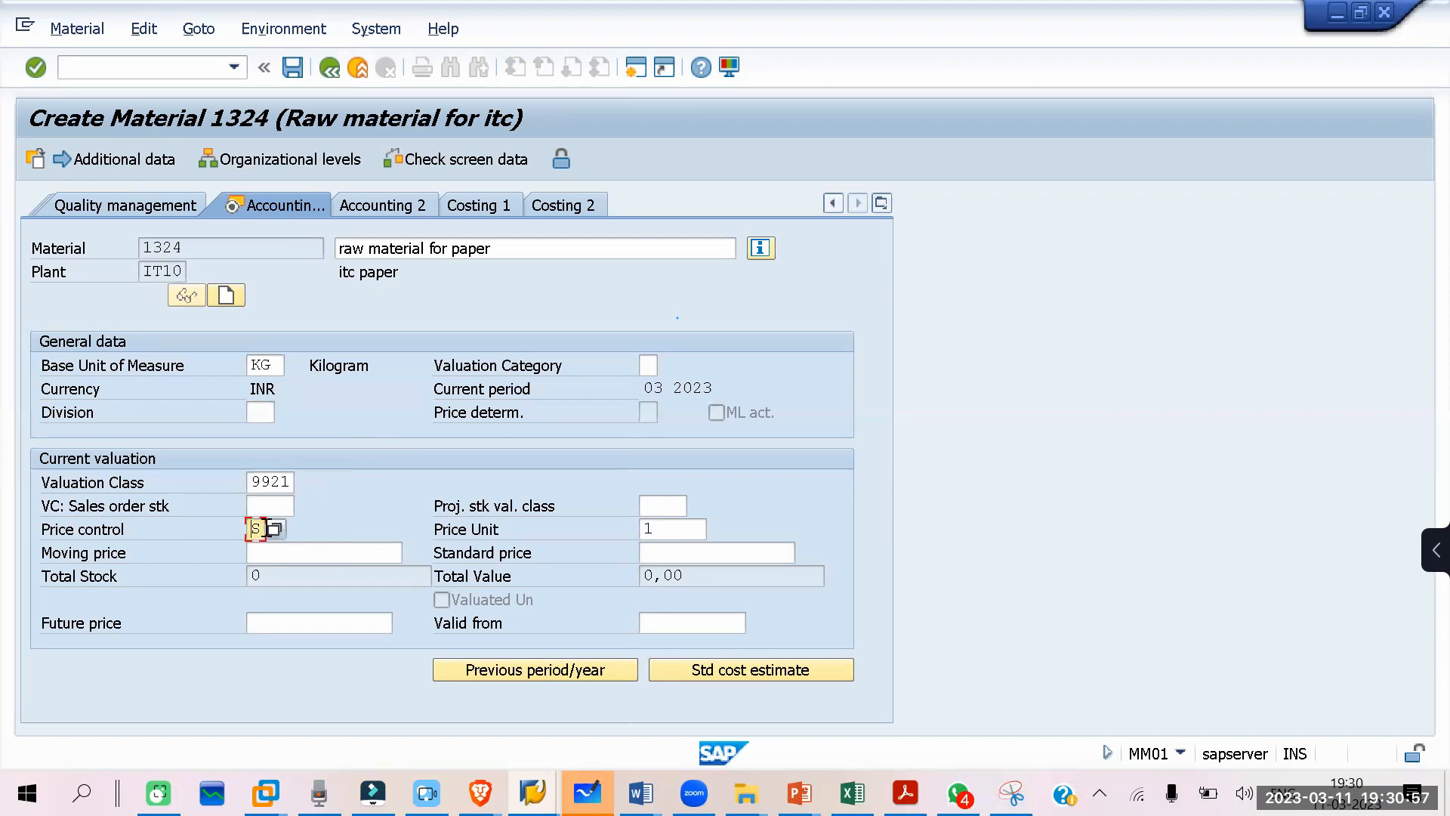
Step: Check the available price control indicators for material 1324, keep S, and set its standard price to 10
click(275, 527)
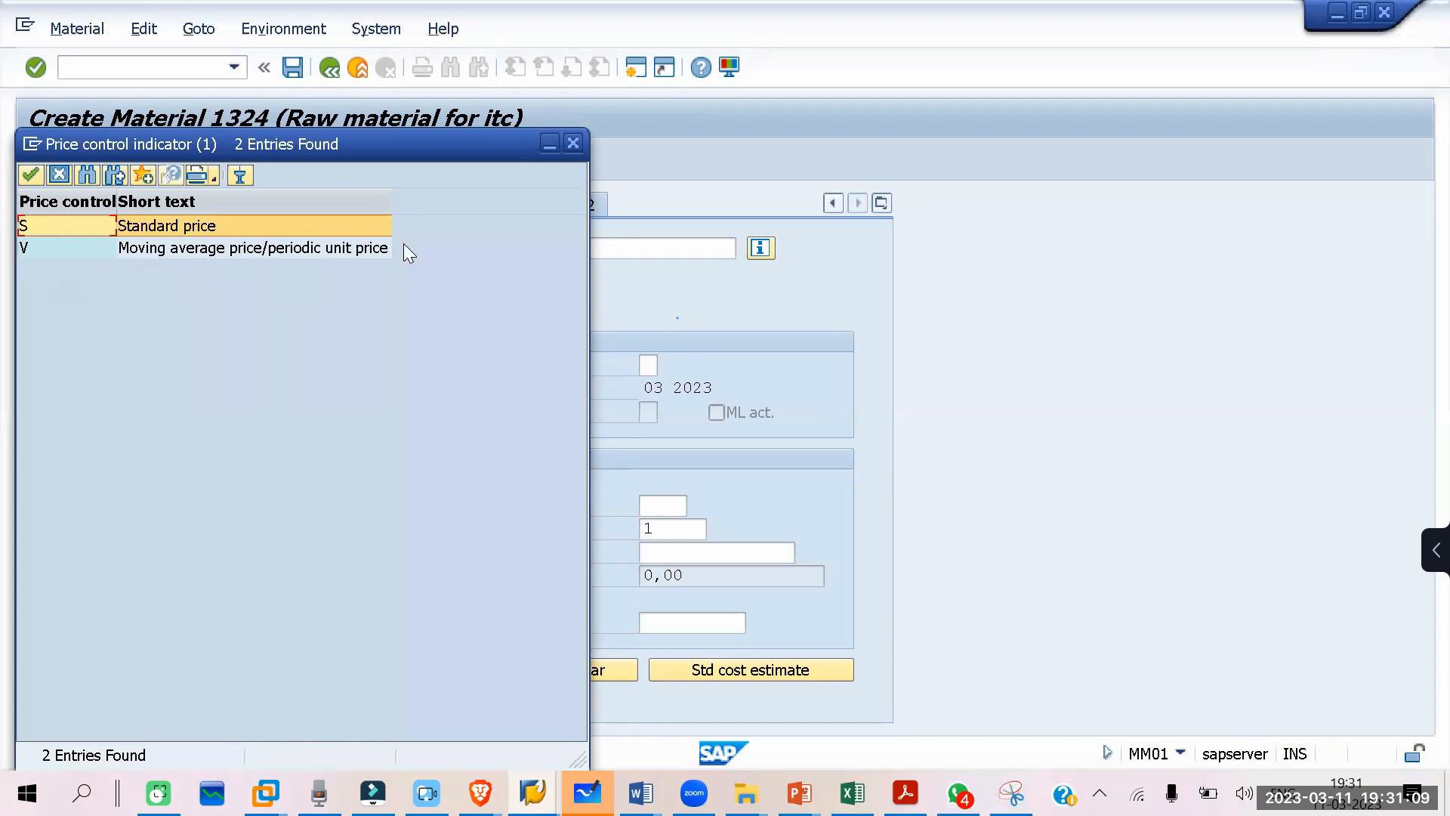
click(572, 145)
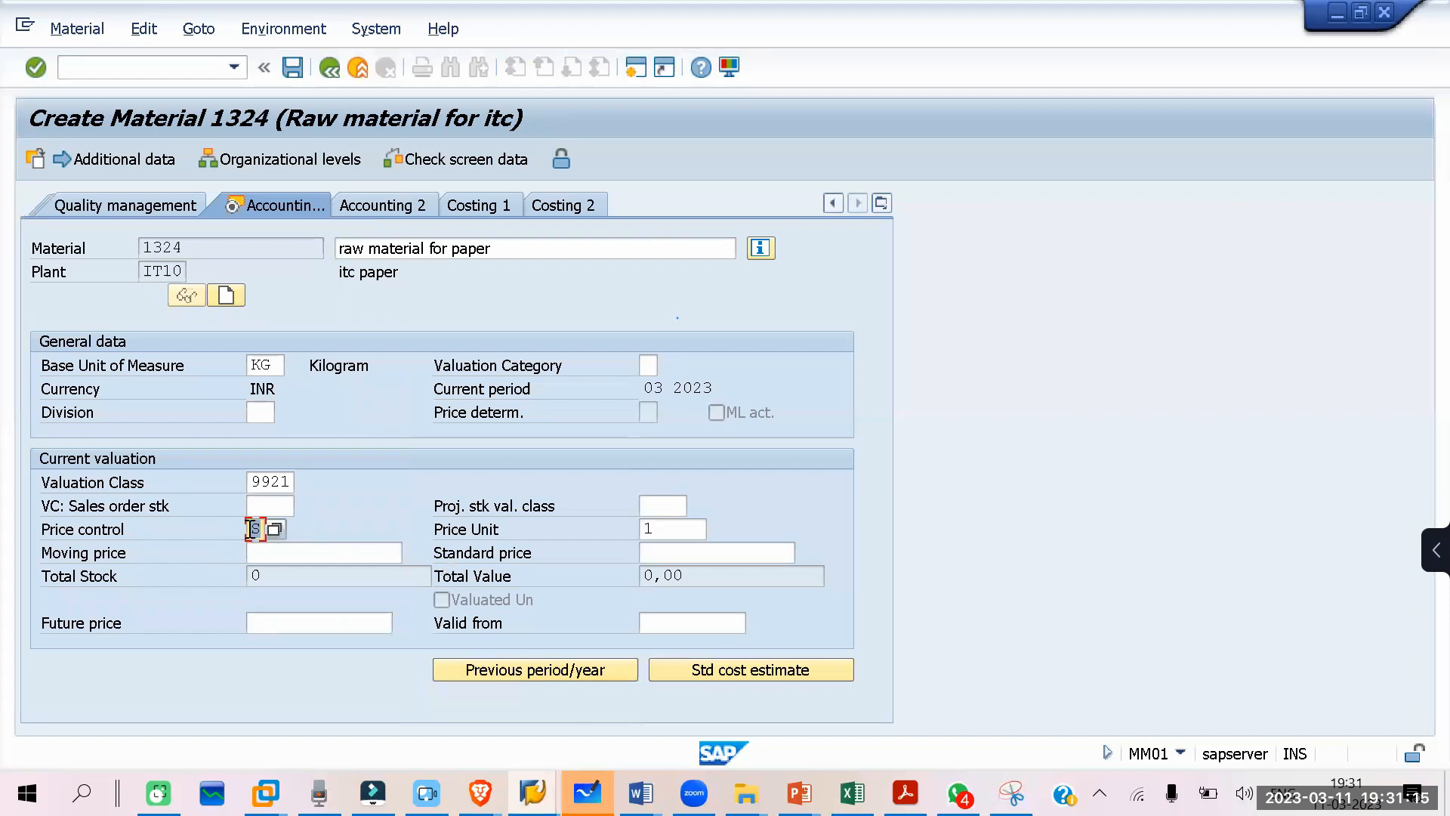
click(682, 544)
text(10)
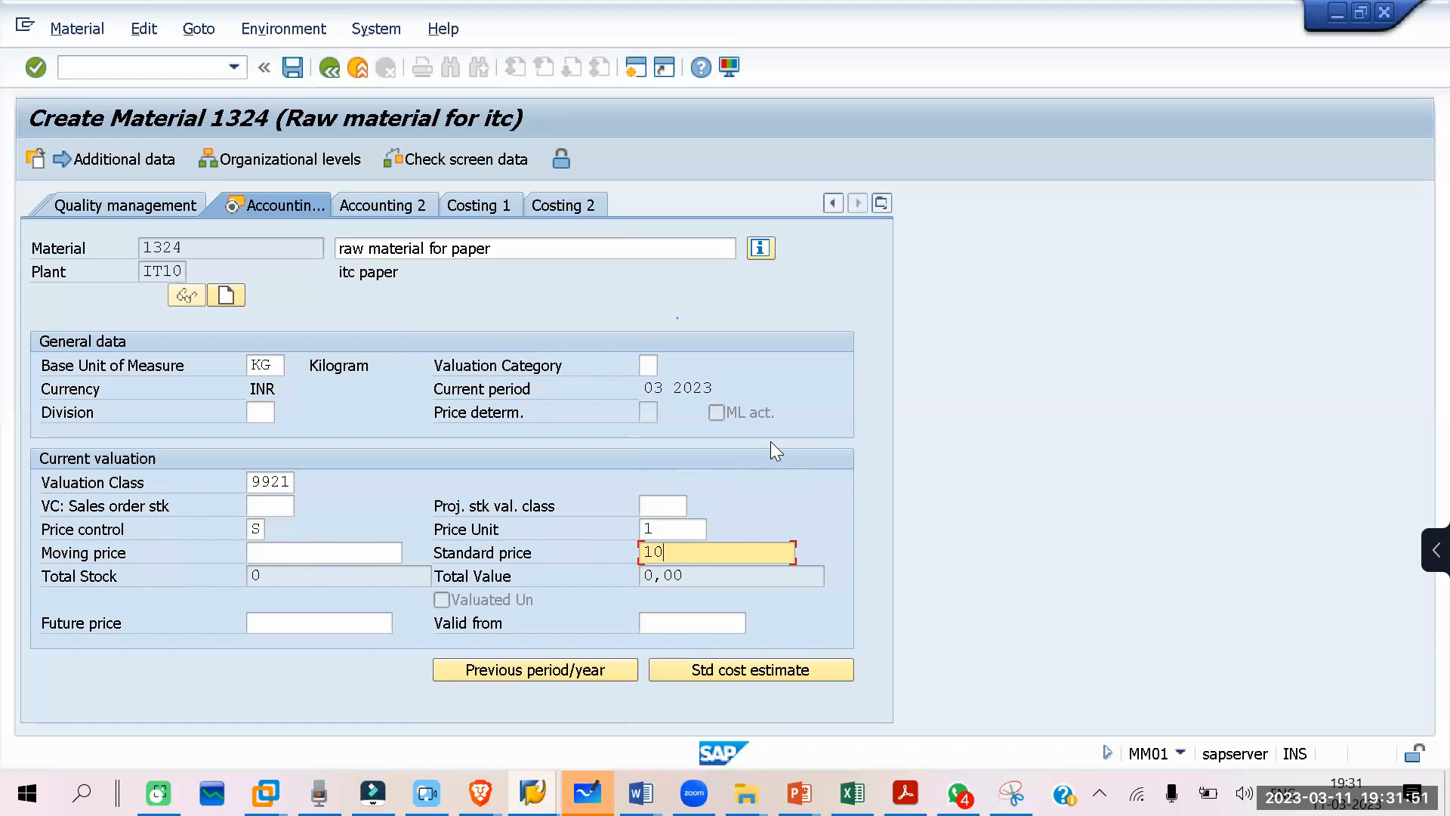
drag(682, 548, 614, 550)
Step: Save material 1324, view the long text of the resulting status message, and close it
key(Return)
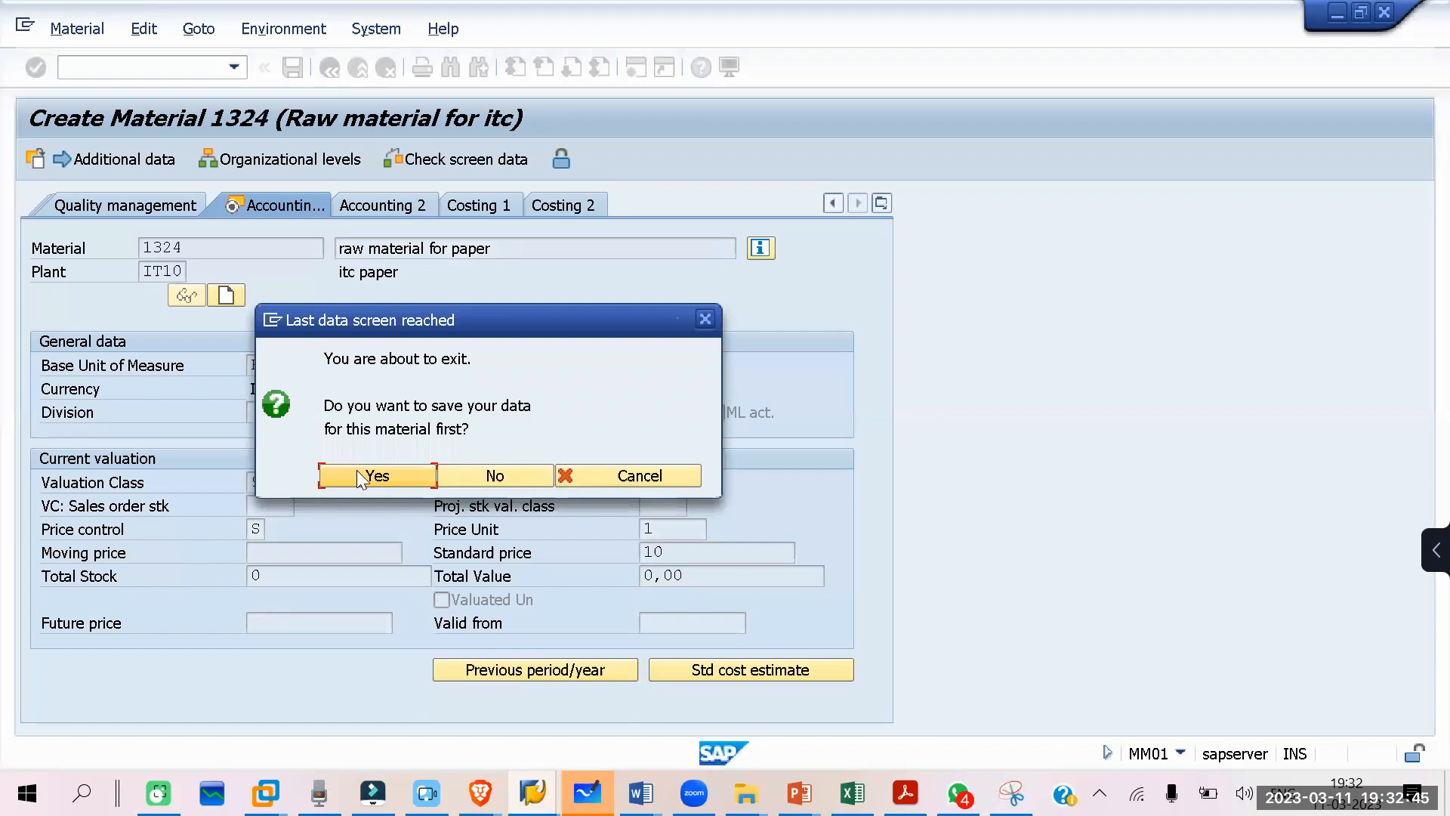
click(380, 476)
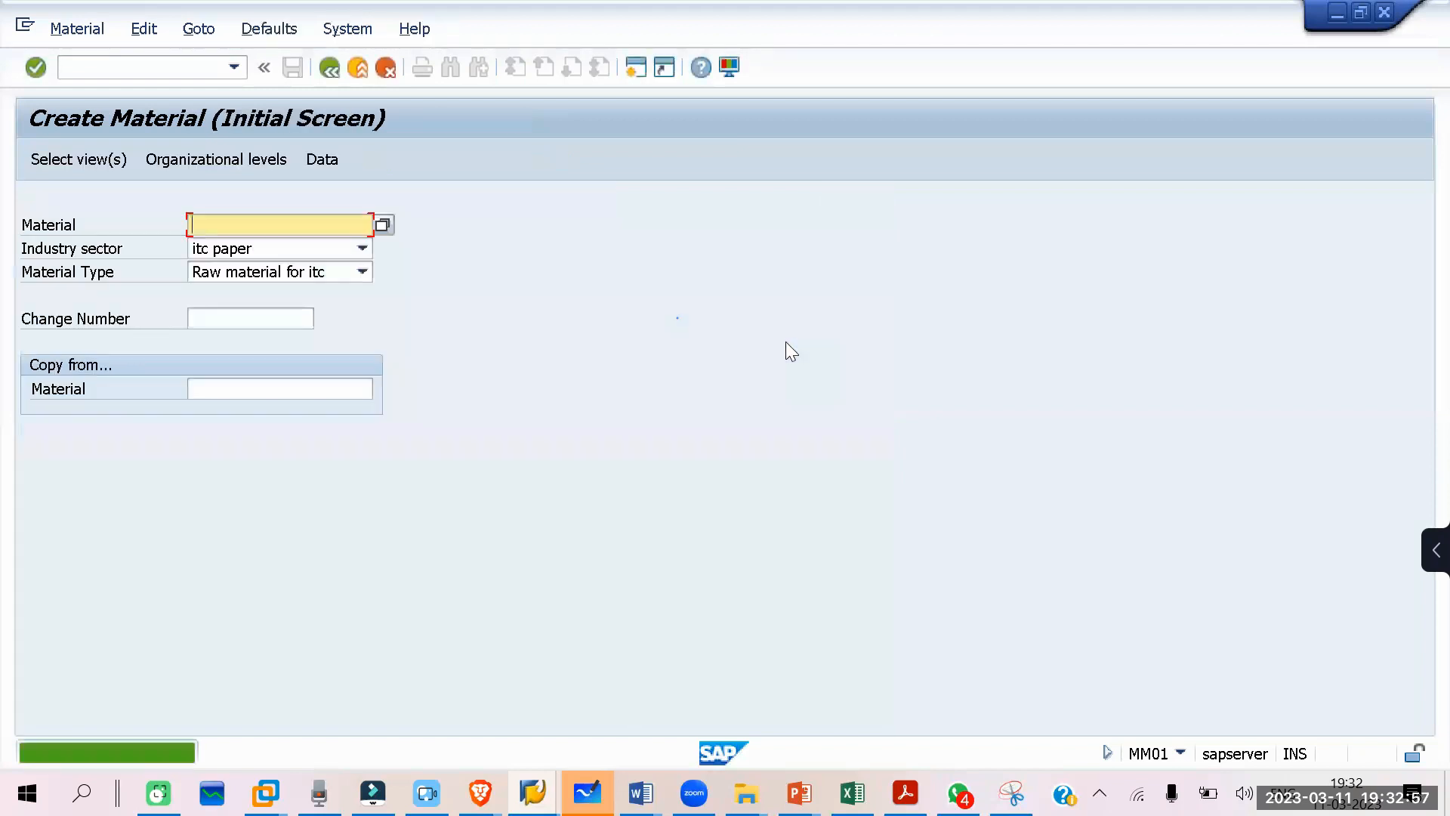
click(128, 751)
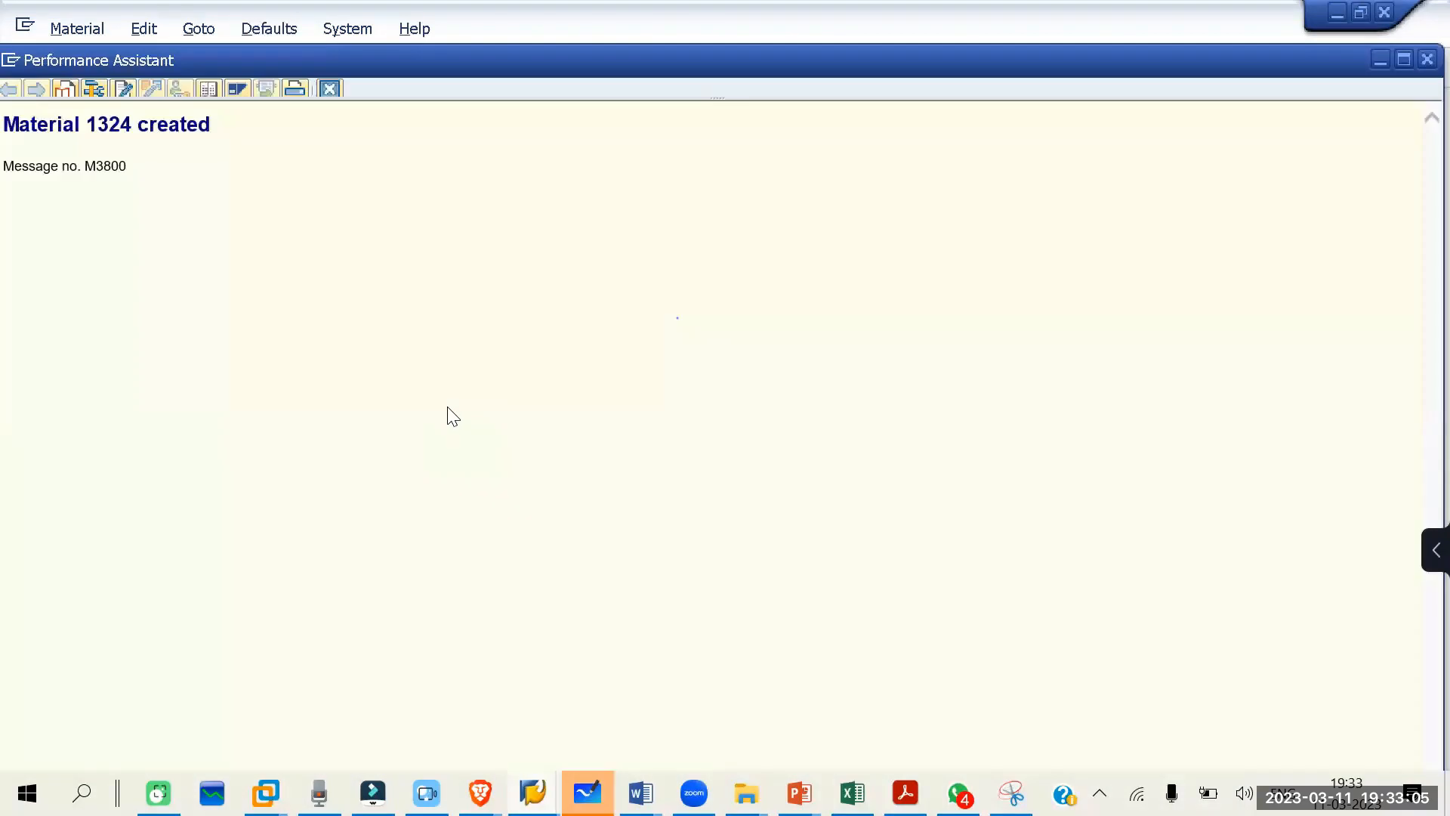
click(329, 83)
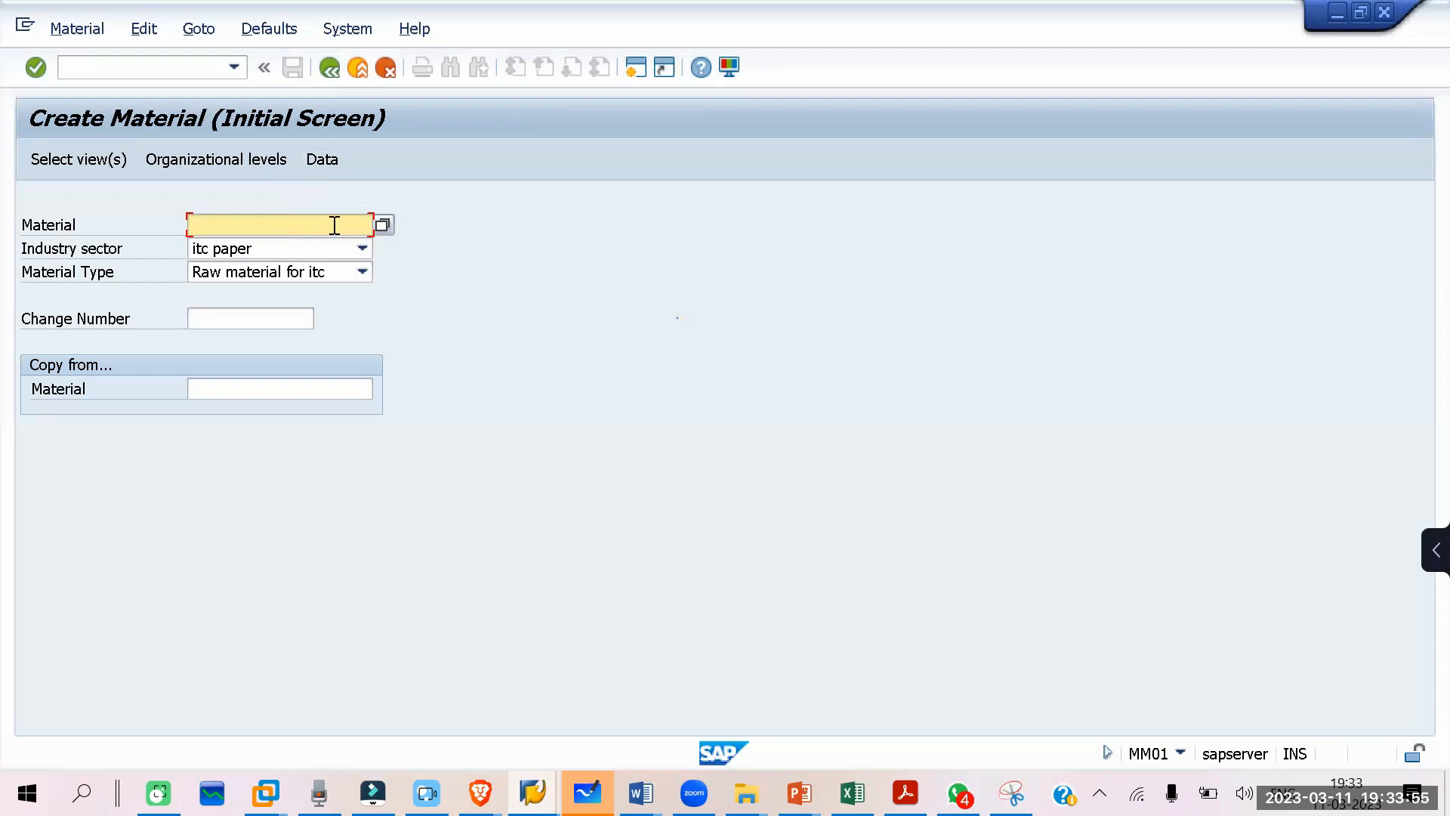
Step: Open the view selection for another new material with industry sector itc paper and type Raw material for itc
key(Return)
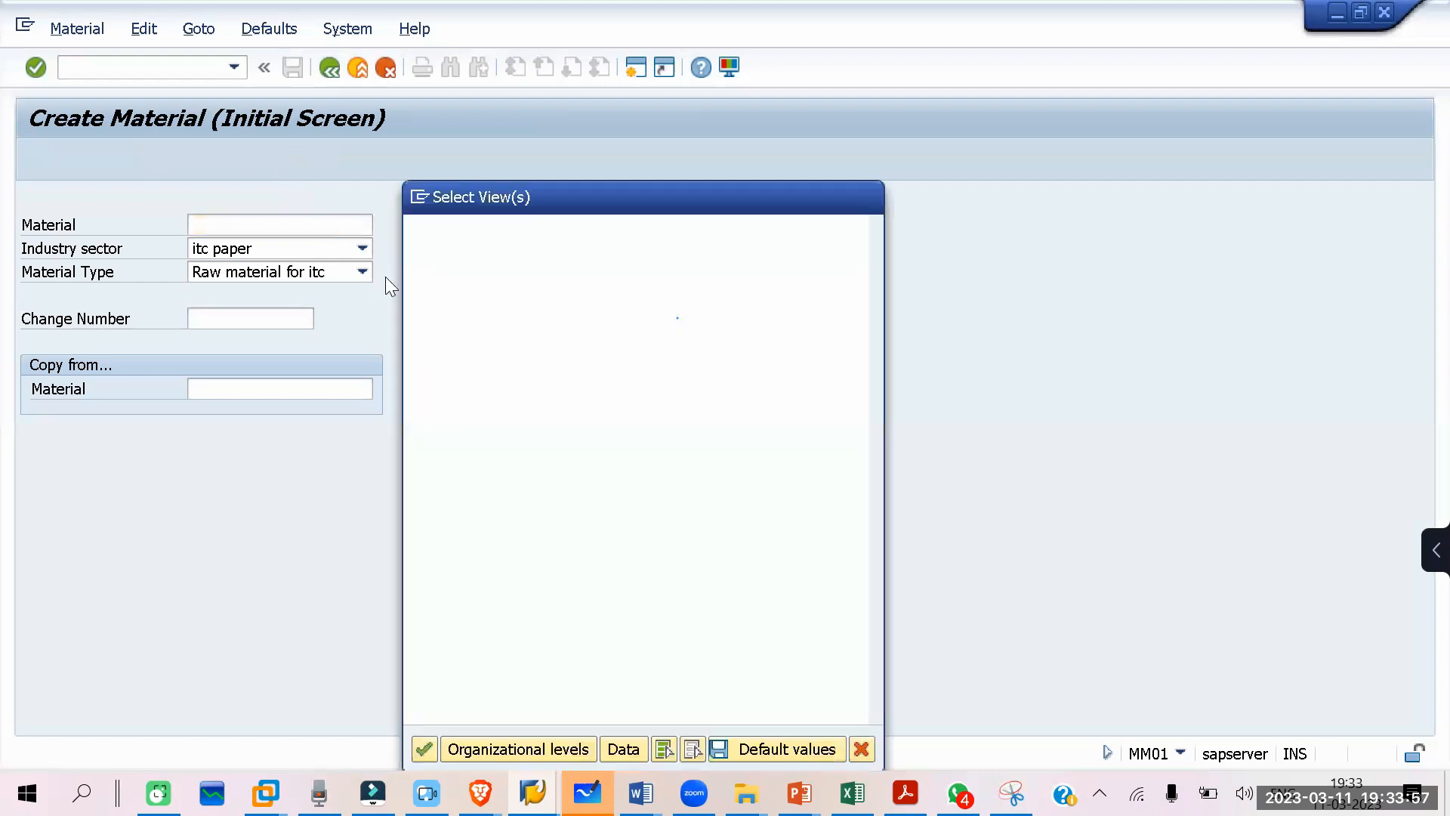
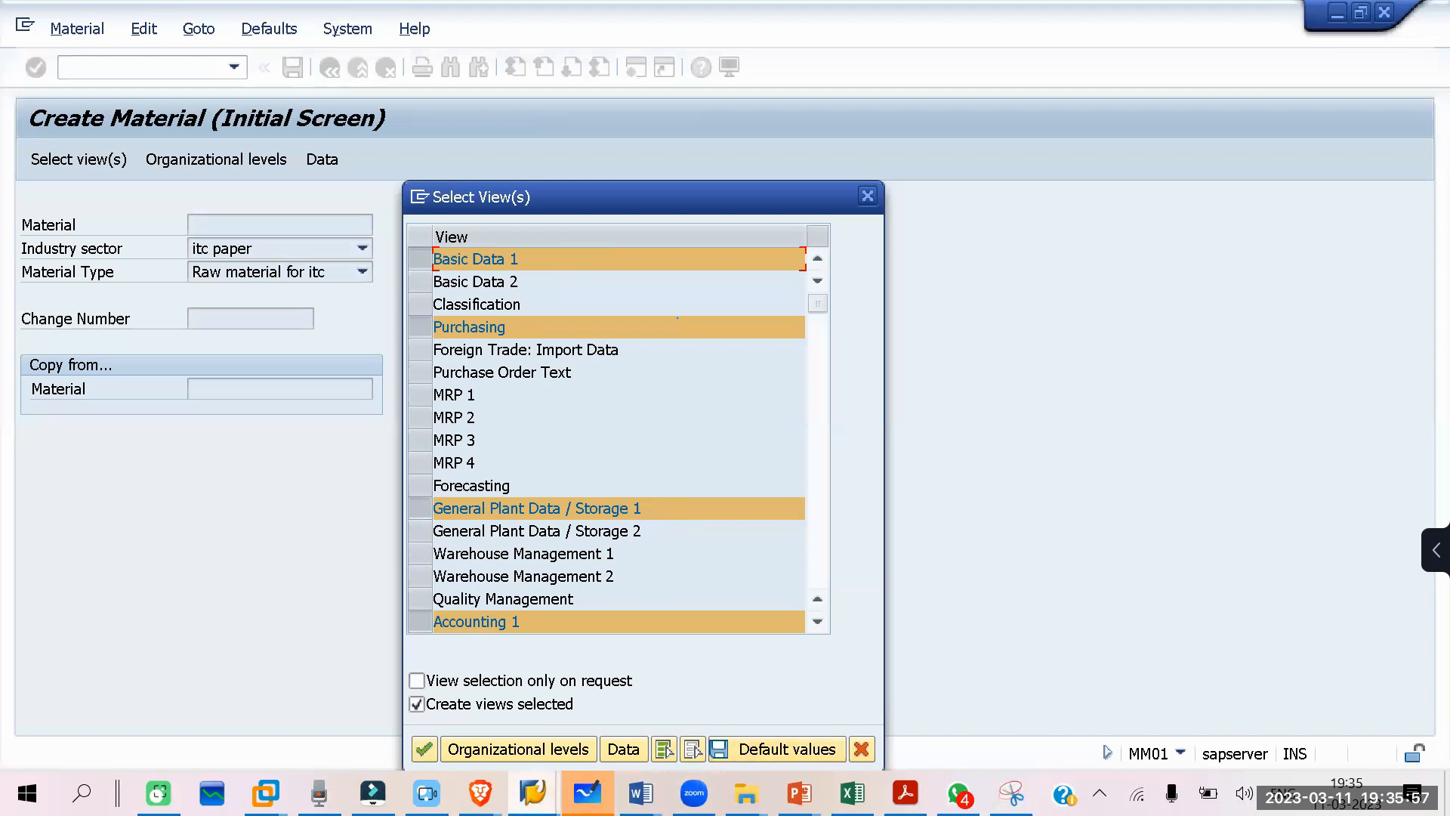
Step: Switch to the displayed accounting document, go back to its goods receipt material document, and return to the material creation session
key(Return)
mouse_move(533, 793)
click(955, 679)
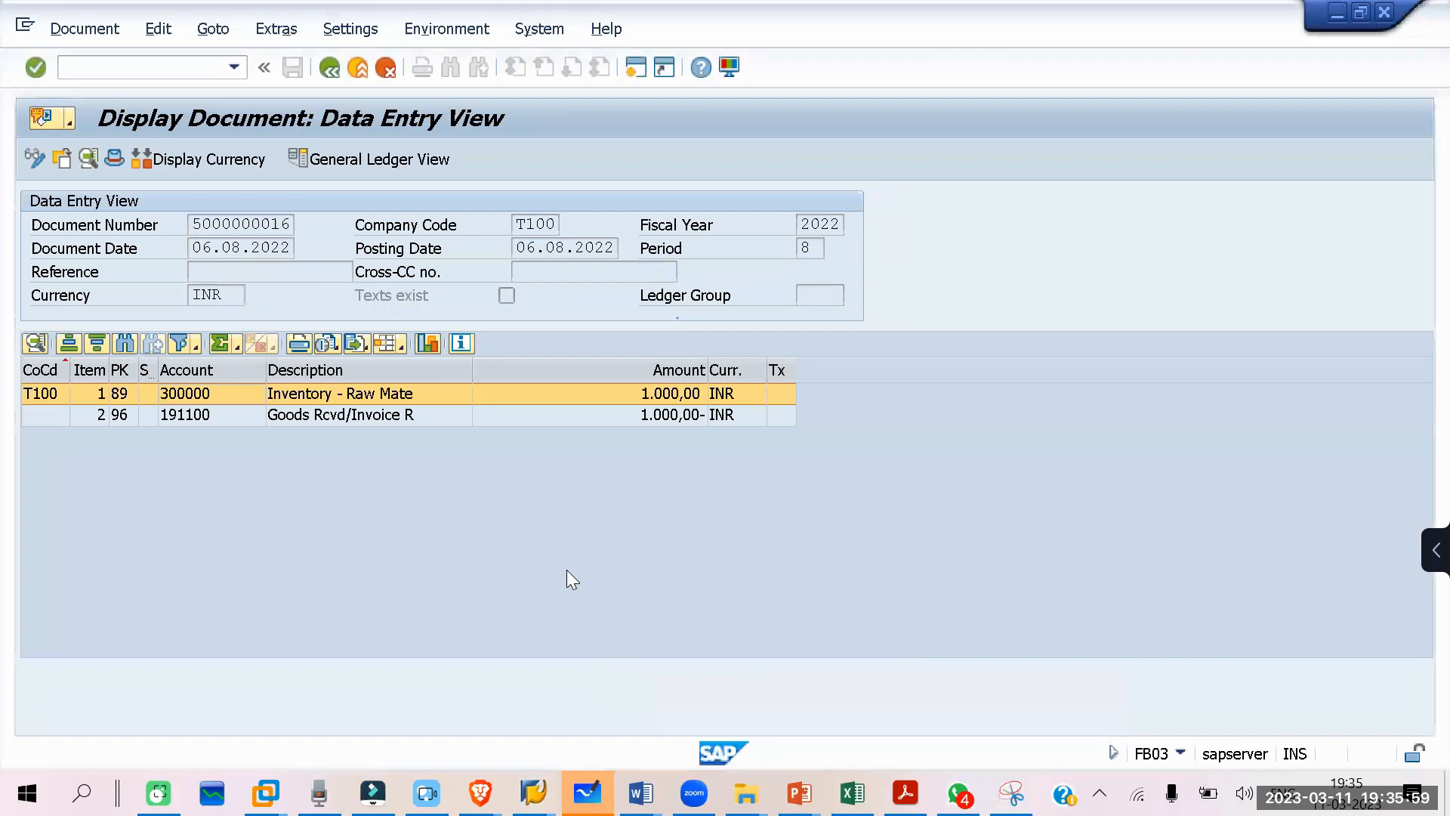
click(327, 72)
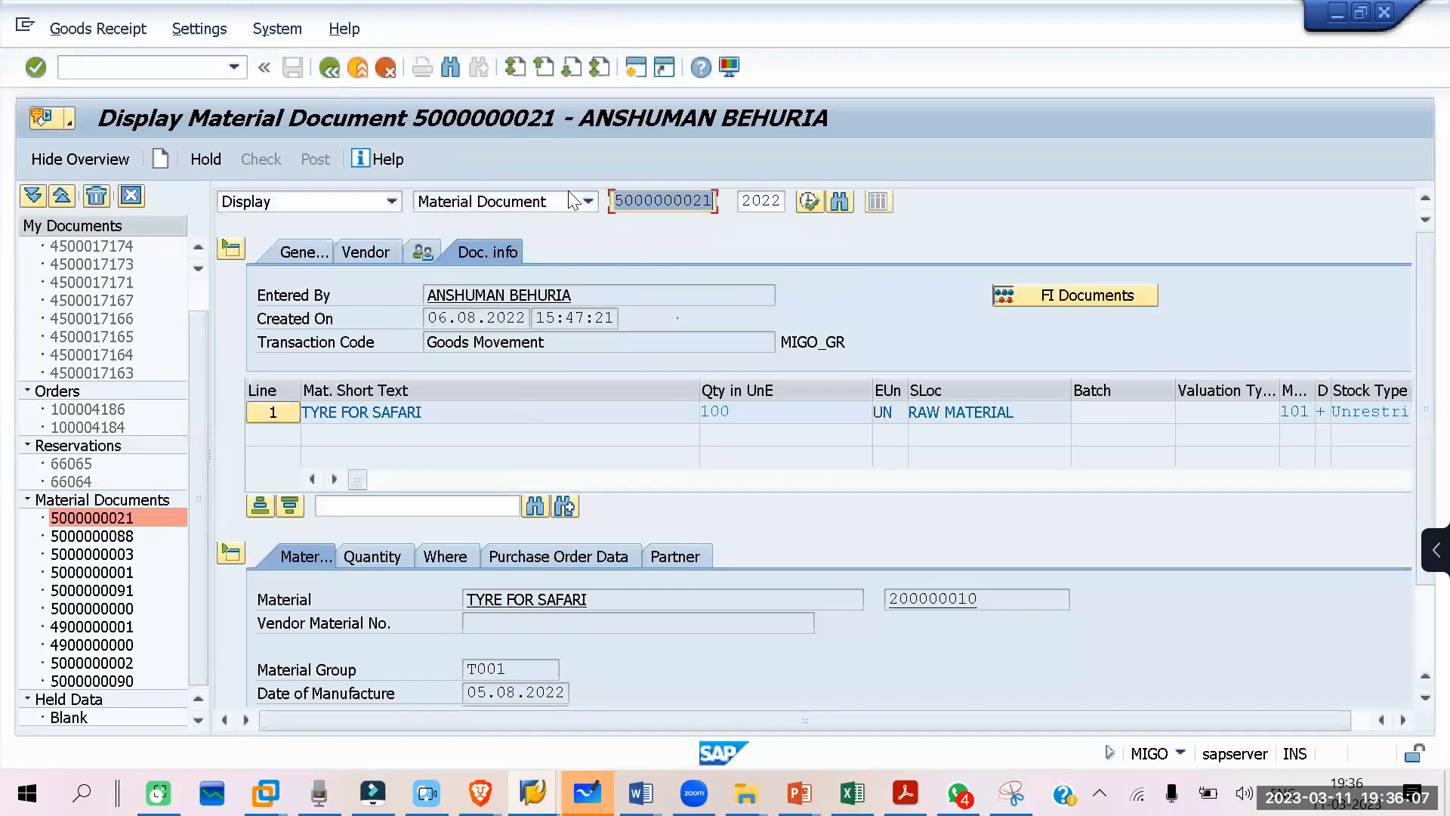
key(alt+Tab)
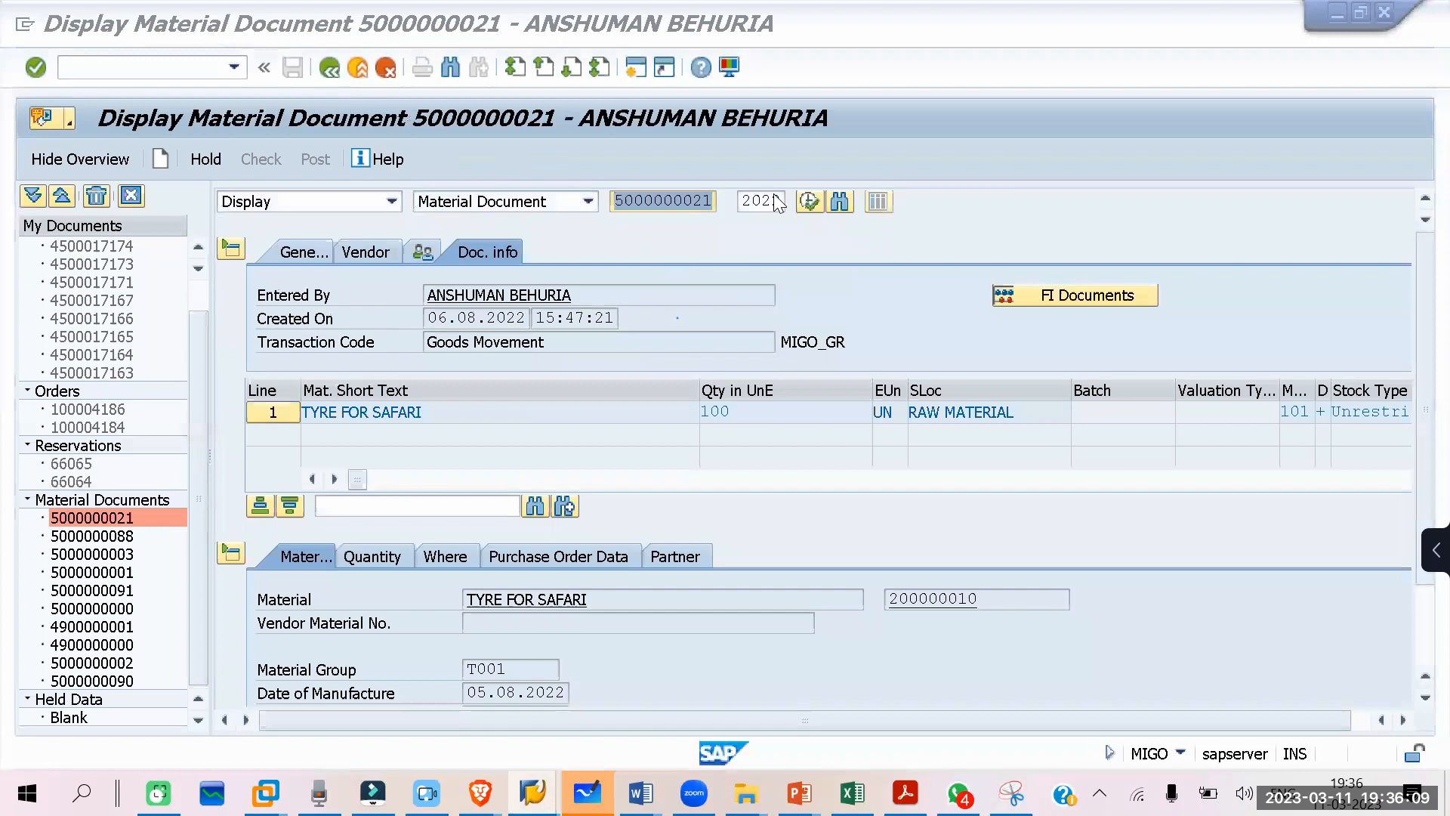
click(736, 256)
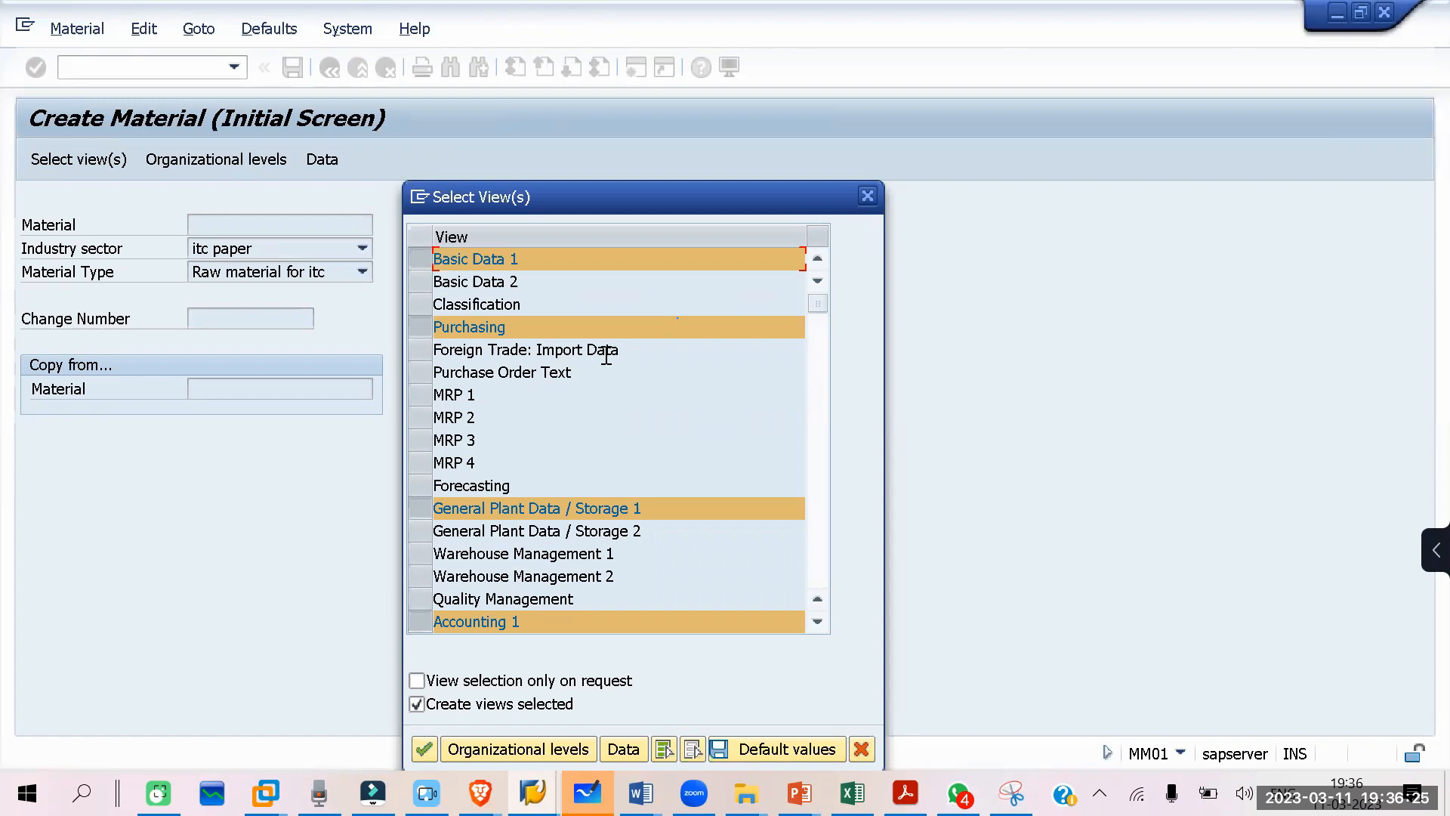
Step: Restart the view selection for the new itc raw material, set plant it10 and storage location RM01, and open its basic data
click(867, 196)
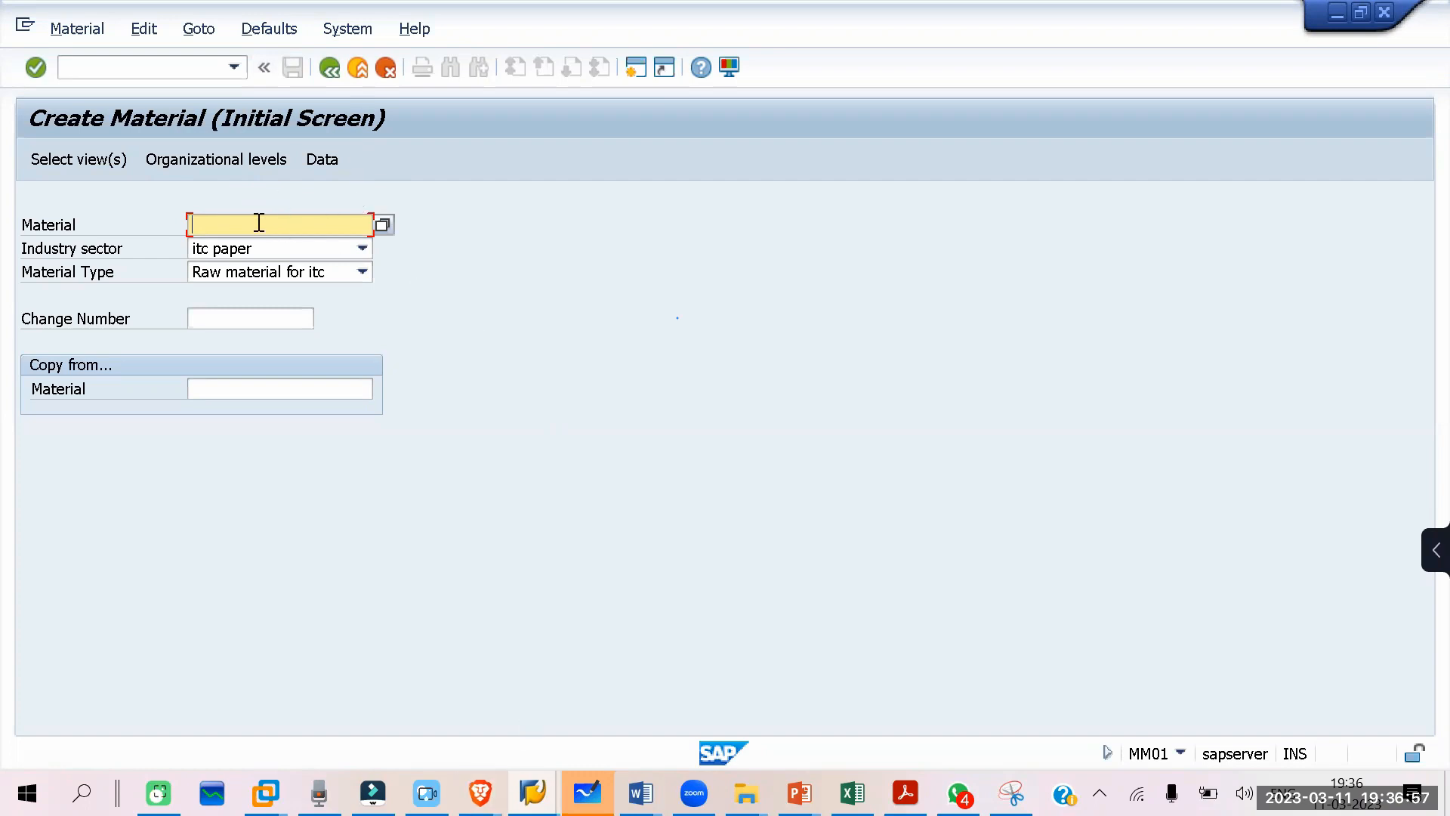
key(Return)
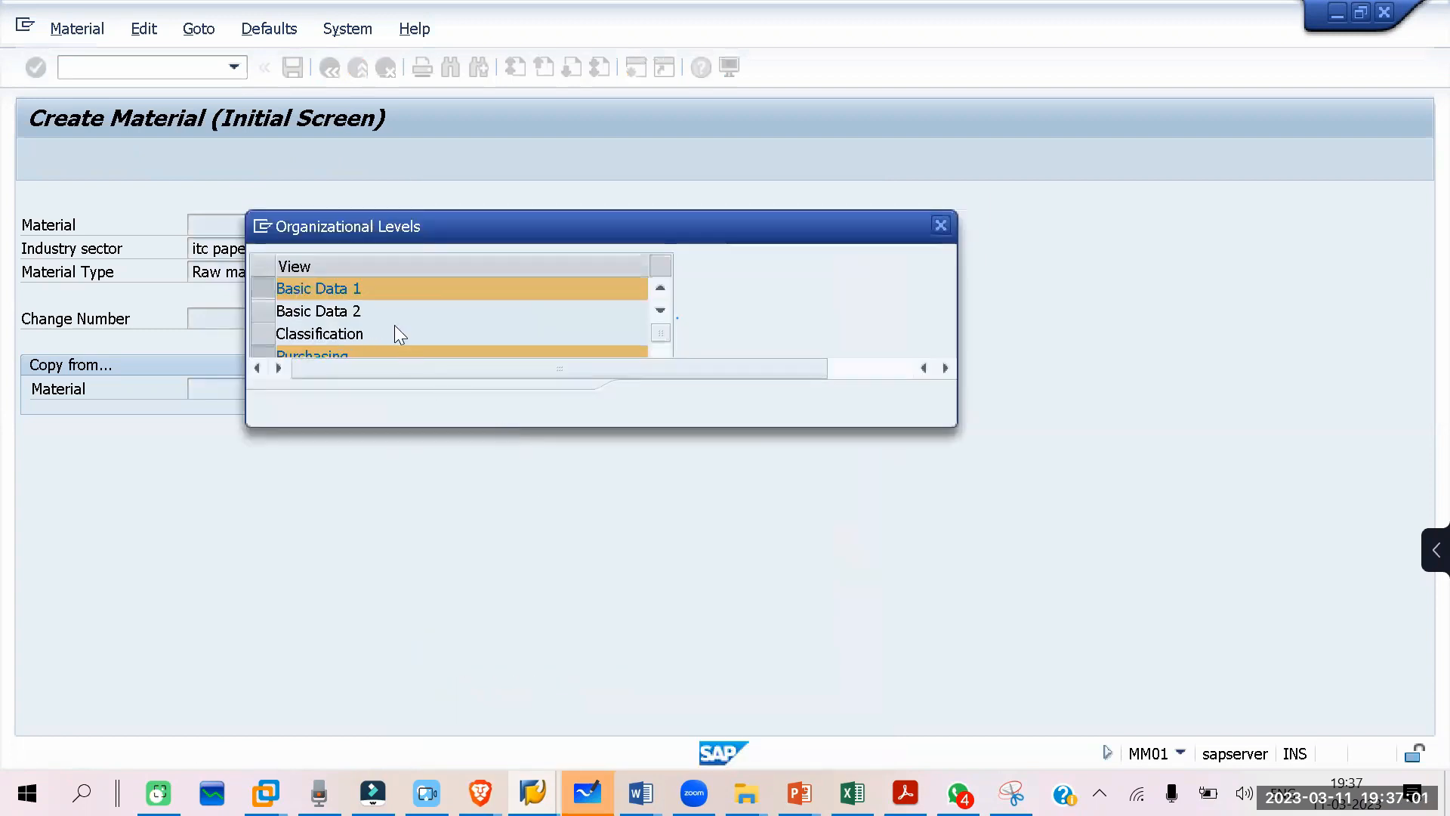
click(445, 320)
click(447, 322)
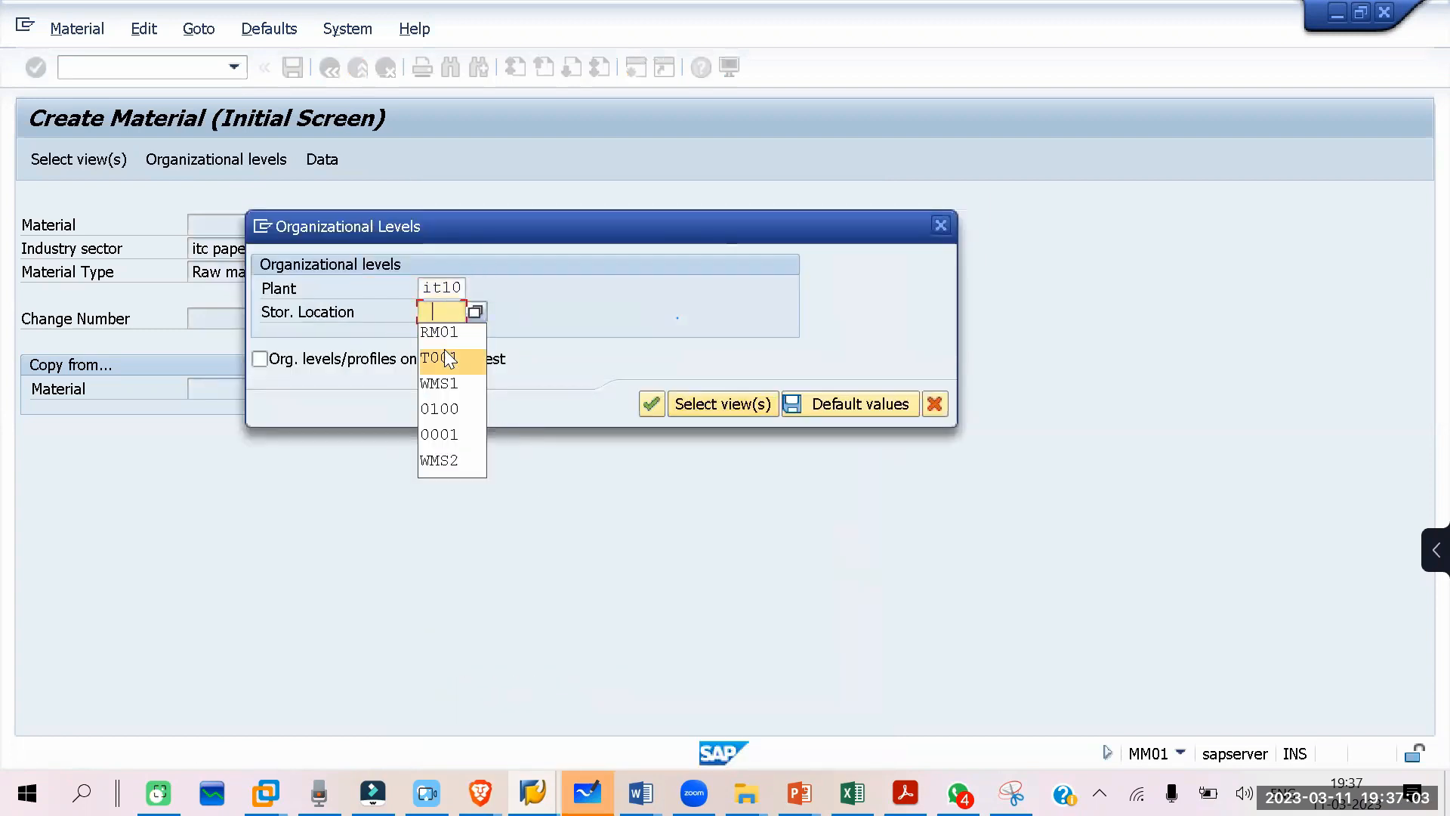
click(443, 327)
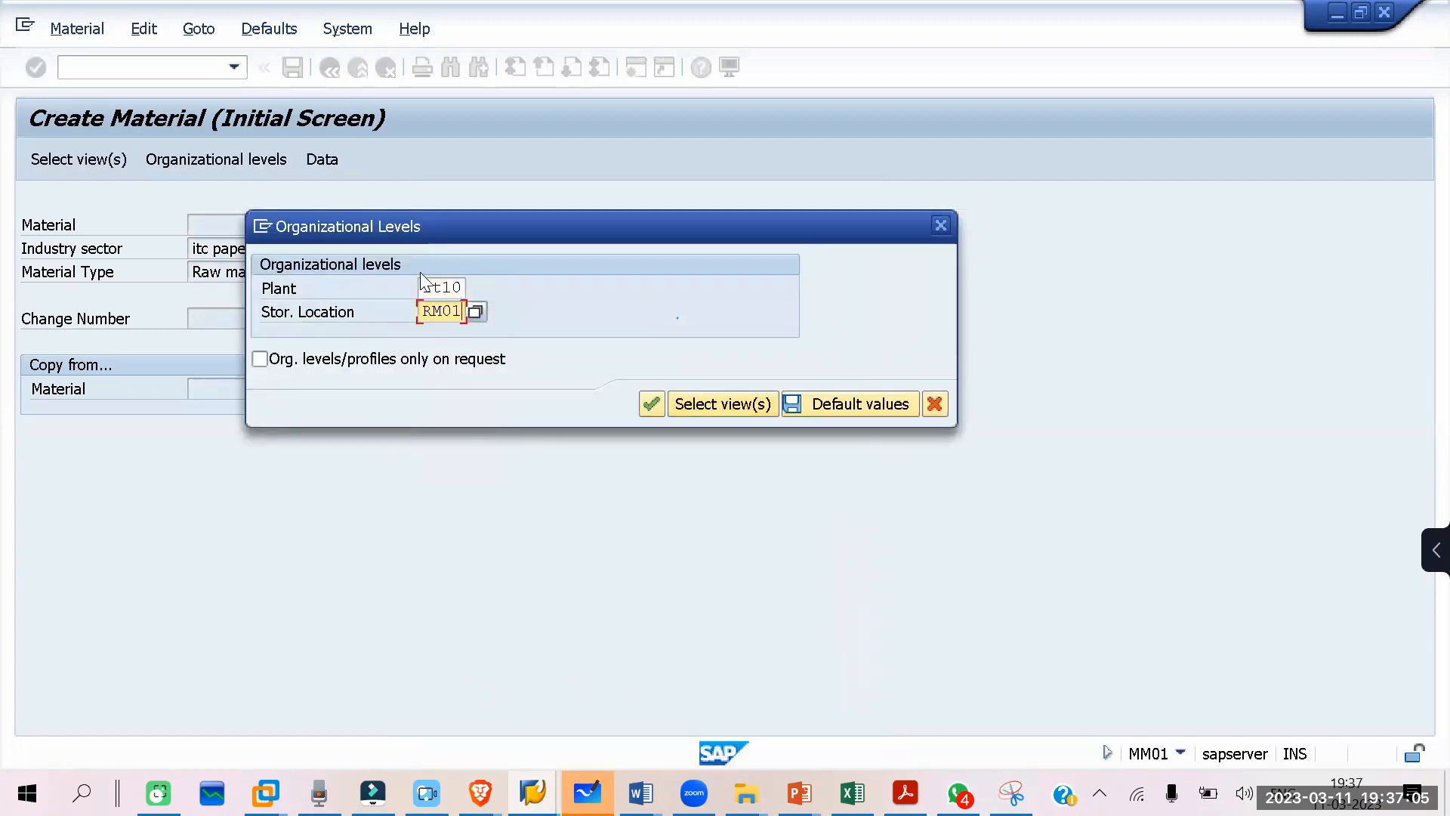
drag(443, 225, 569, 175)
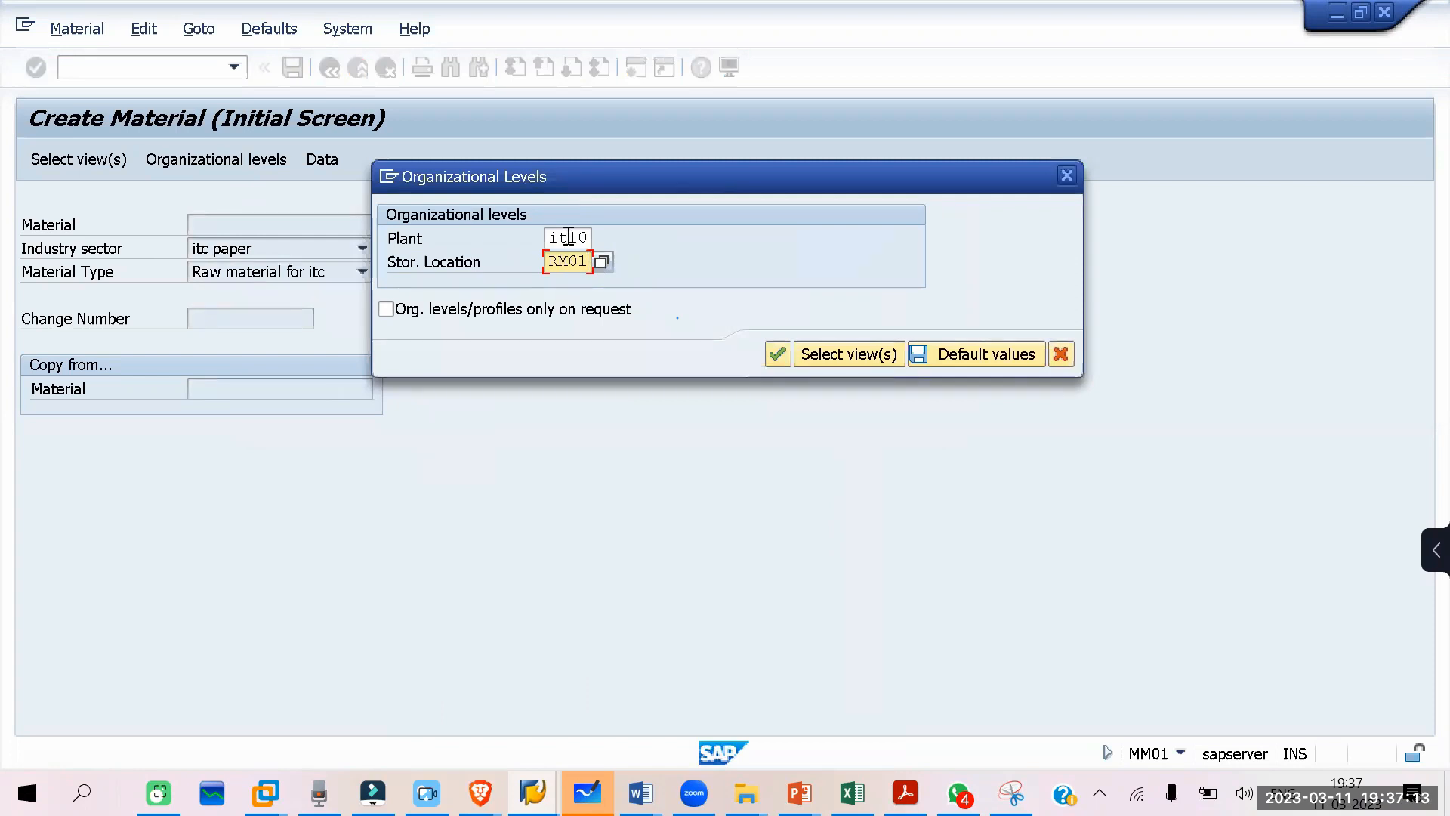
key(Return)
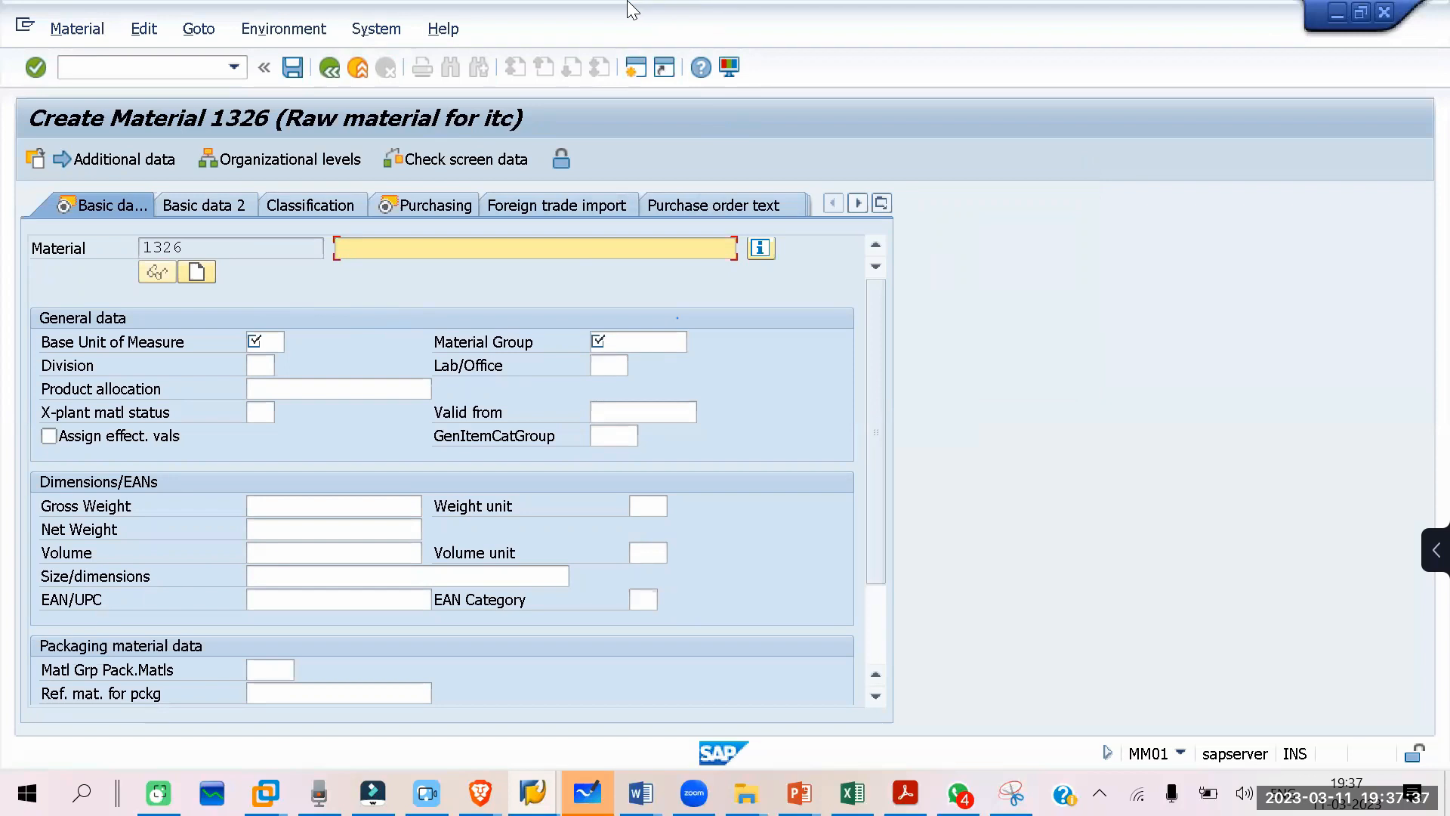
click(643, 50)
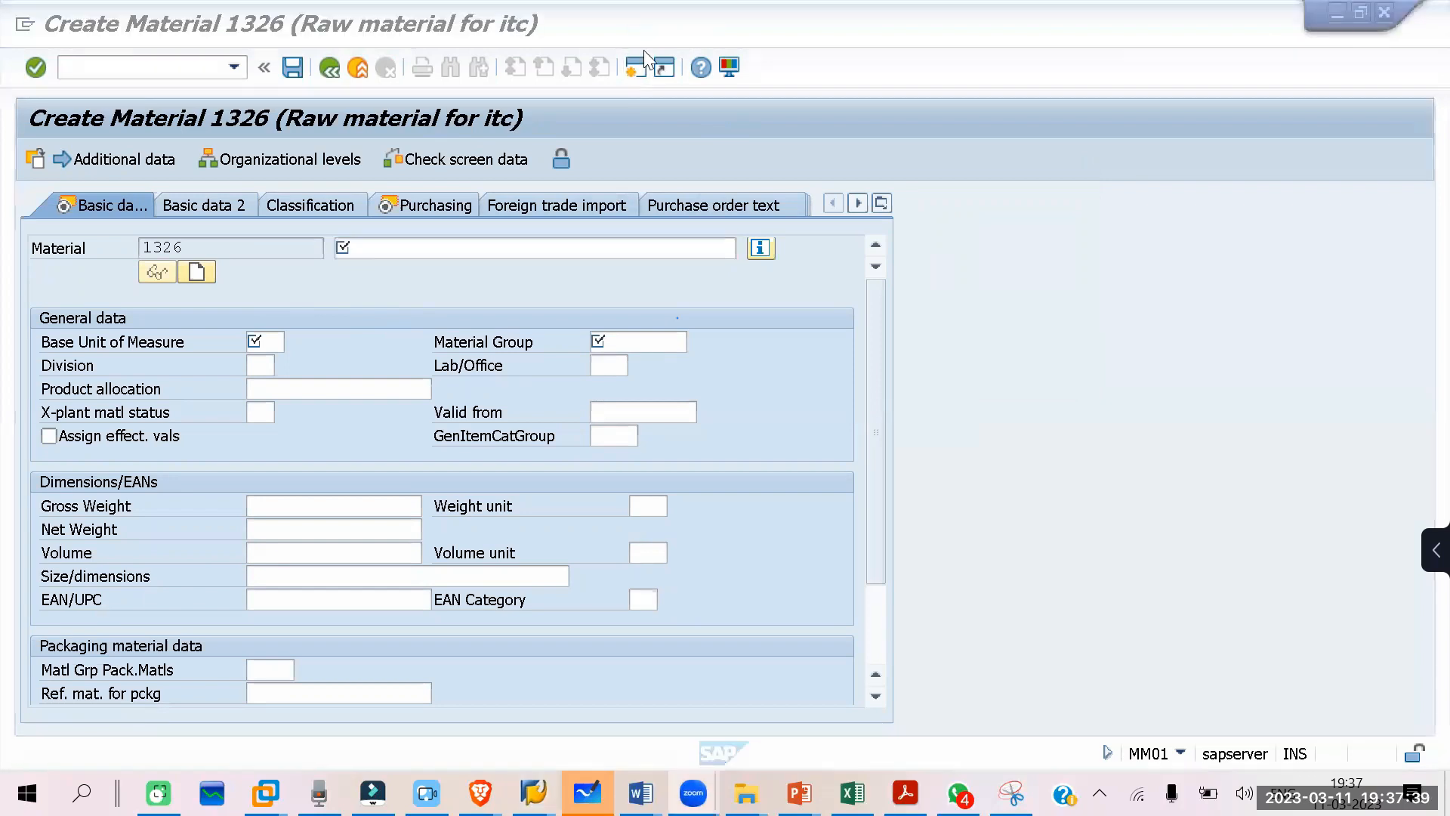